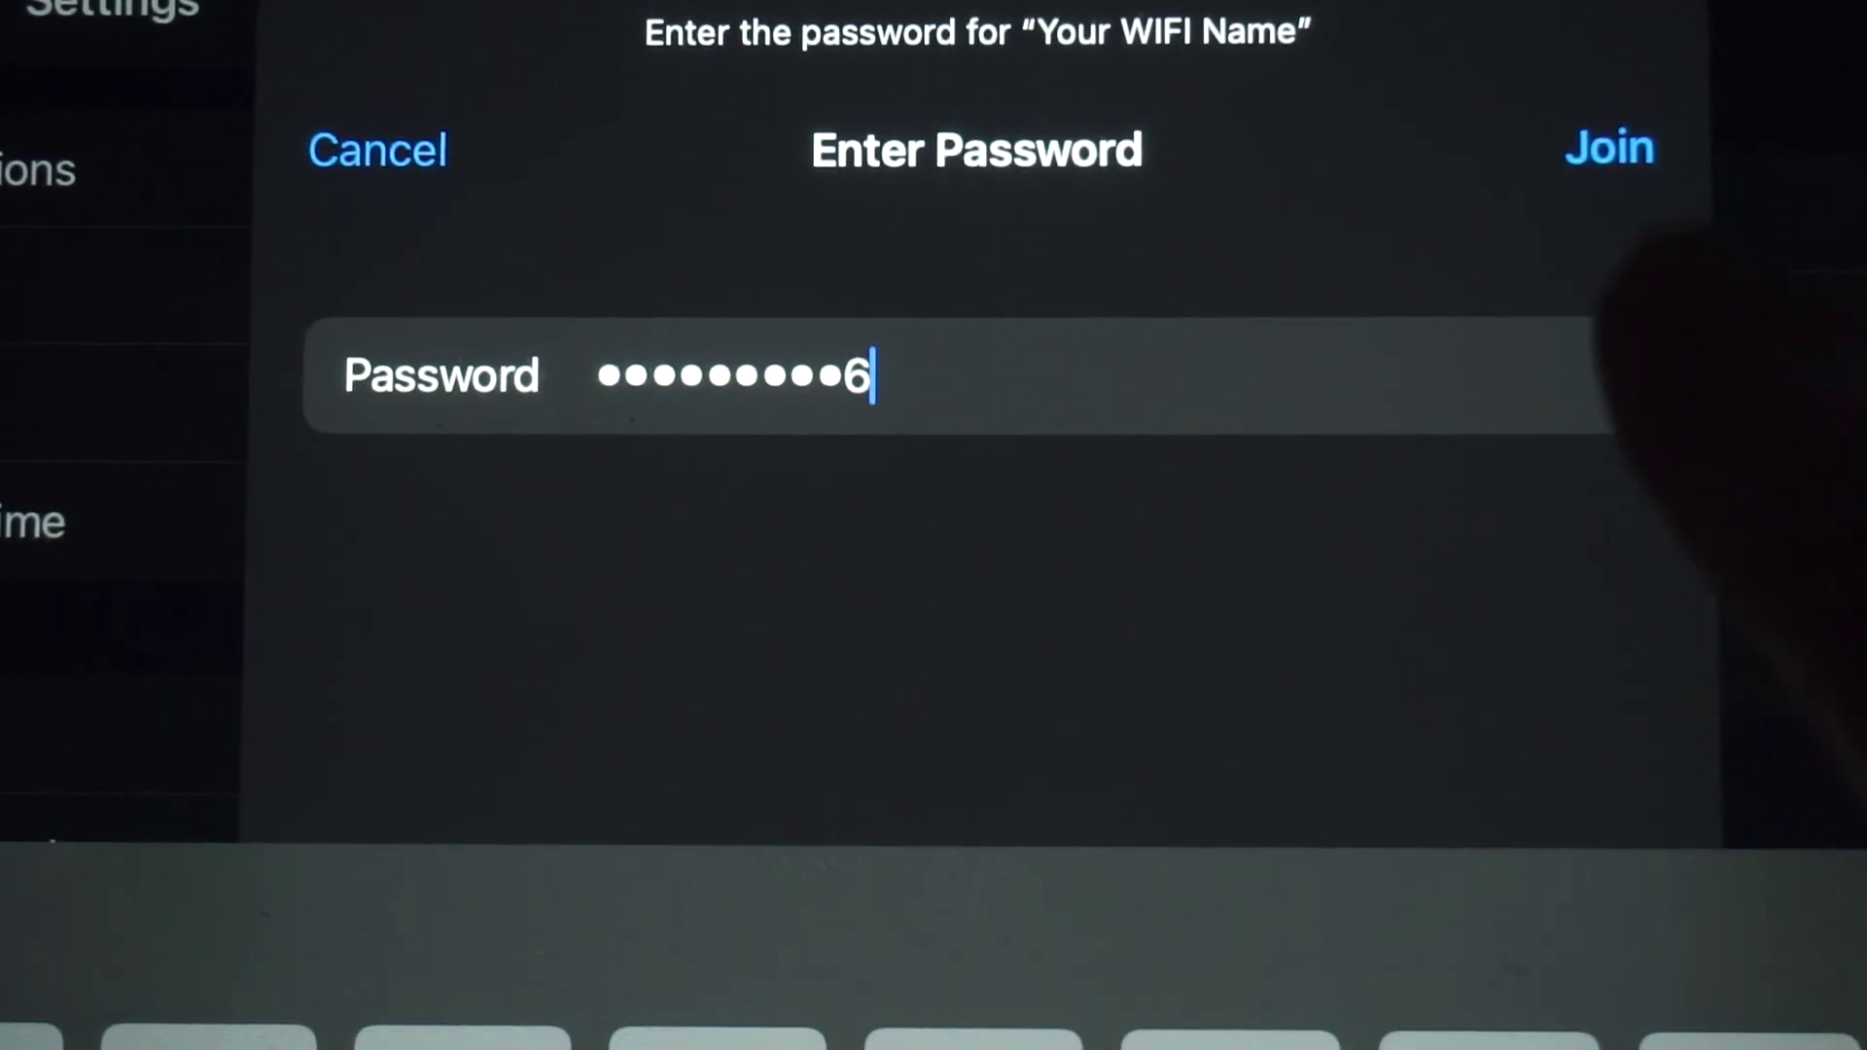
- Join the 'Your WIFI Name' Wi‑Fi network using the entered password
{"action": "left_click", "coordinate": [1609, 148]}
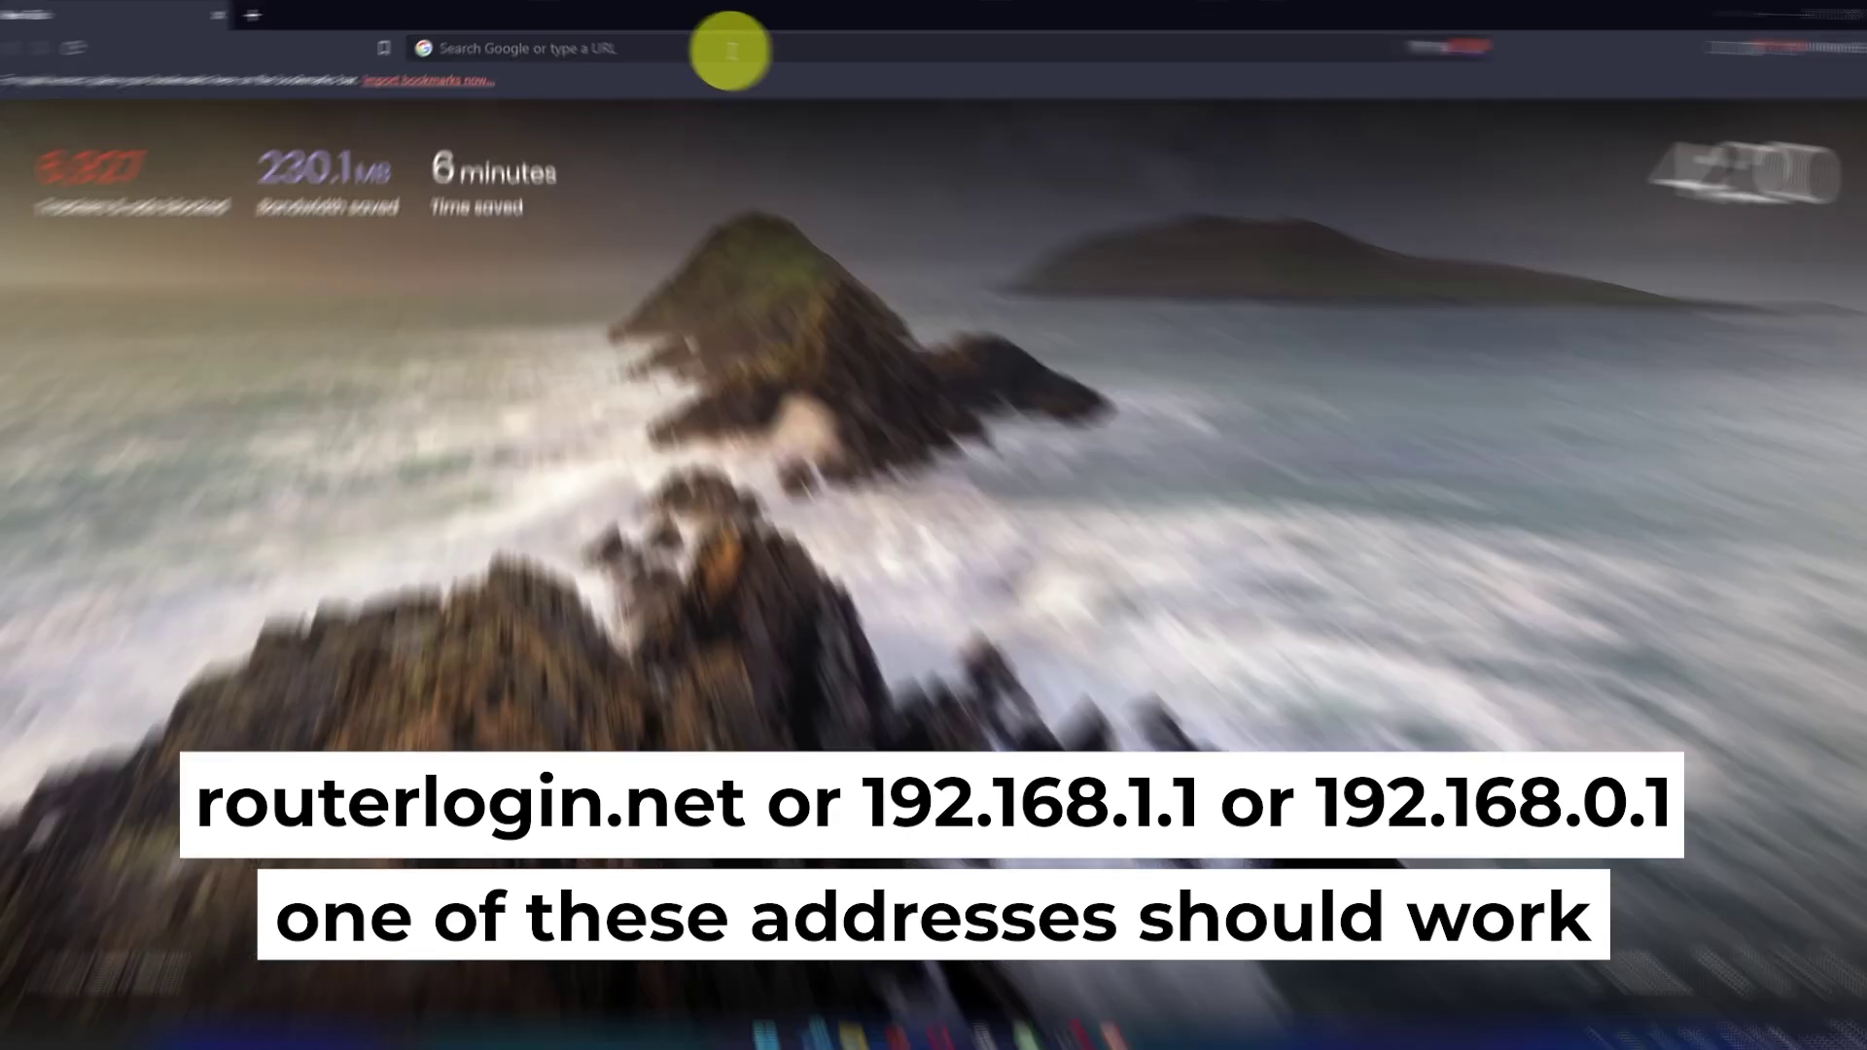
- Enter the router address 192.168.1.1 in Brave's address bar
{"action": "left_click", "coordinate": [738, 46]}
{"action": "type", "text": "1"}
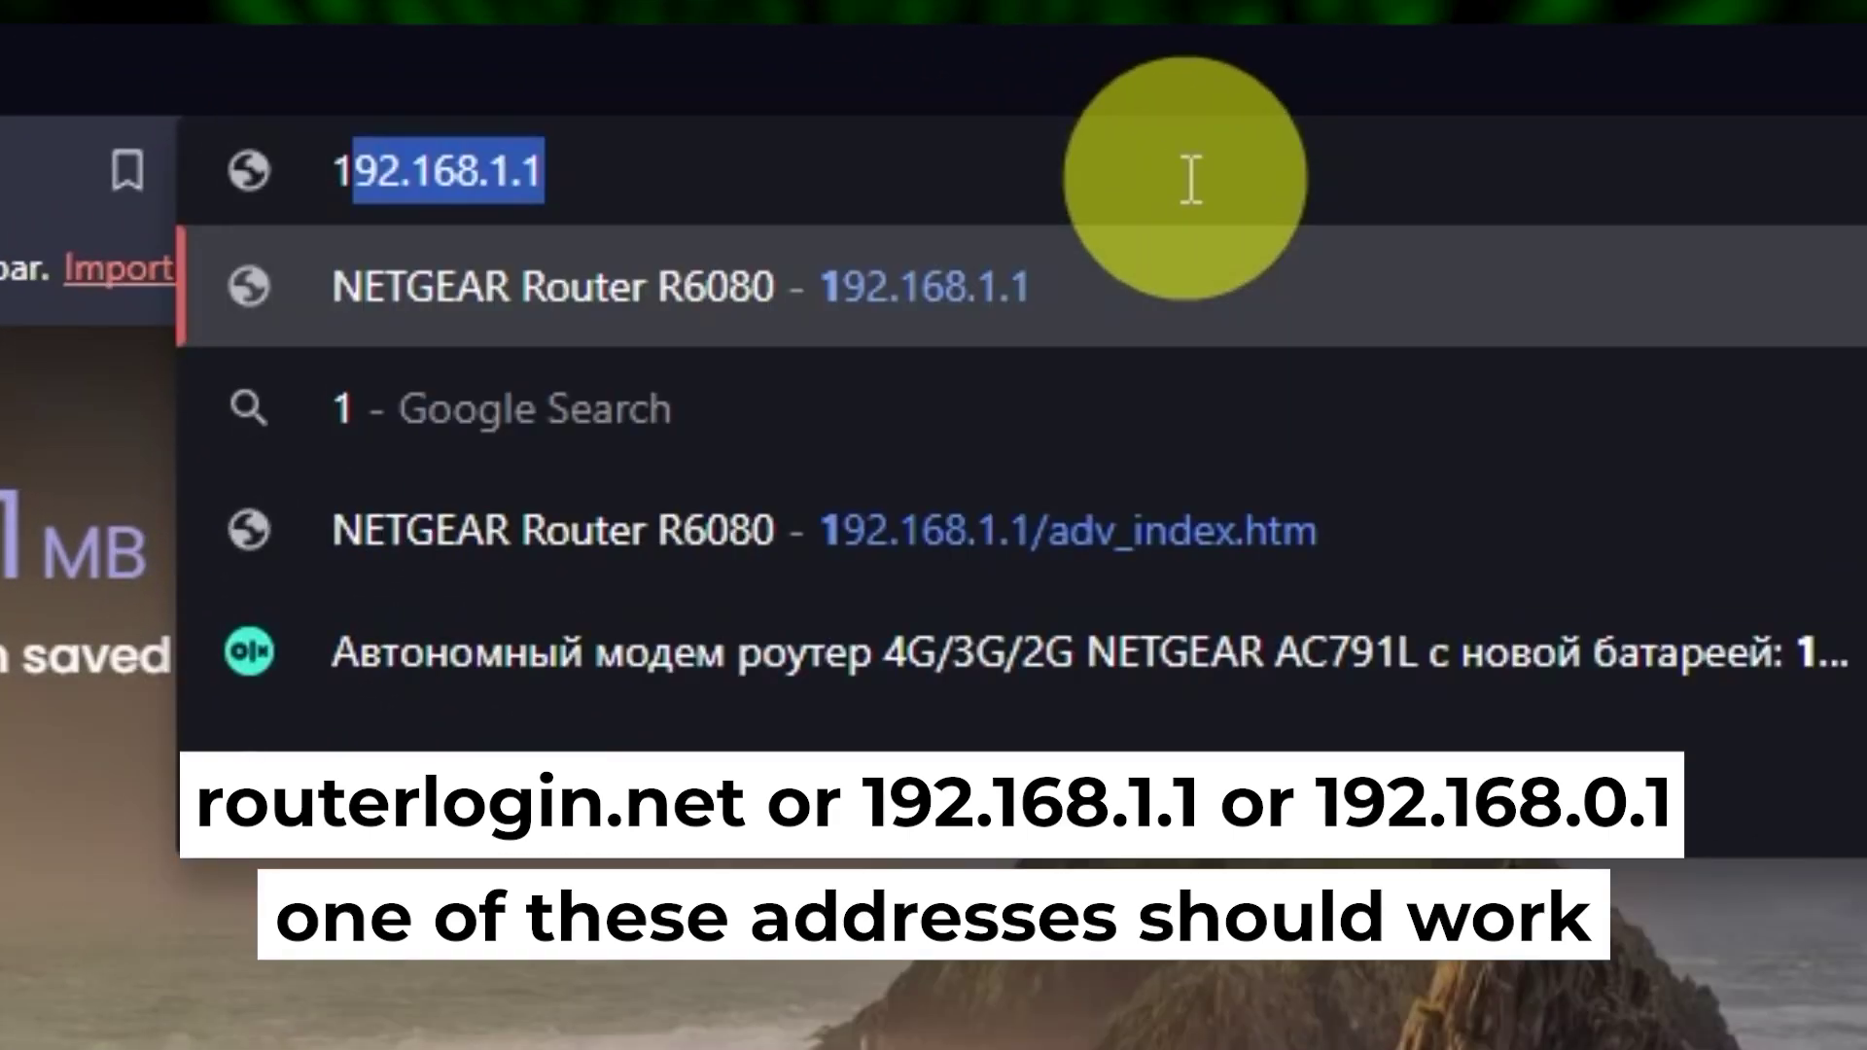
{"action": "type", "text": "92.16"}
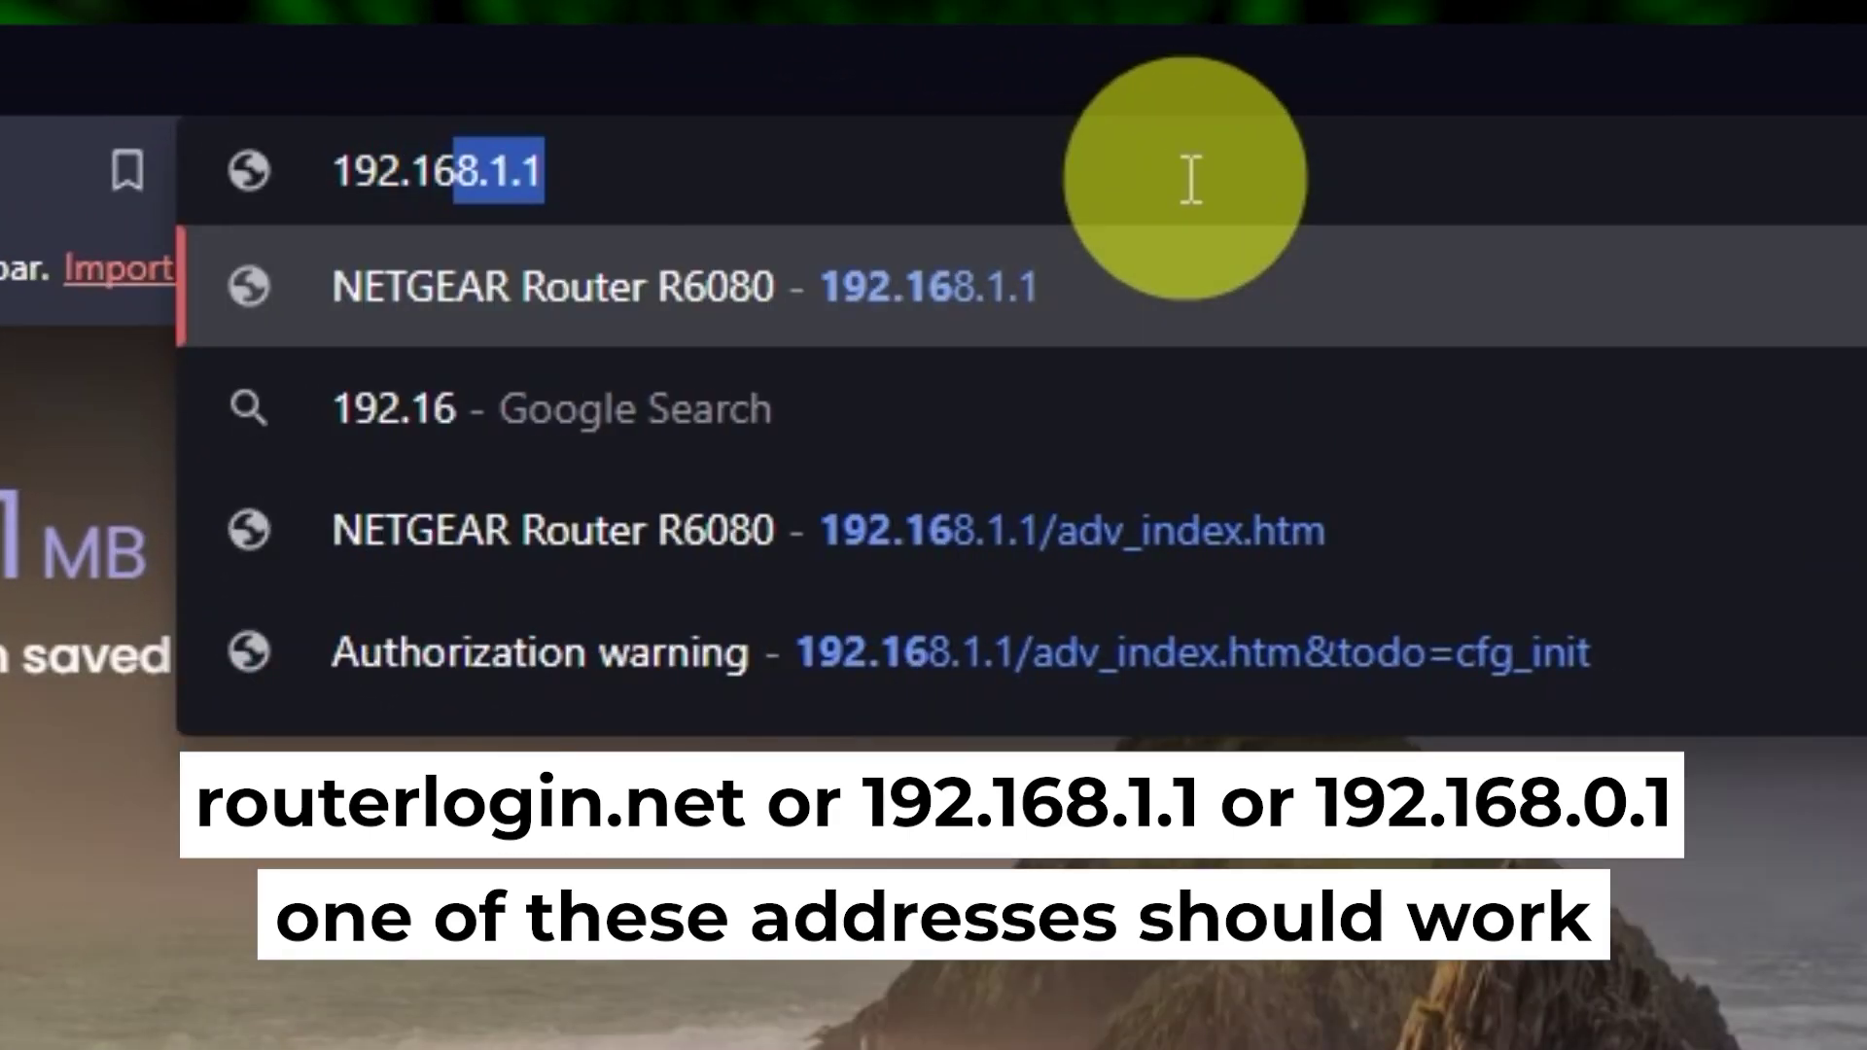
{"action": "type", "text": "8.1.1"}
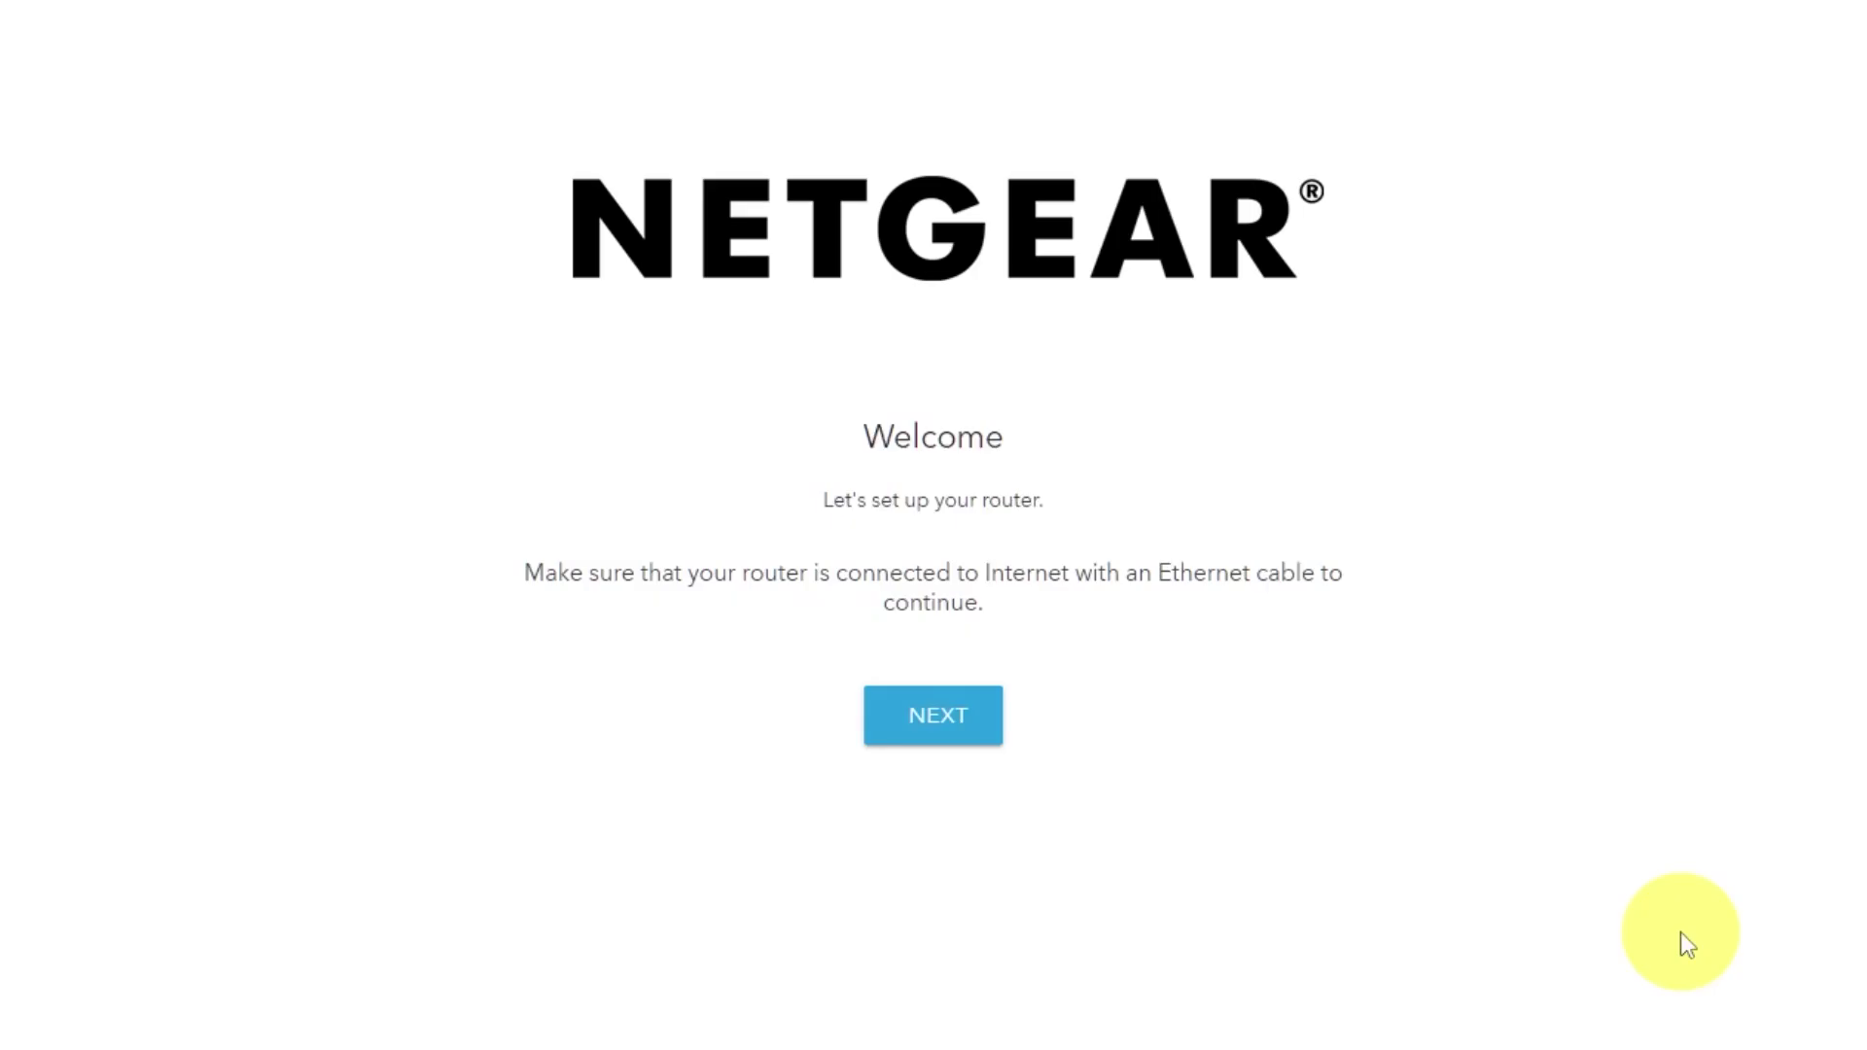
- Continue past the NETGEAR welcome screen to the Admin Account Settings page
{"action": "left_click", "coordinate": [968, 730]}
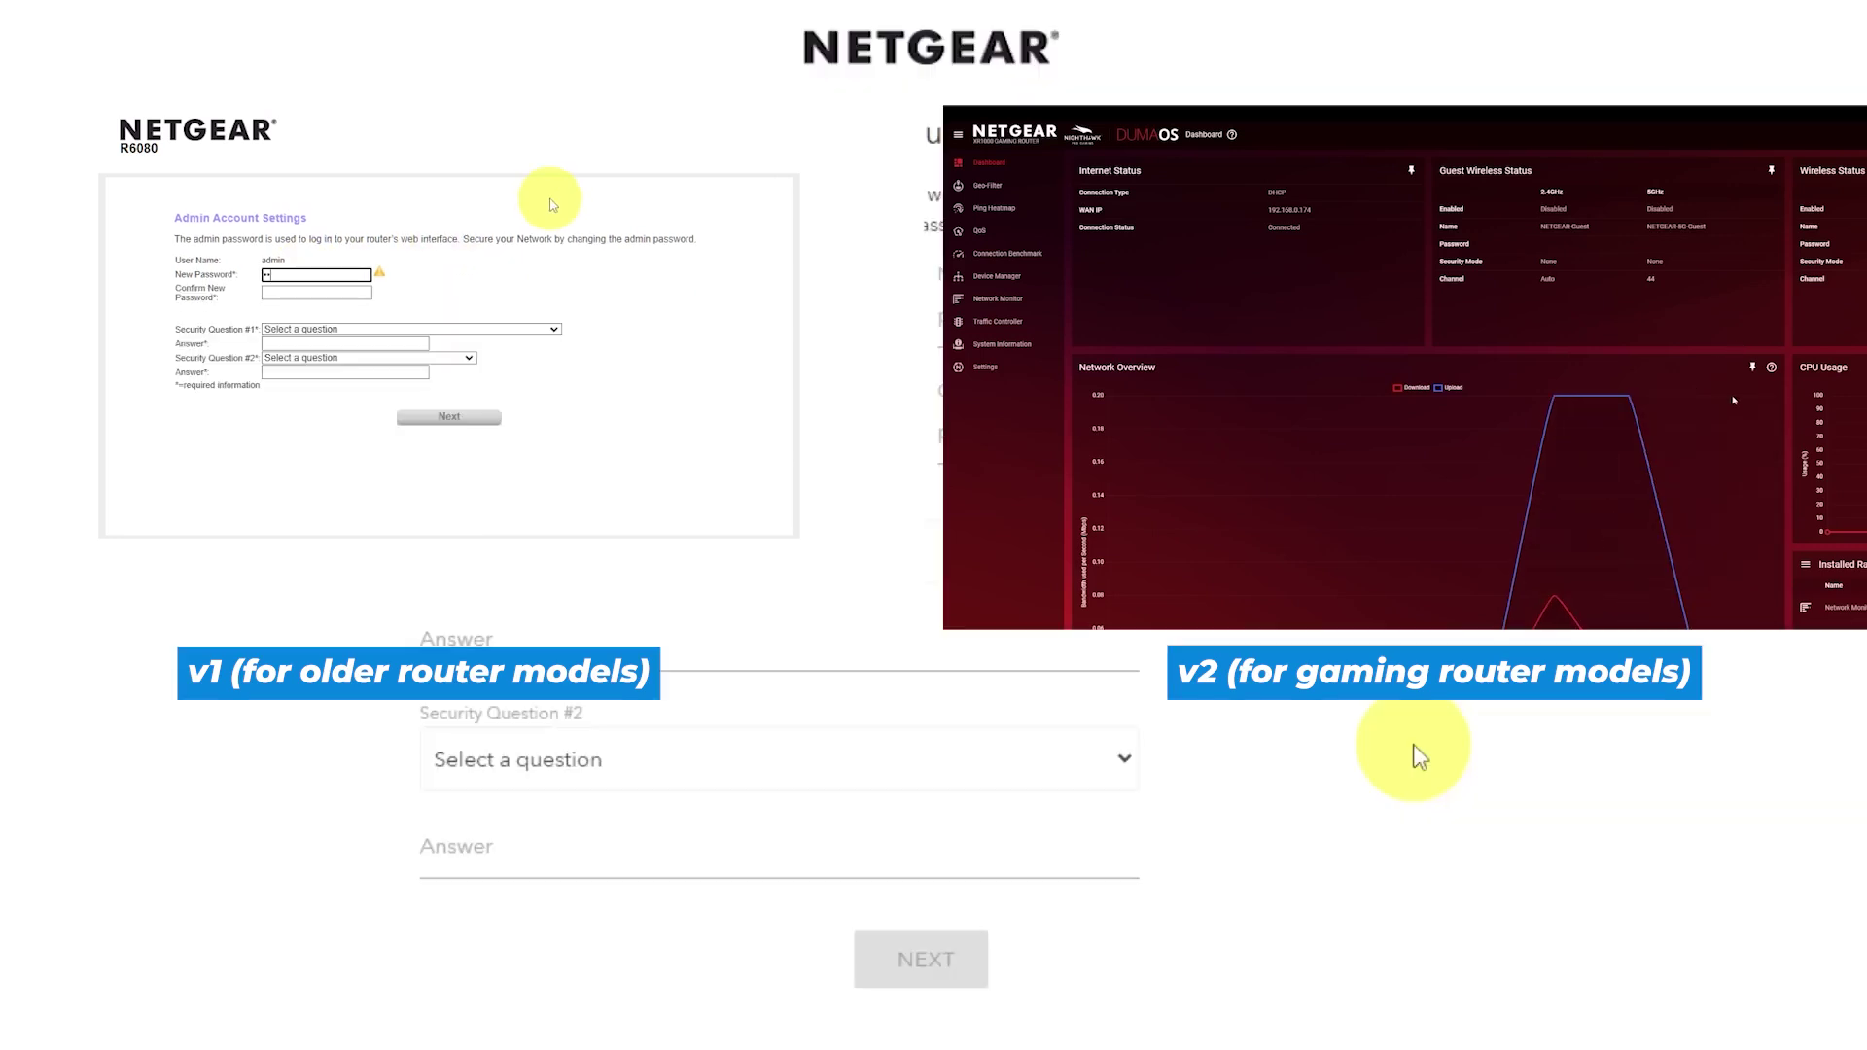
- Enter and confirm a new router admin password
{"action": "left_click", "coordinate": [1052, 319]}
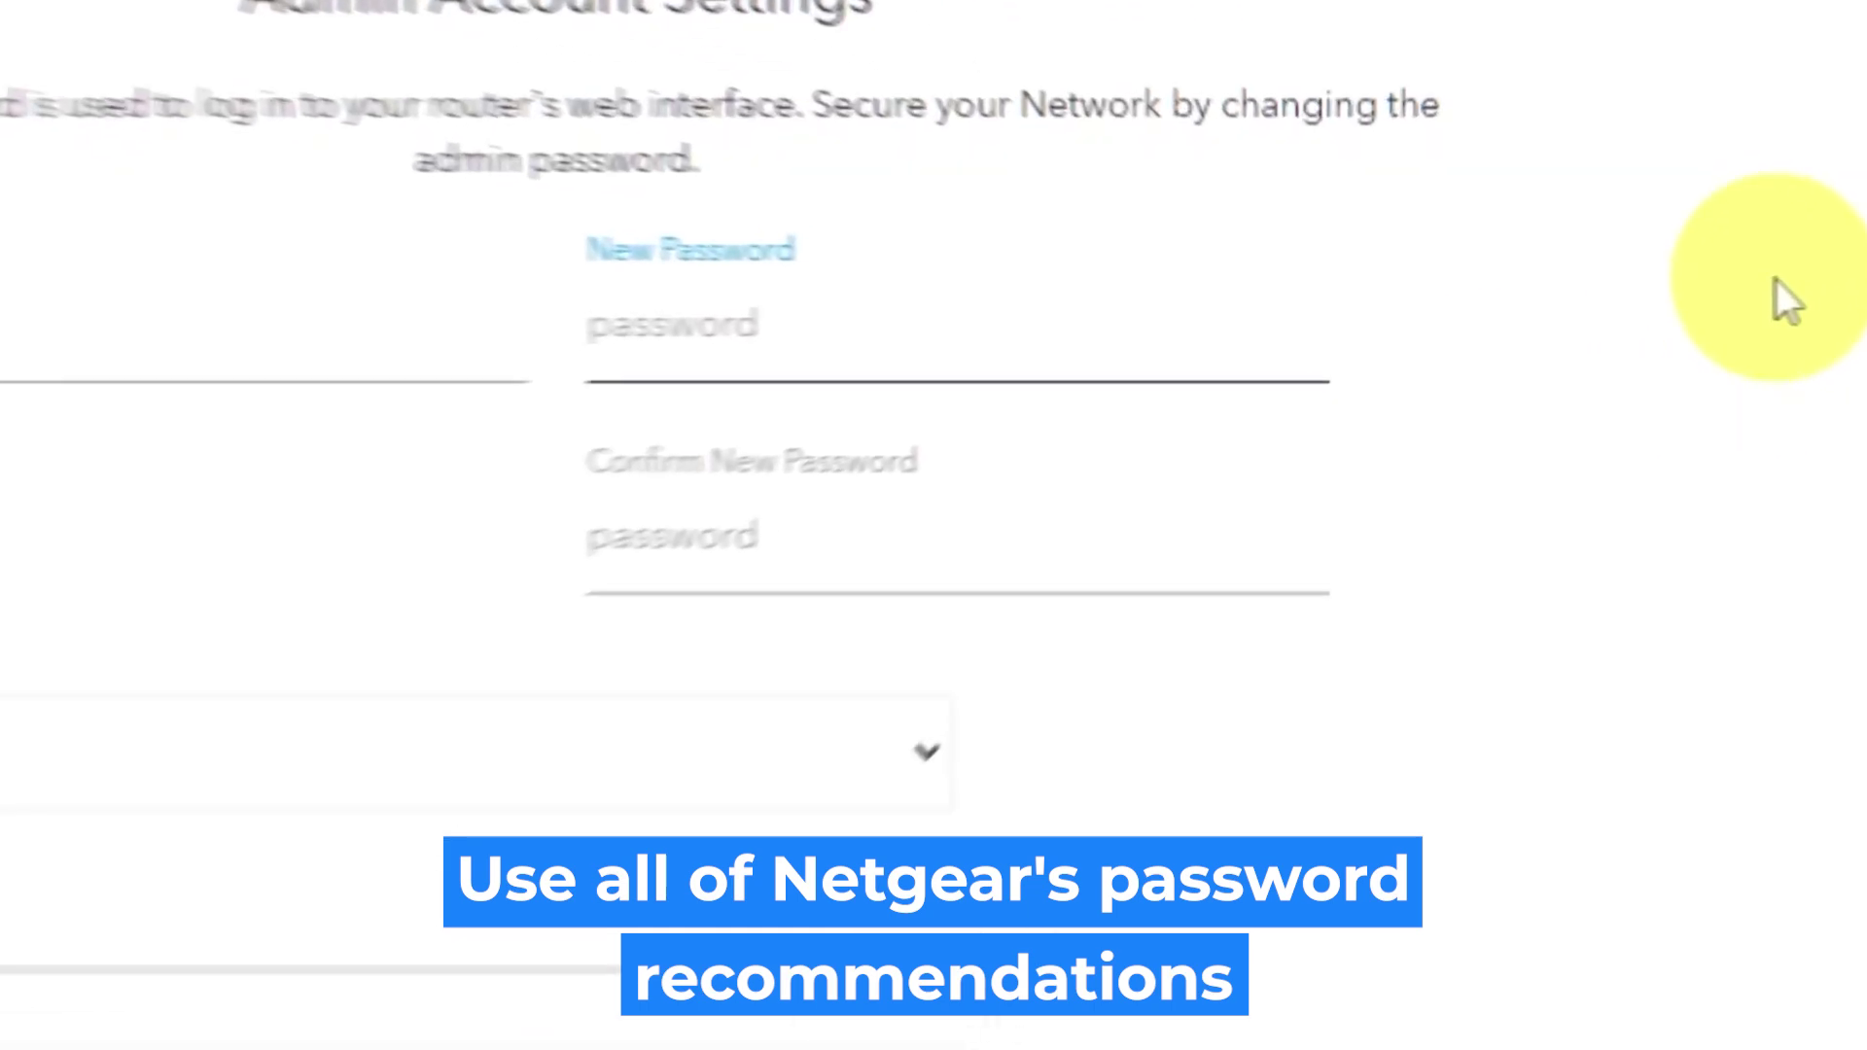
{"action": "type", "text": "•"}
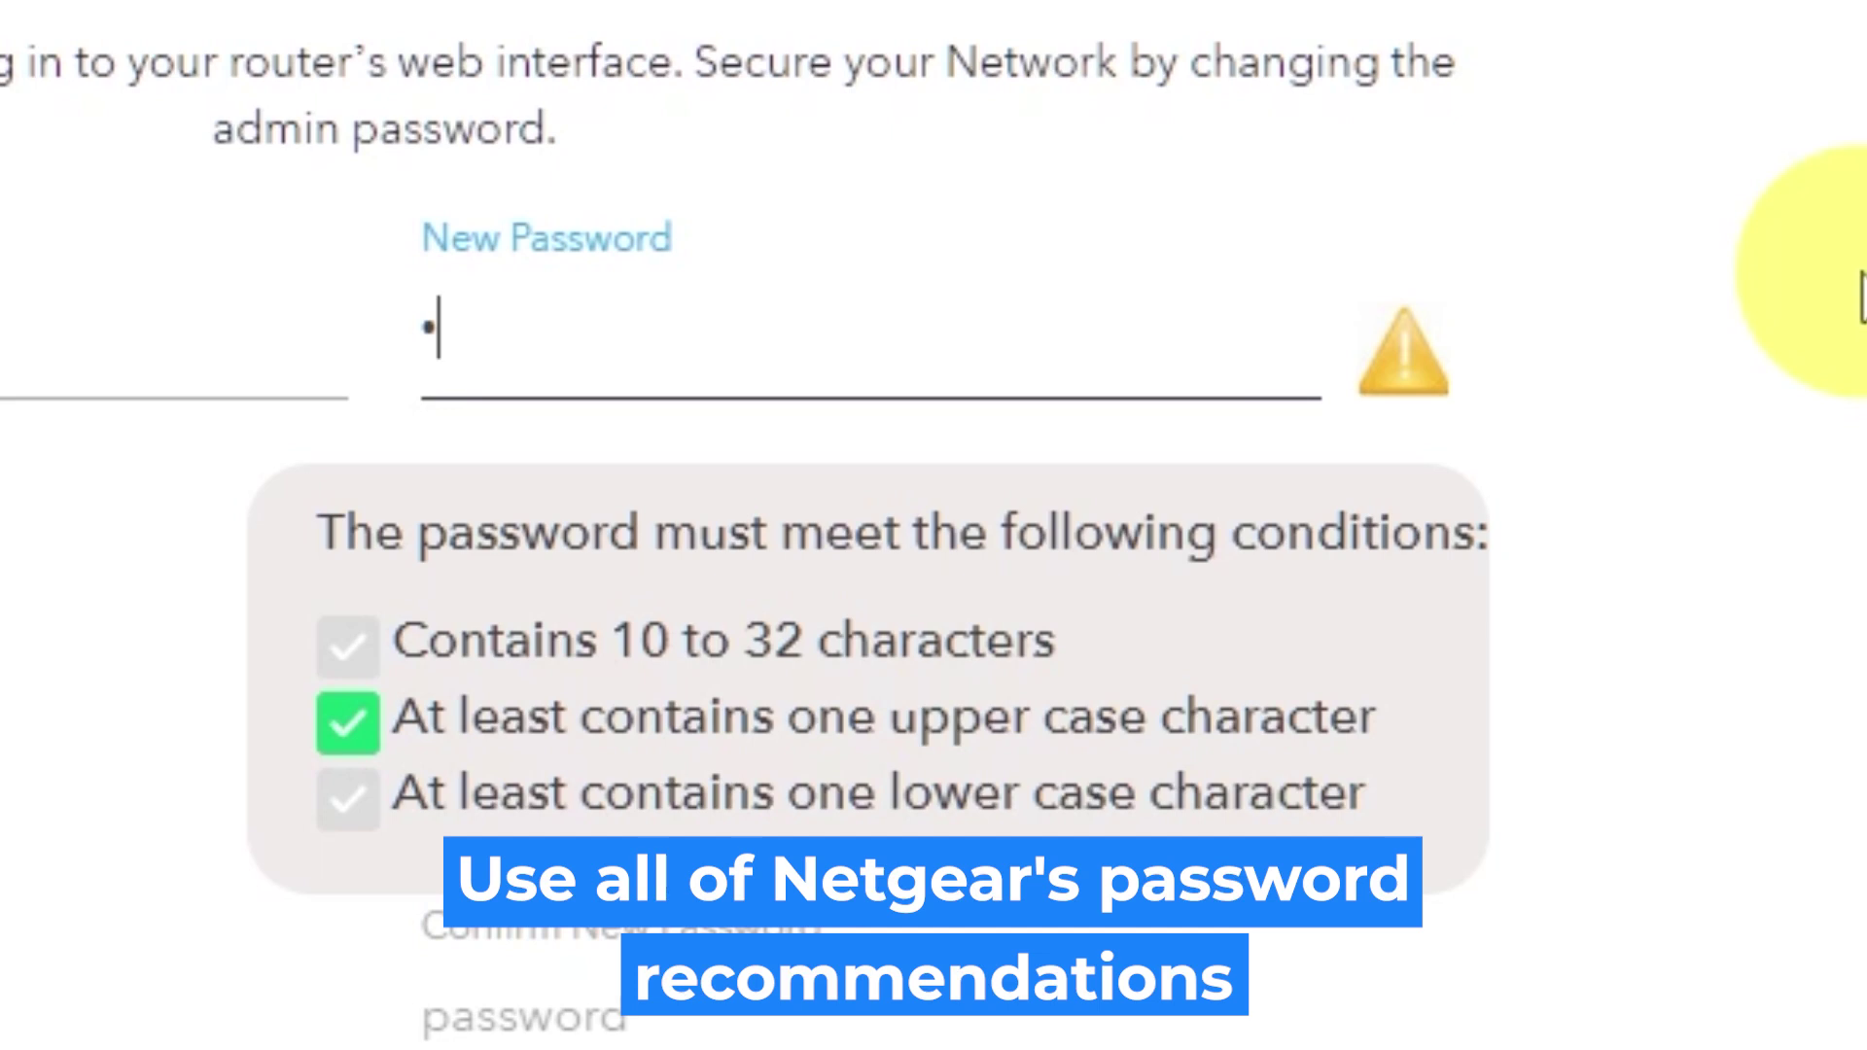
{"action": "type", "text": "•••••••"}
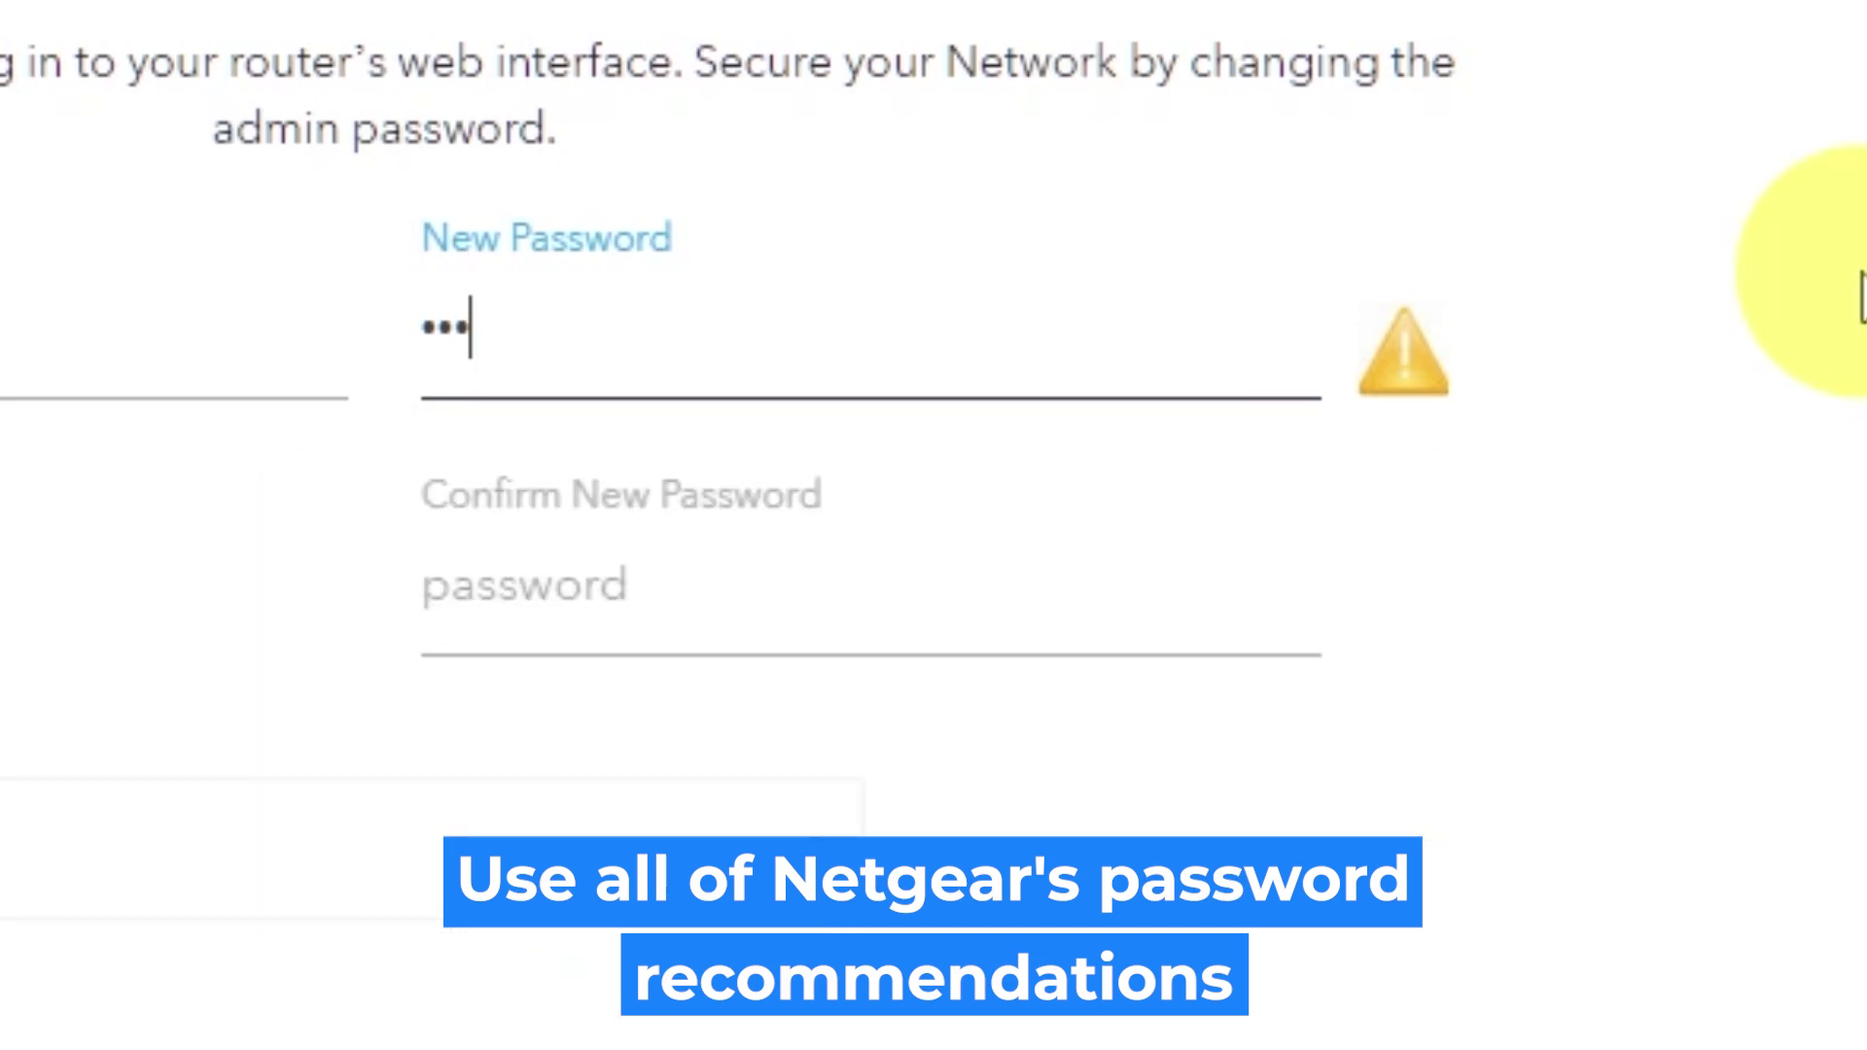
{"action": "type", "text": "••"}
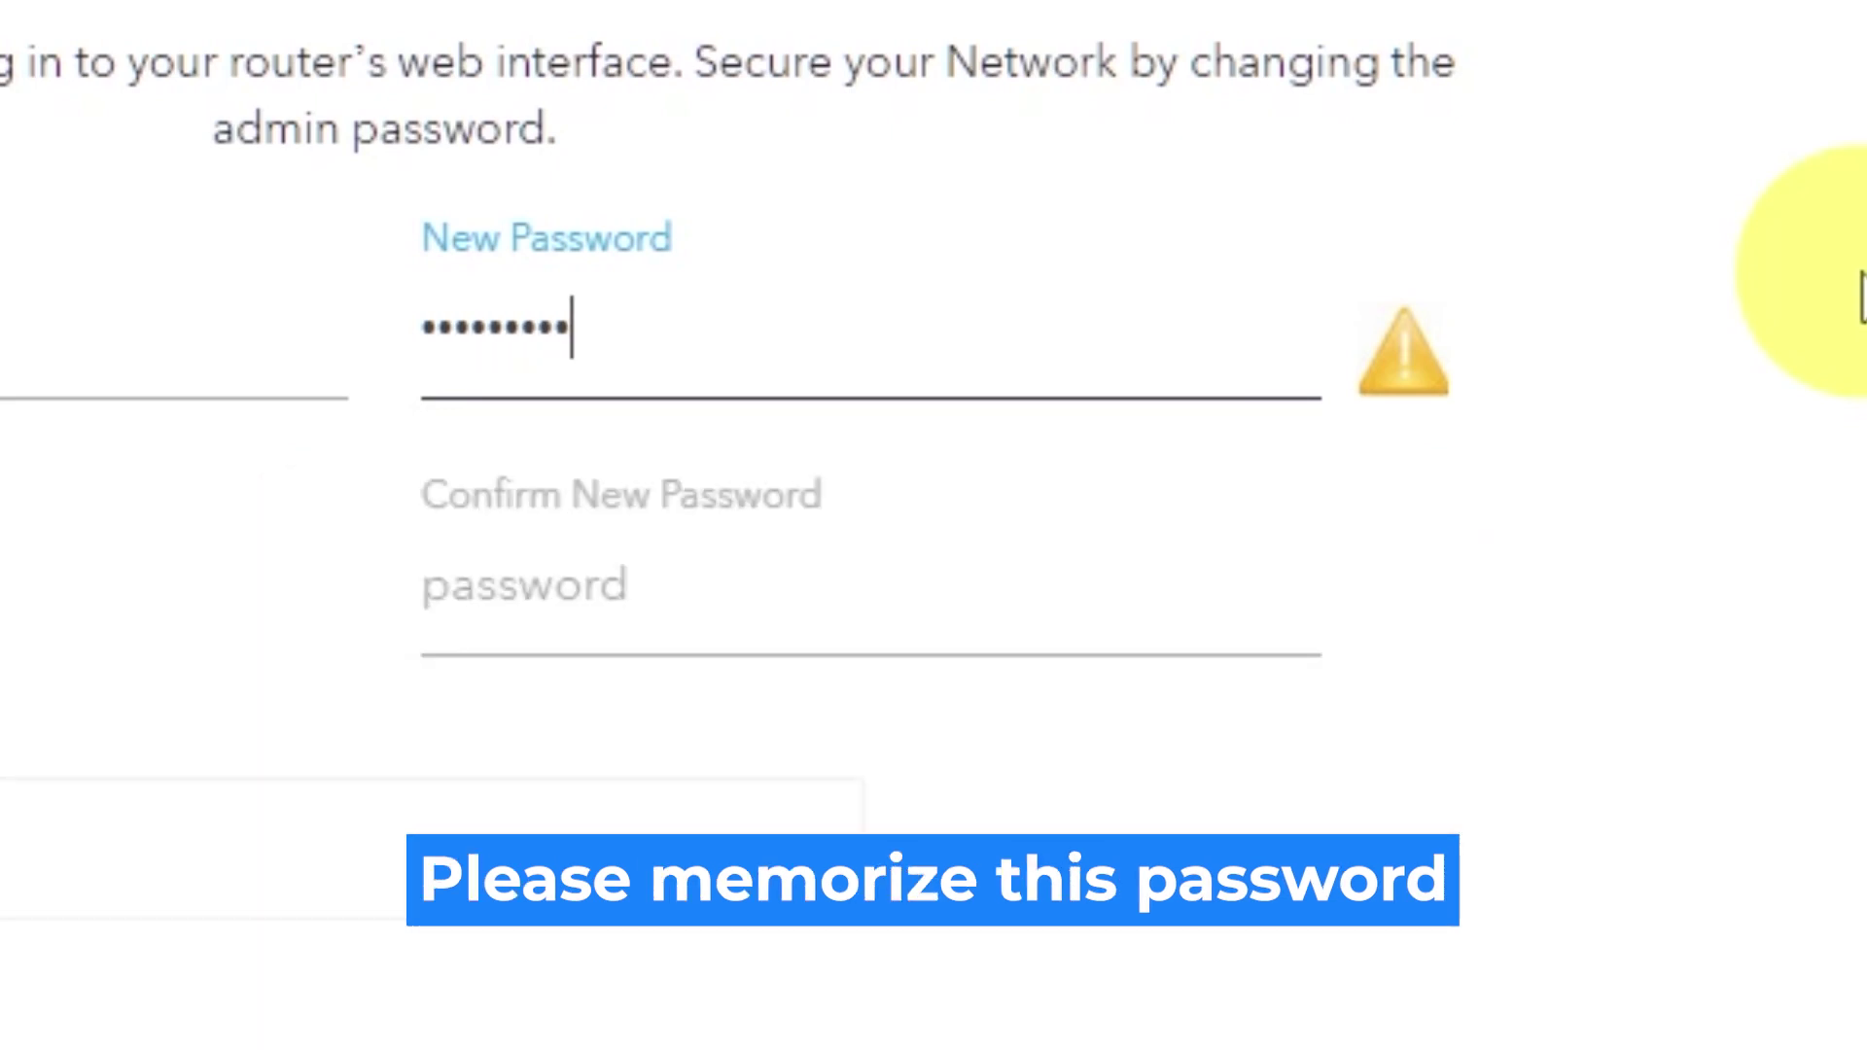
{"action": "left_click", "coordinate": [1138, 587]}
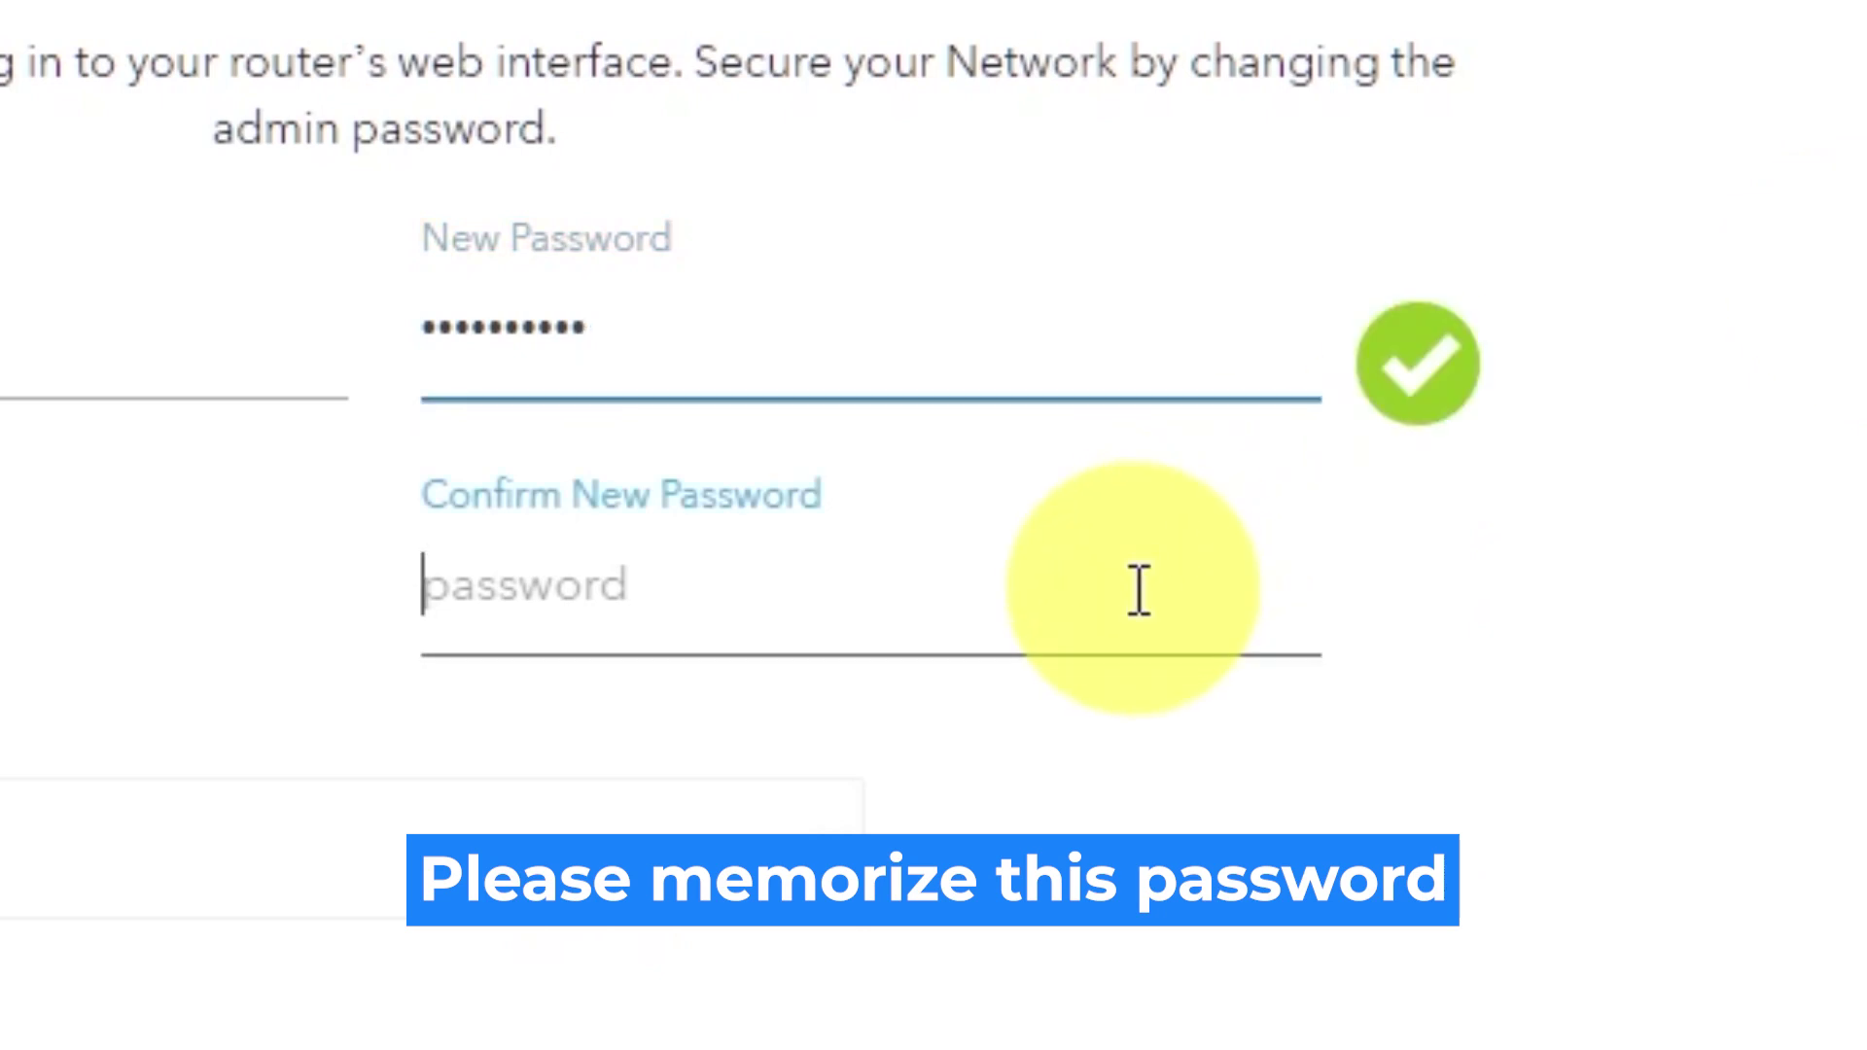
{"action": "type", "text": "••••••••••"}
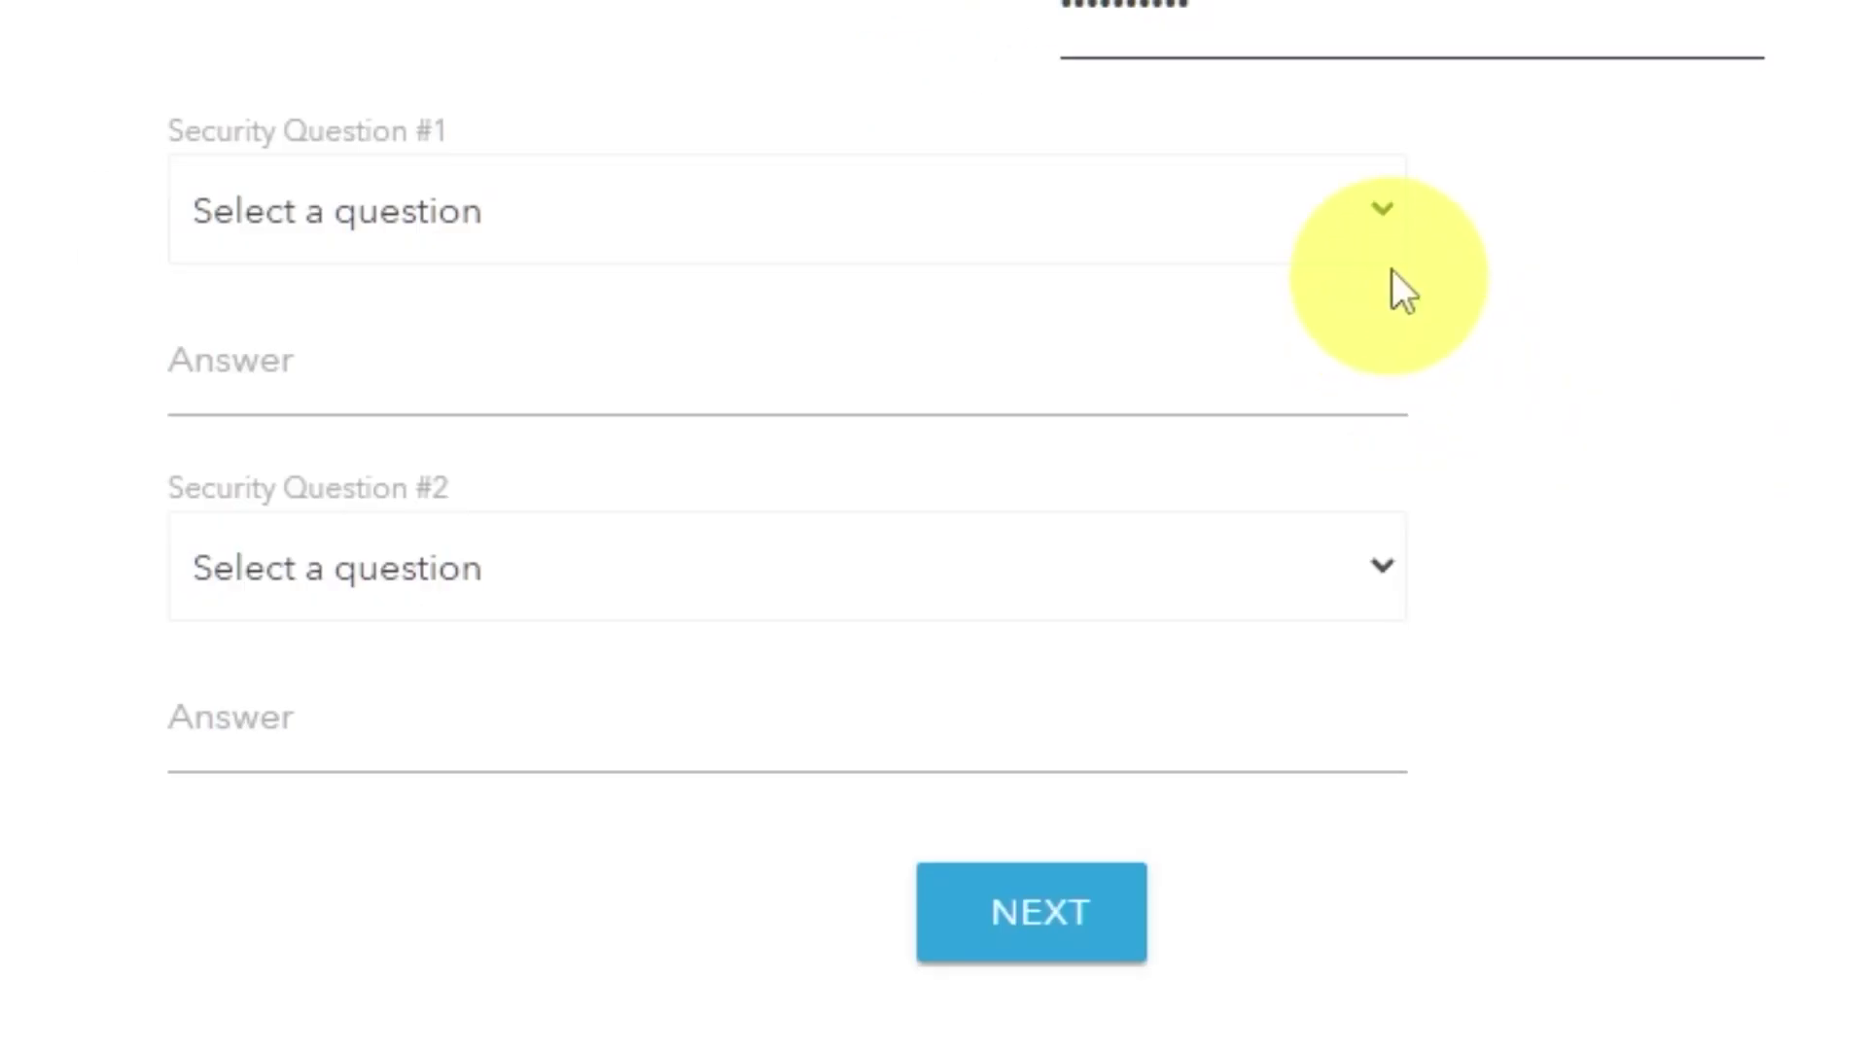
- Choose the first-NETGEAR-product and best-friend's-first-name security questions and fill in both answers
{"action": "left_click", "coordinate": [1386, 206]}
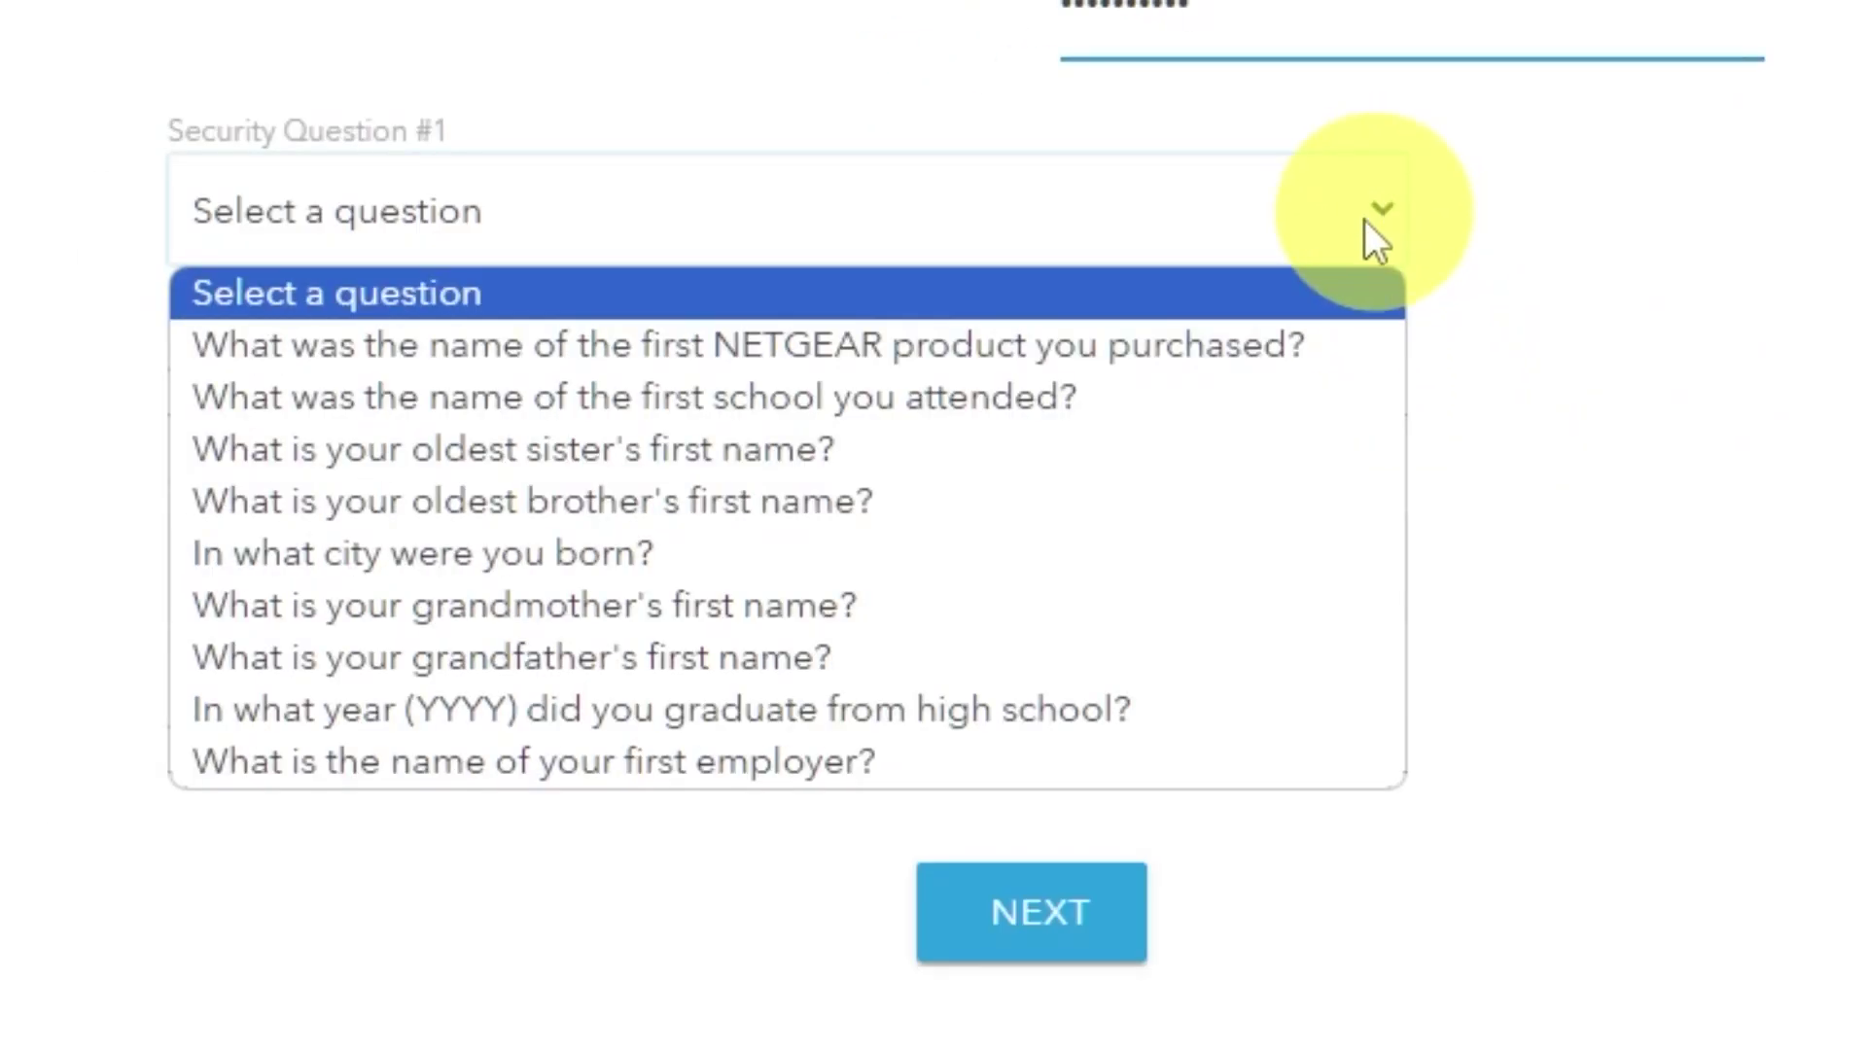
{"action": "left_click", "coordinate": [1262, 350]}
{"action": "left_click", "coordinate": [1135, 379]}
{"action": "type", "text": "999"}
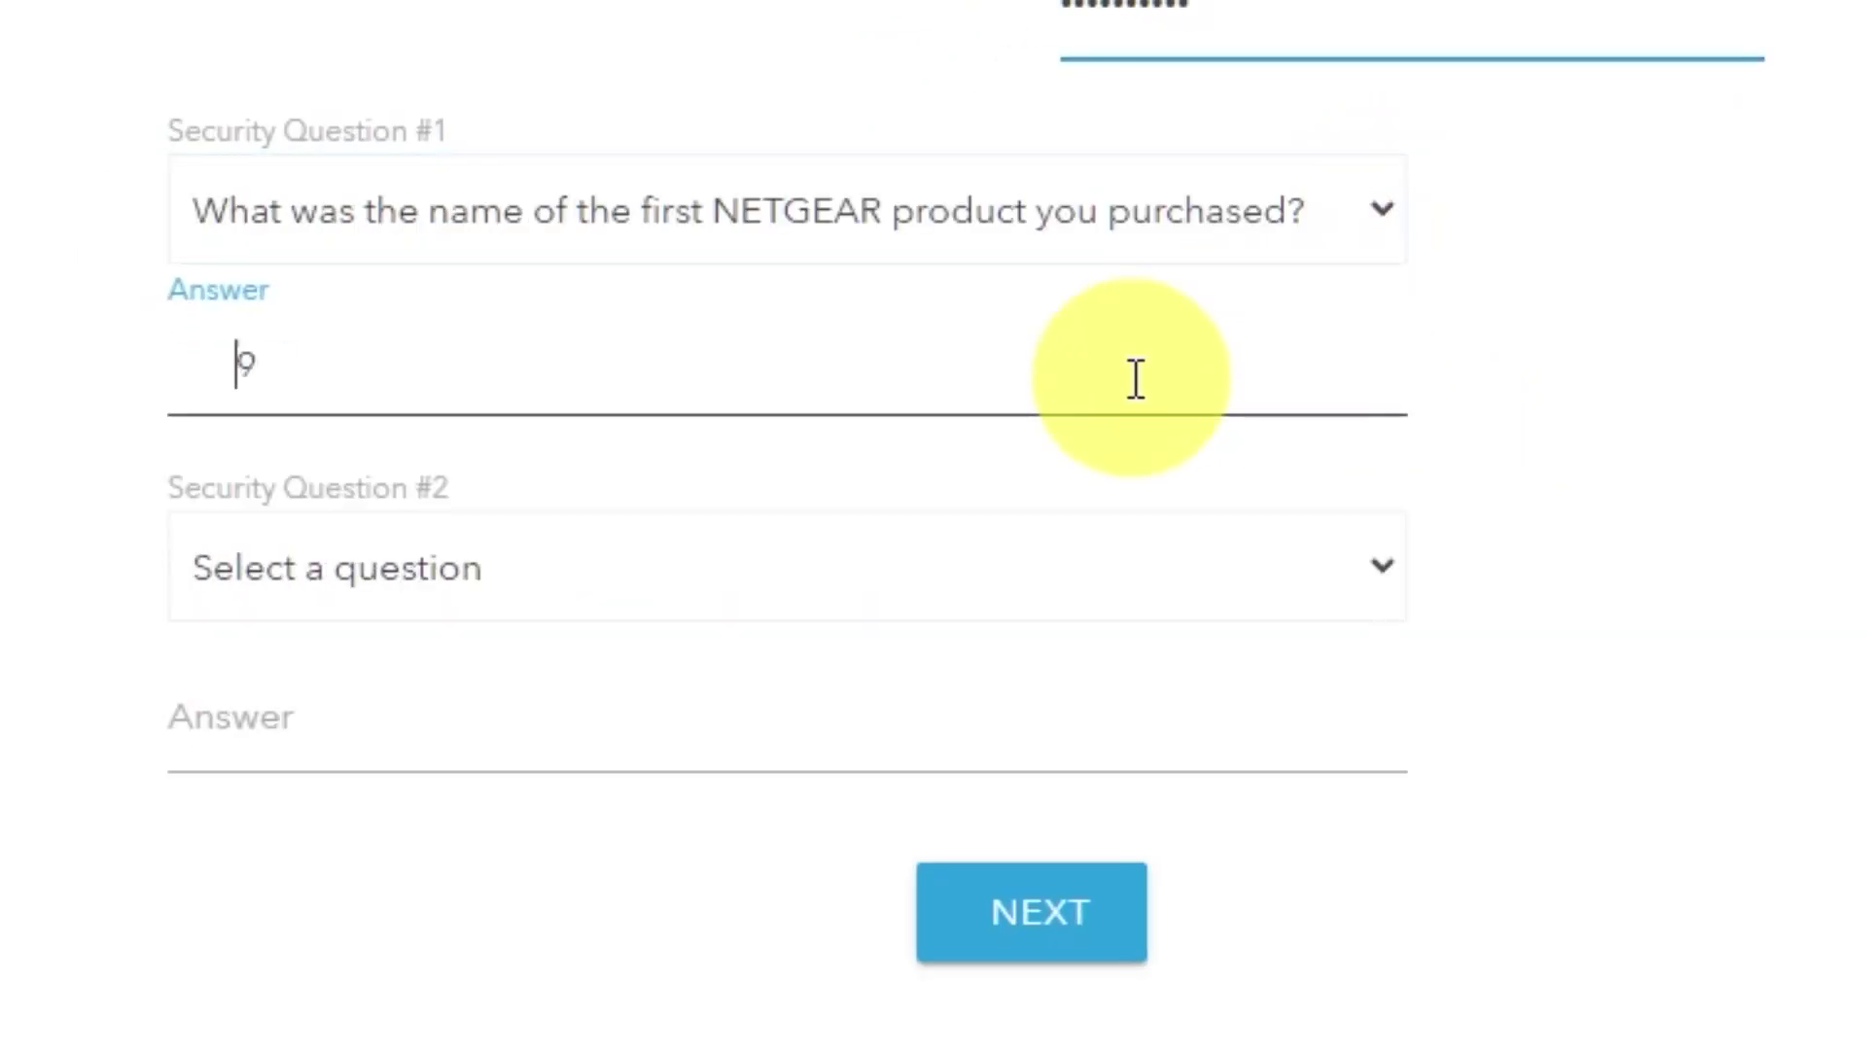
{"action": "left_click", "coordinate": [1382, 573]}
{"action": "left_click", "coordinate": [742, 1040]}
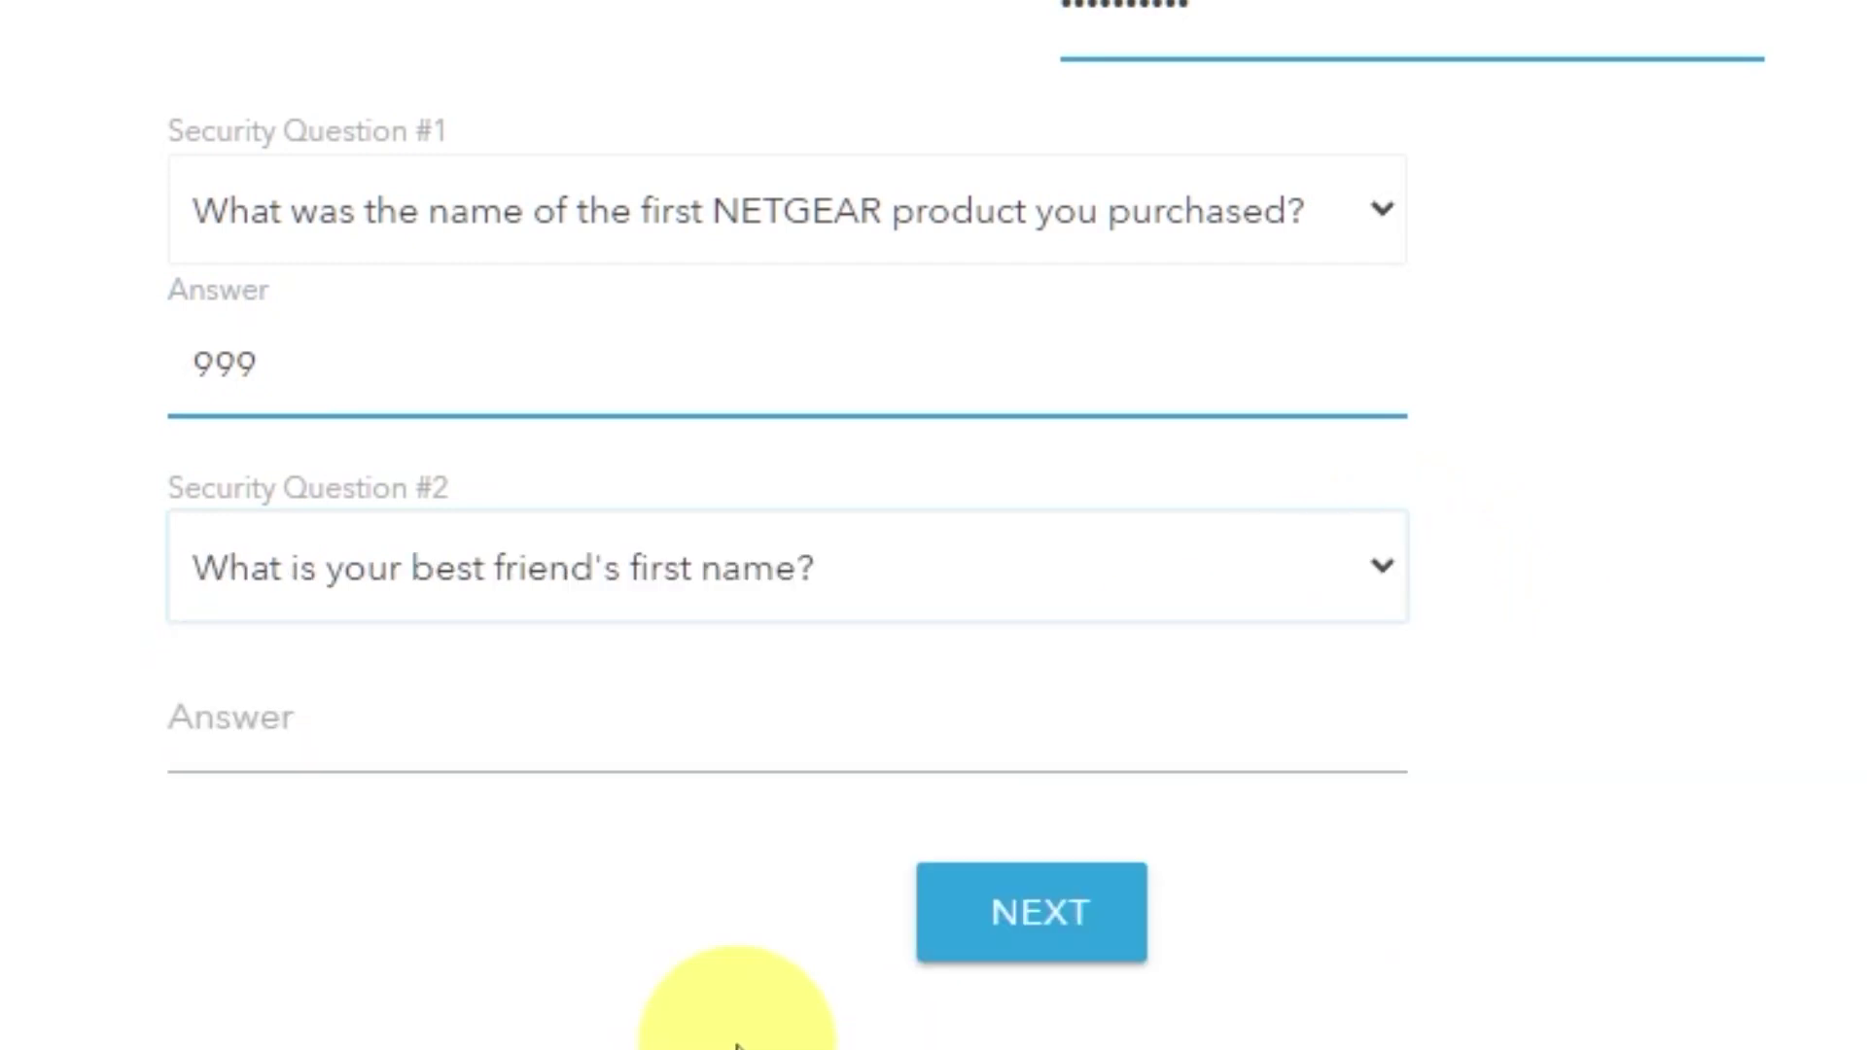
{"action": "left_click", "coordinate": [685, 746]}
{"action": "type", "text": "bob"}
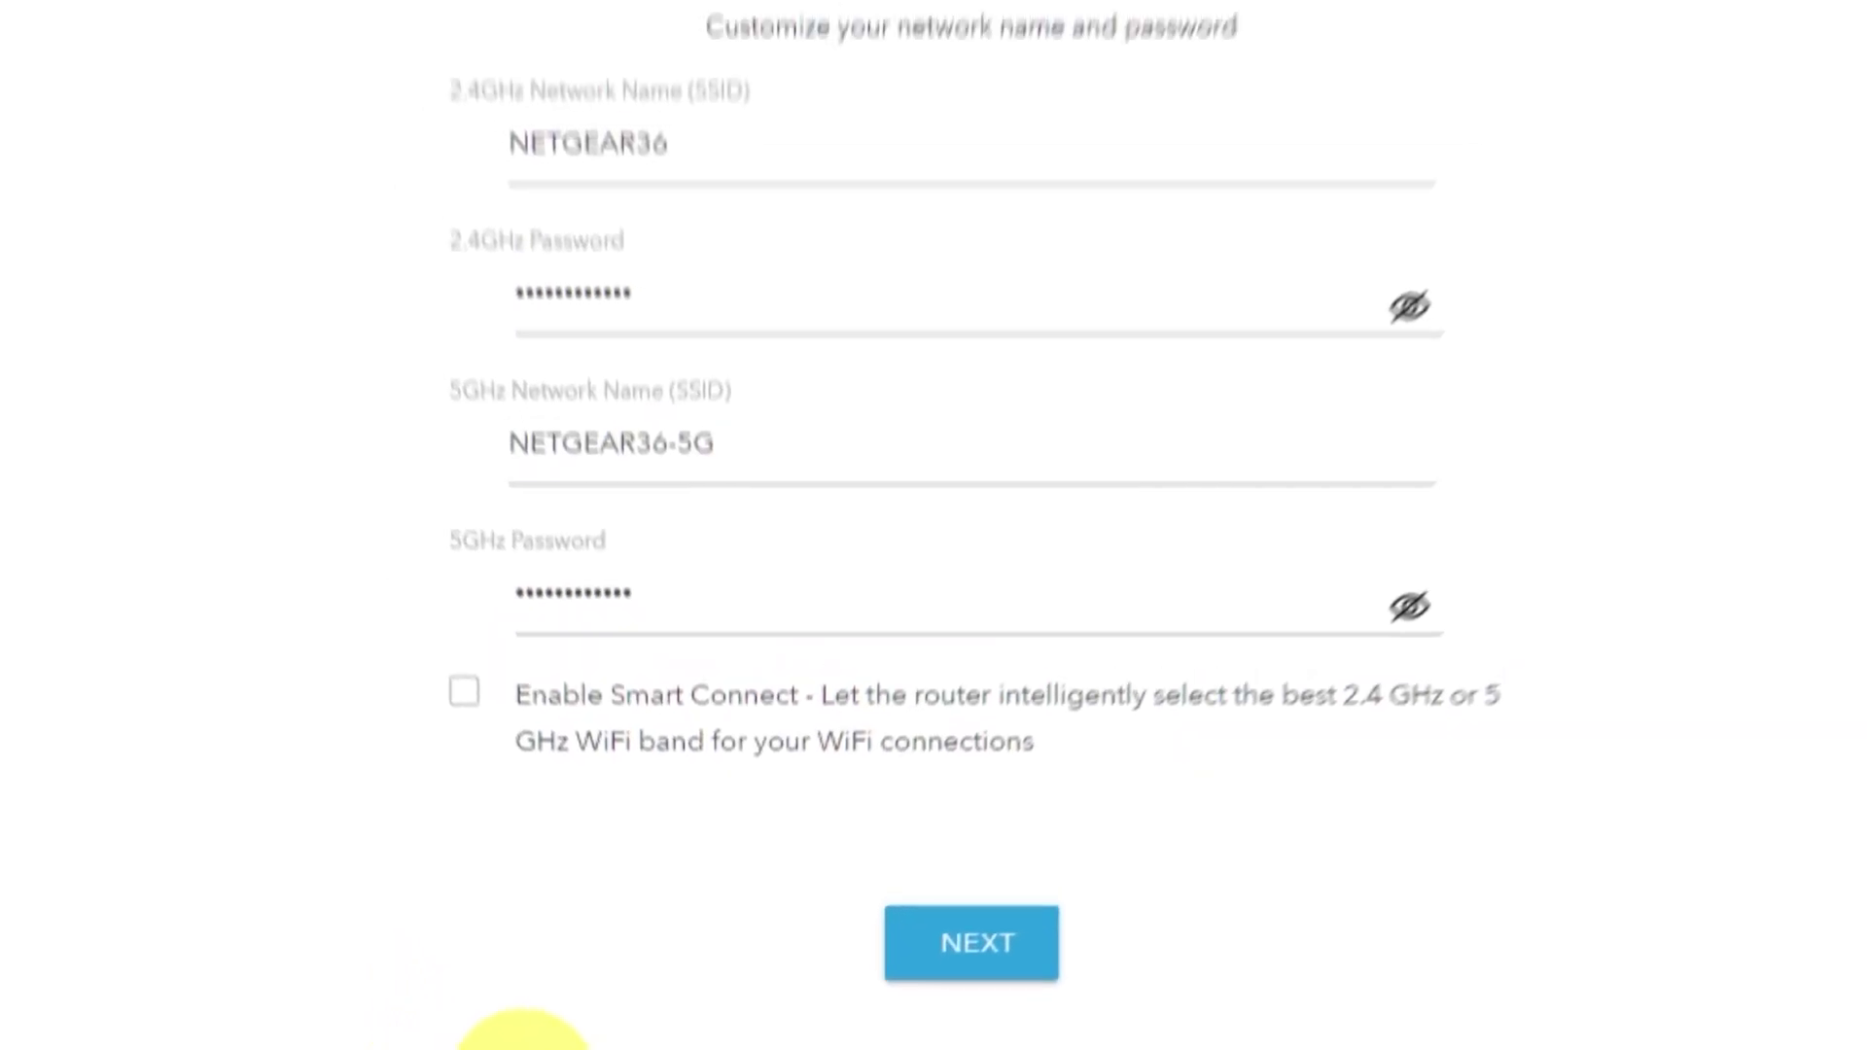
- Show and hide the 2.4GHz and 5GHz WiFi passwords to check them
{"action": "left_click", "coordinate": [1303, 459]}
{"action": "left_click", "coordinate": [1301, 718]}
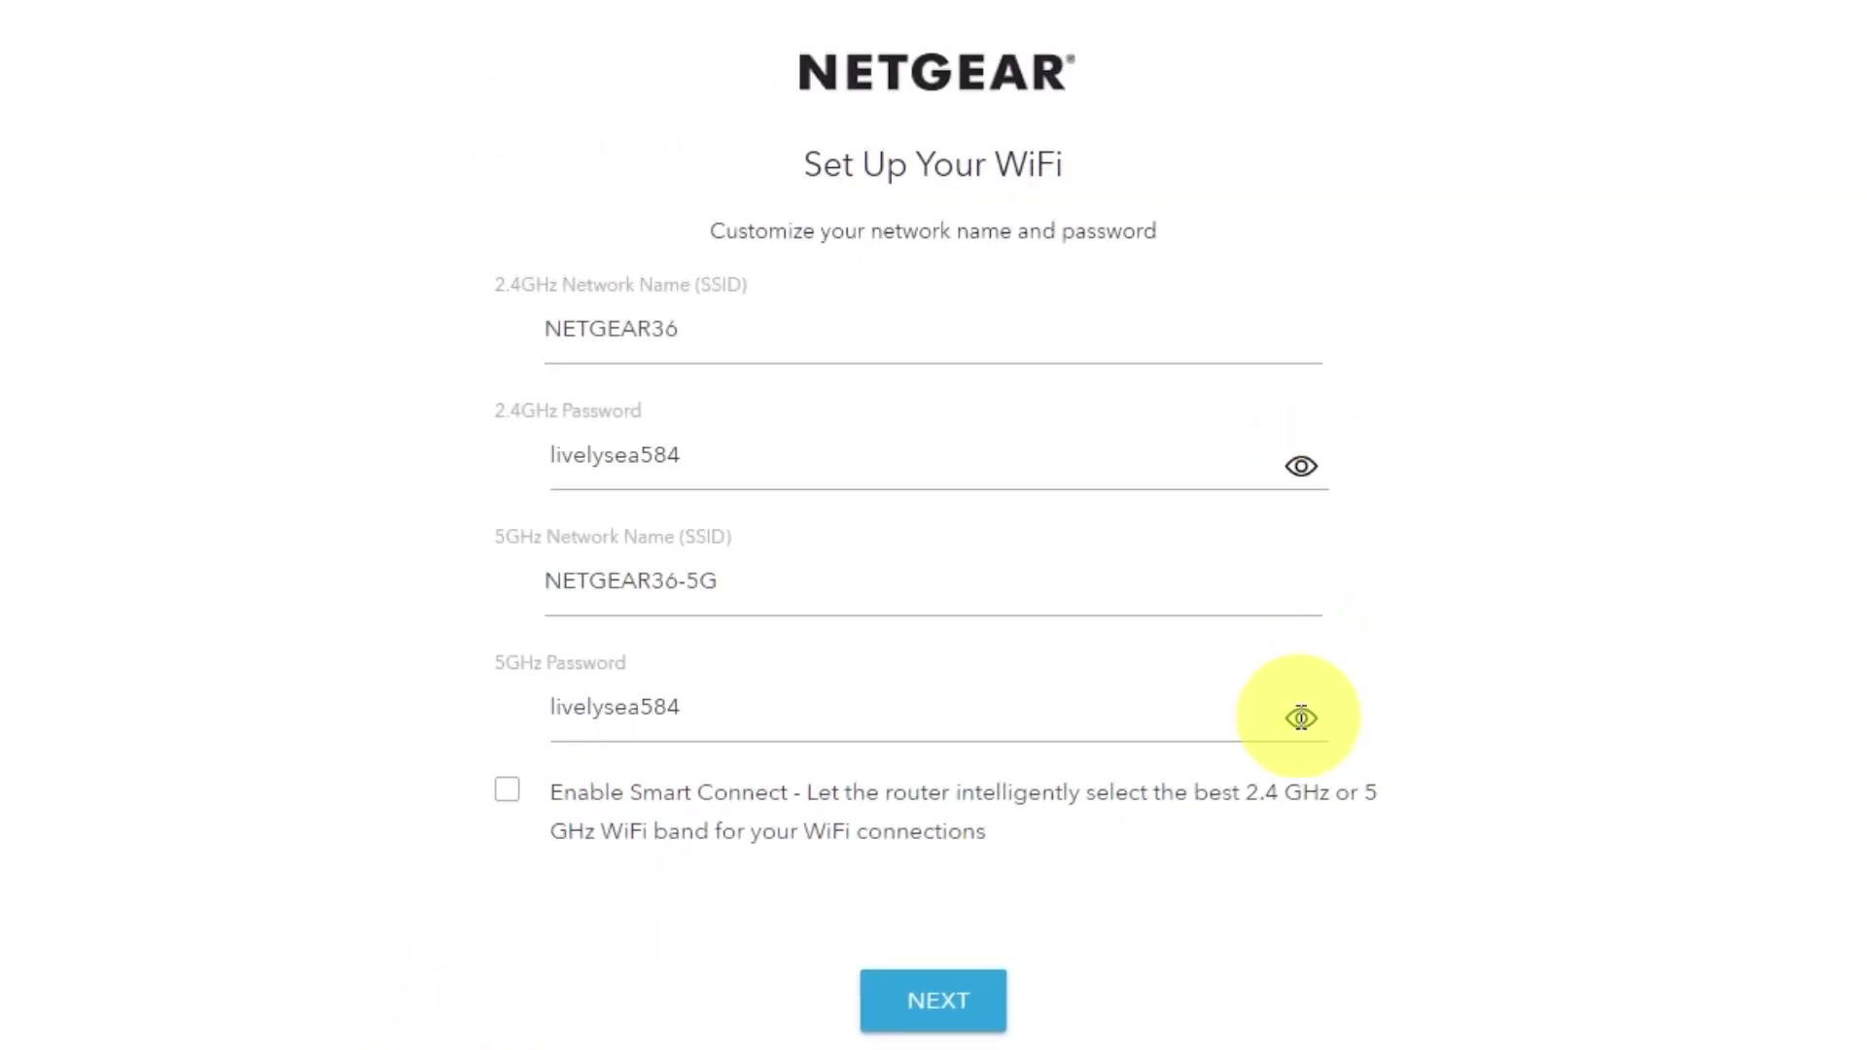
{"action": "left_click", "coordinate": [1301, 718]}
{"action": "left_click", "coordinate": [1301, 466]}
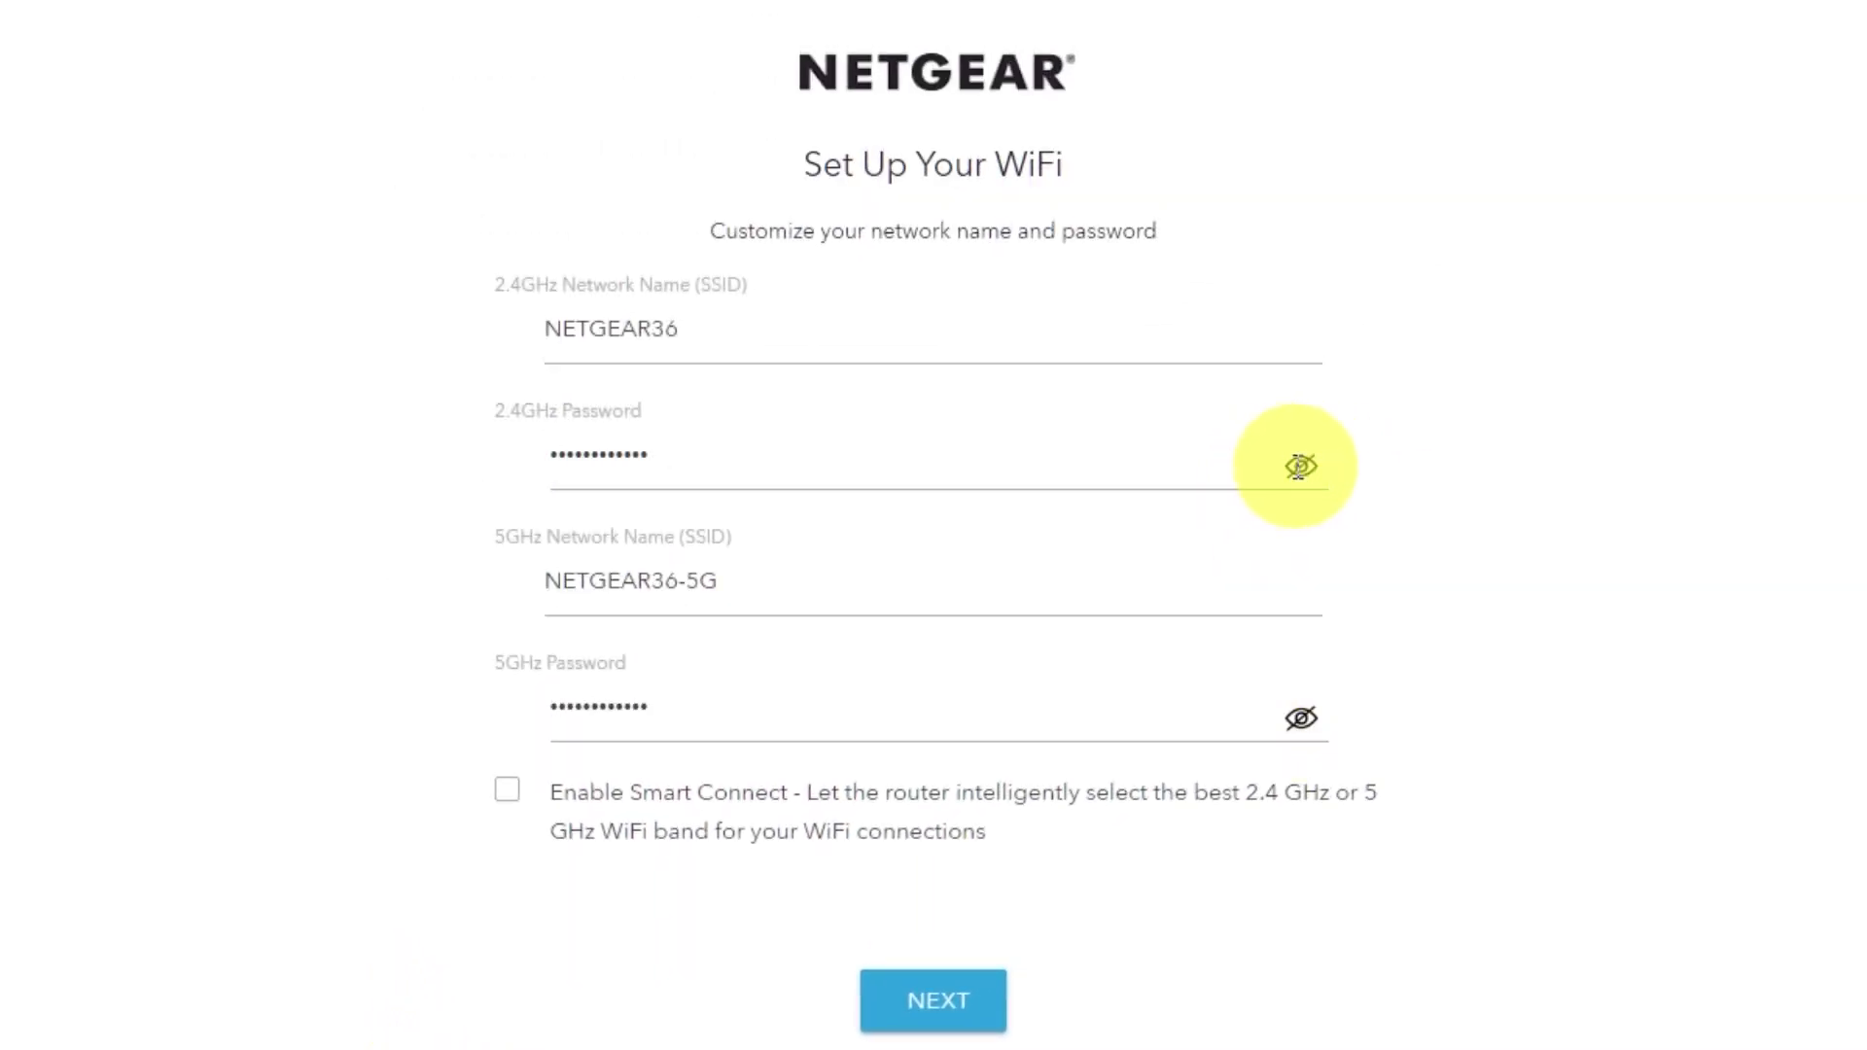
- Review the NETGEAR36 and NETGEAR36-5G network names and apply the WiFi settings
{"action": "left_click", "coordinate": [689, 331]}
{"action": "left_click_drag", "start_coordinate": [737, 584], "coordinate": [633, 584]}
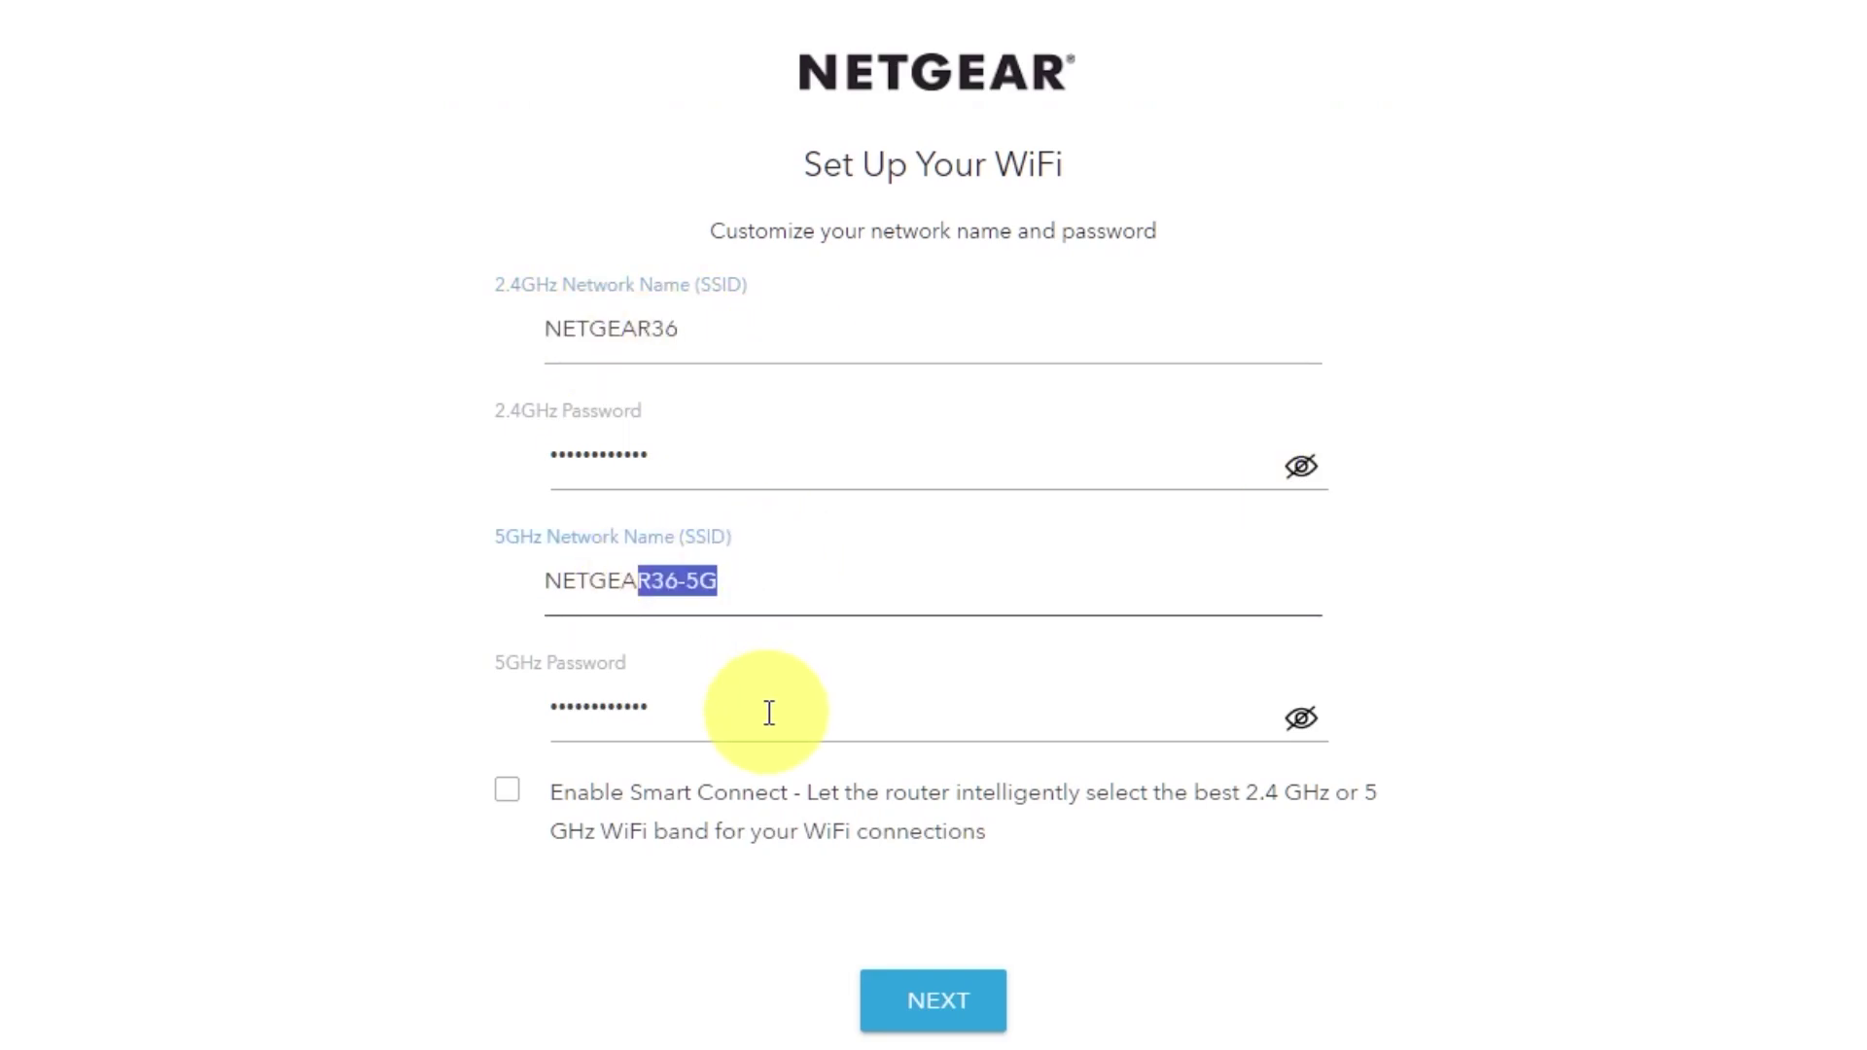
{"action": "left_click_drag", "start_coordinate": [767, 708], "coordinate": [631, 722]}
{"action": "left_click", "coordinate": [943, 1000]}
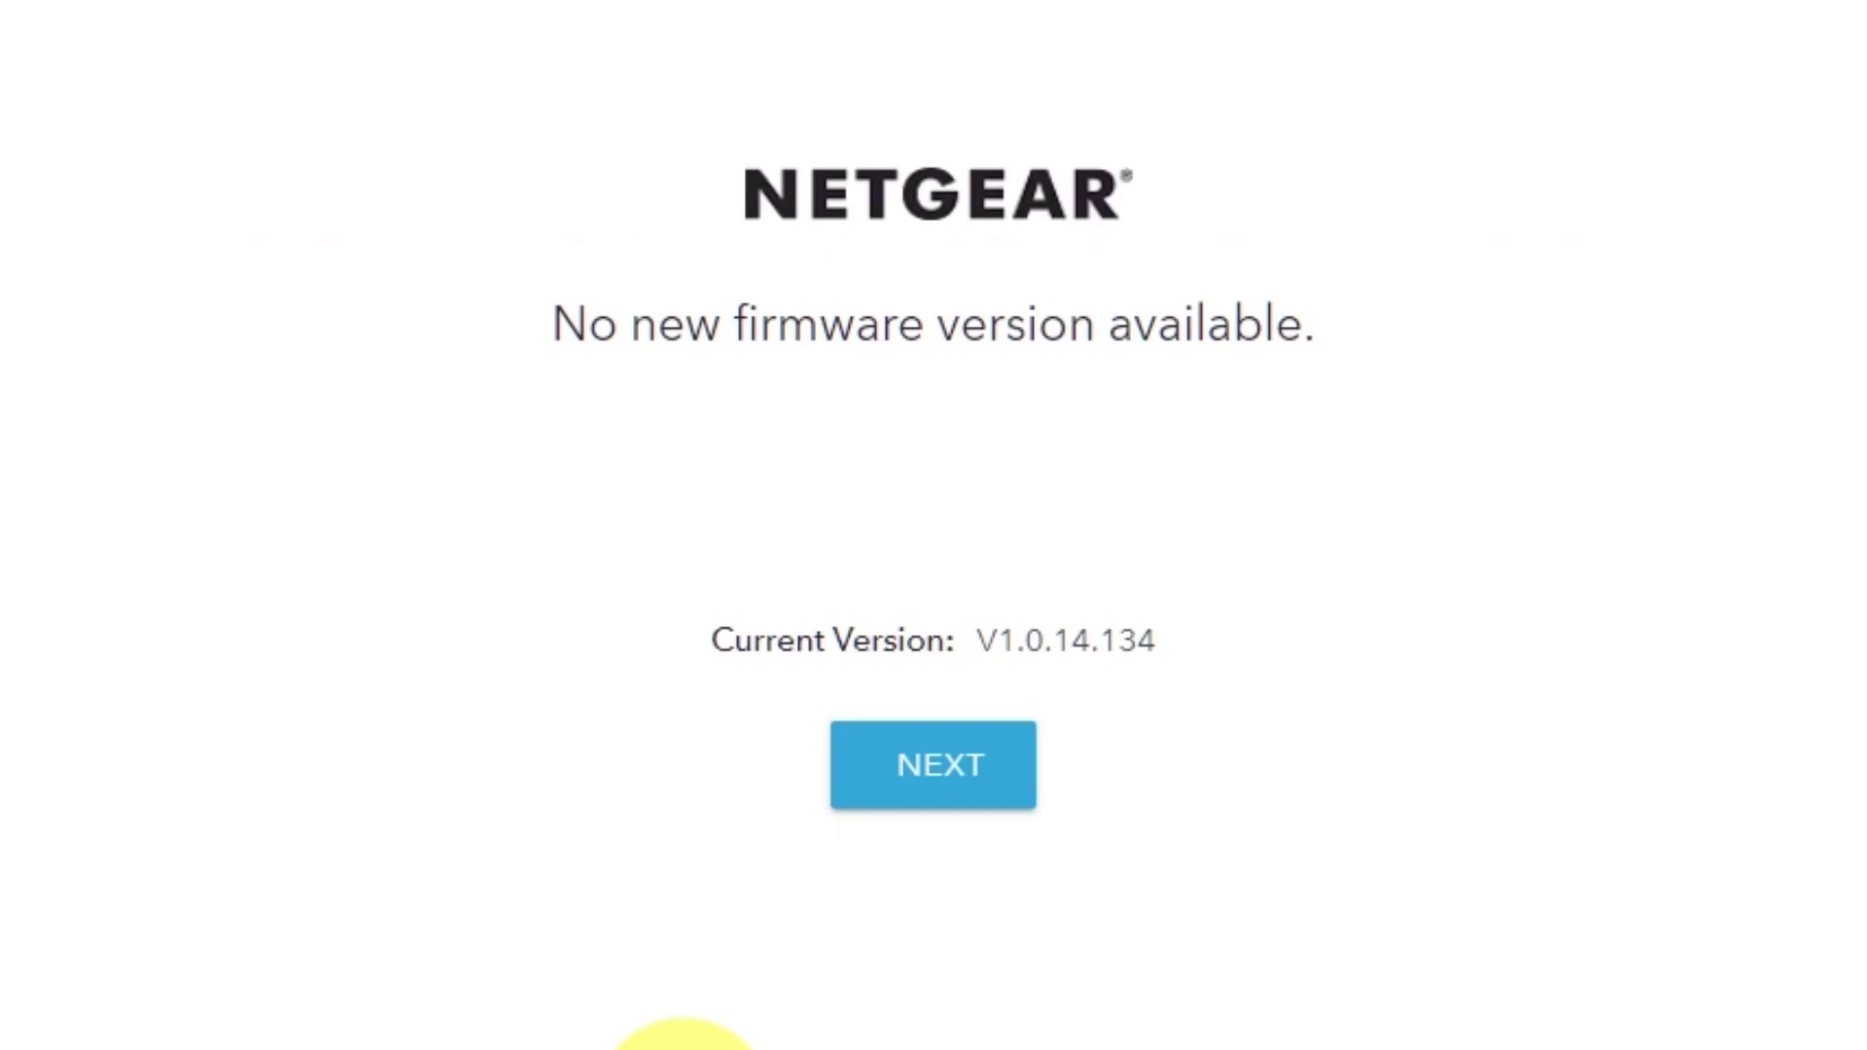
- Continue past the 'No new firmware version available' page to product registration
{"action": "left_click", "coordinate": [977, 799]}
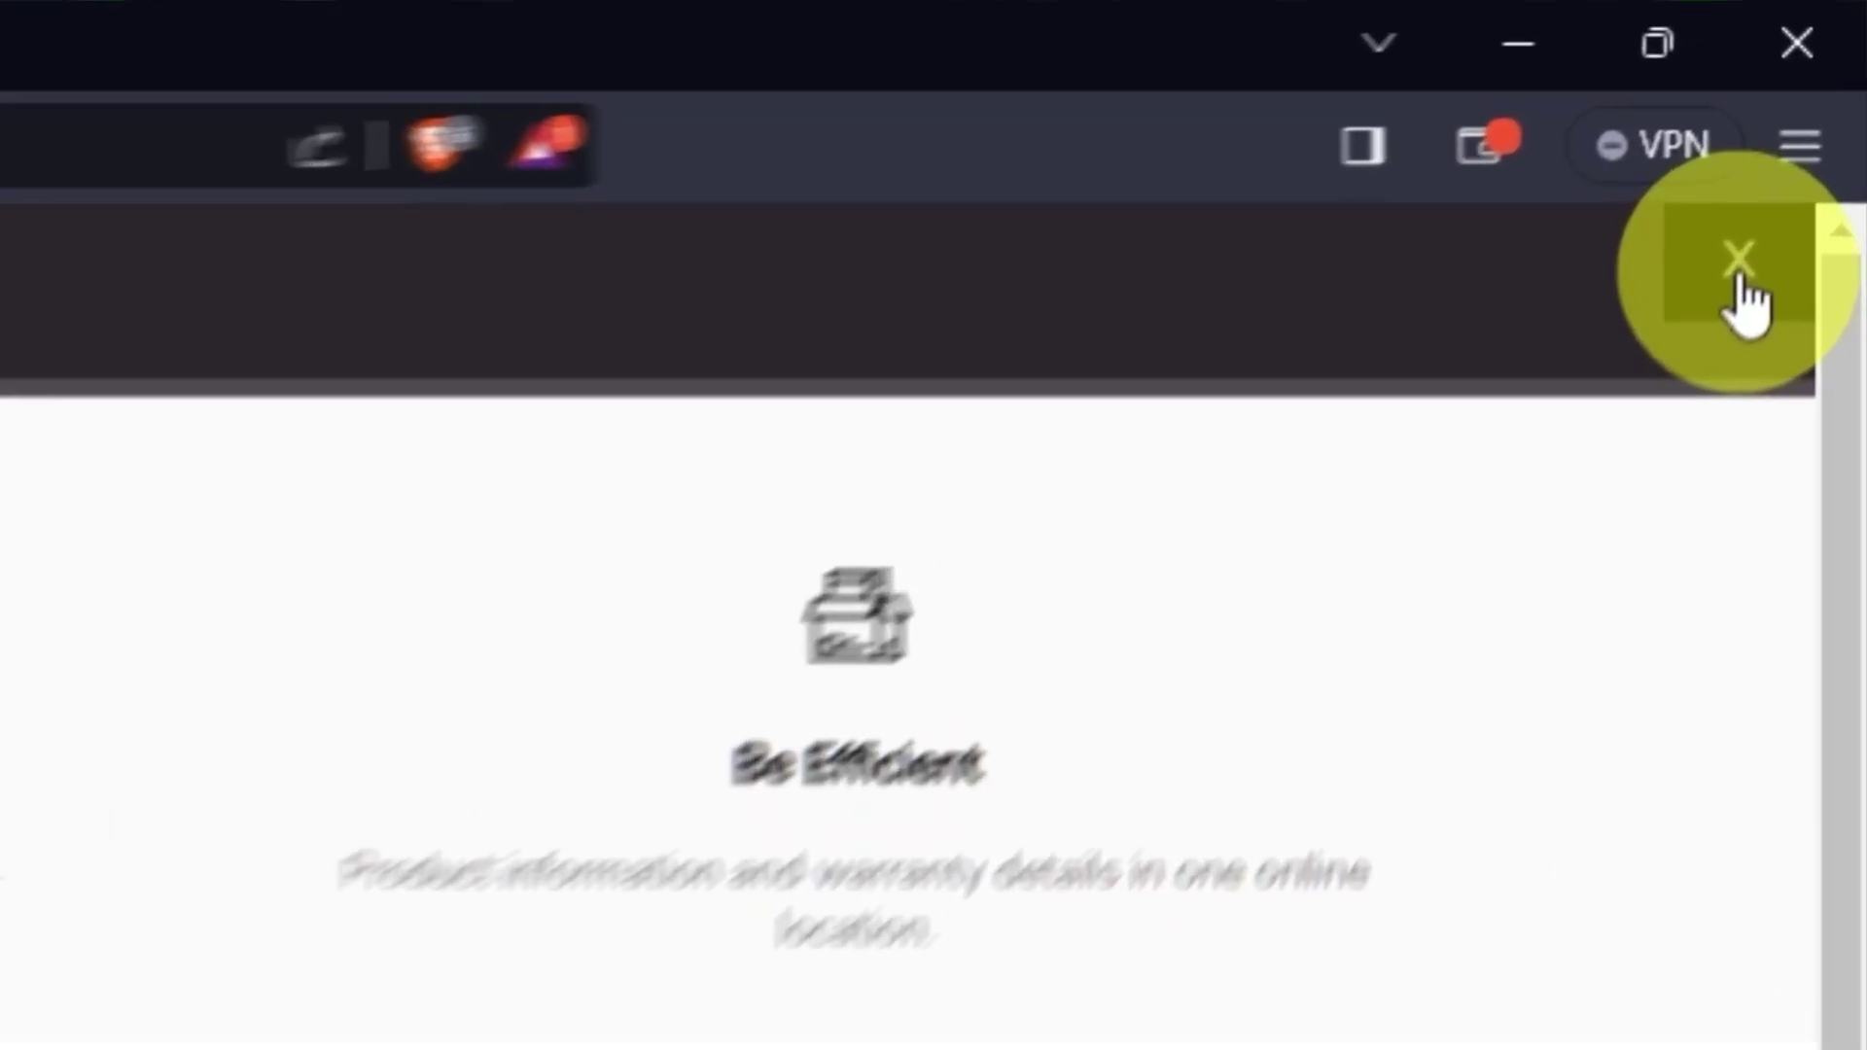
- Close the Register Product overlay to reveal the installation success page
{"action": "left_click", "coordinate": [1737, 267]}
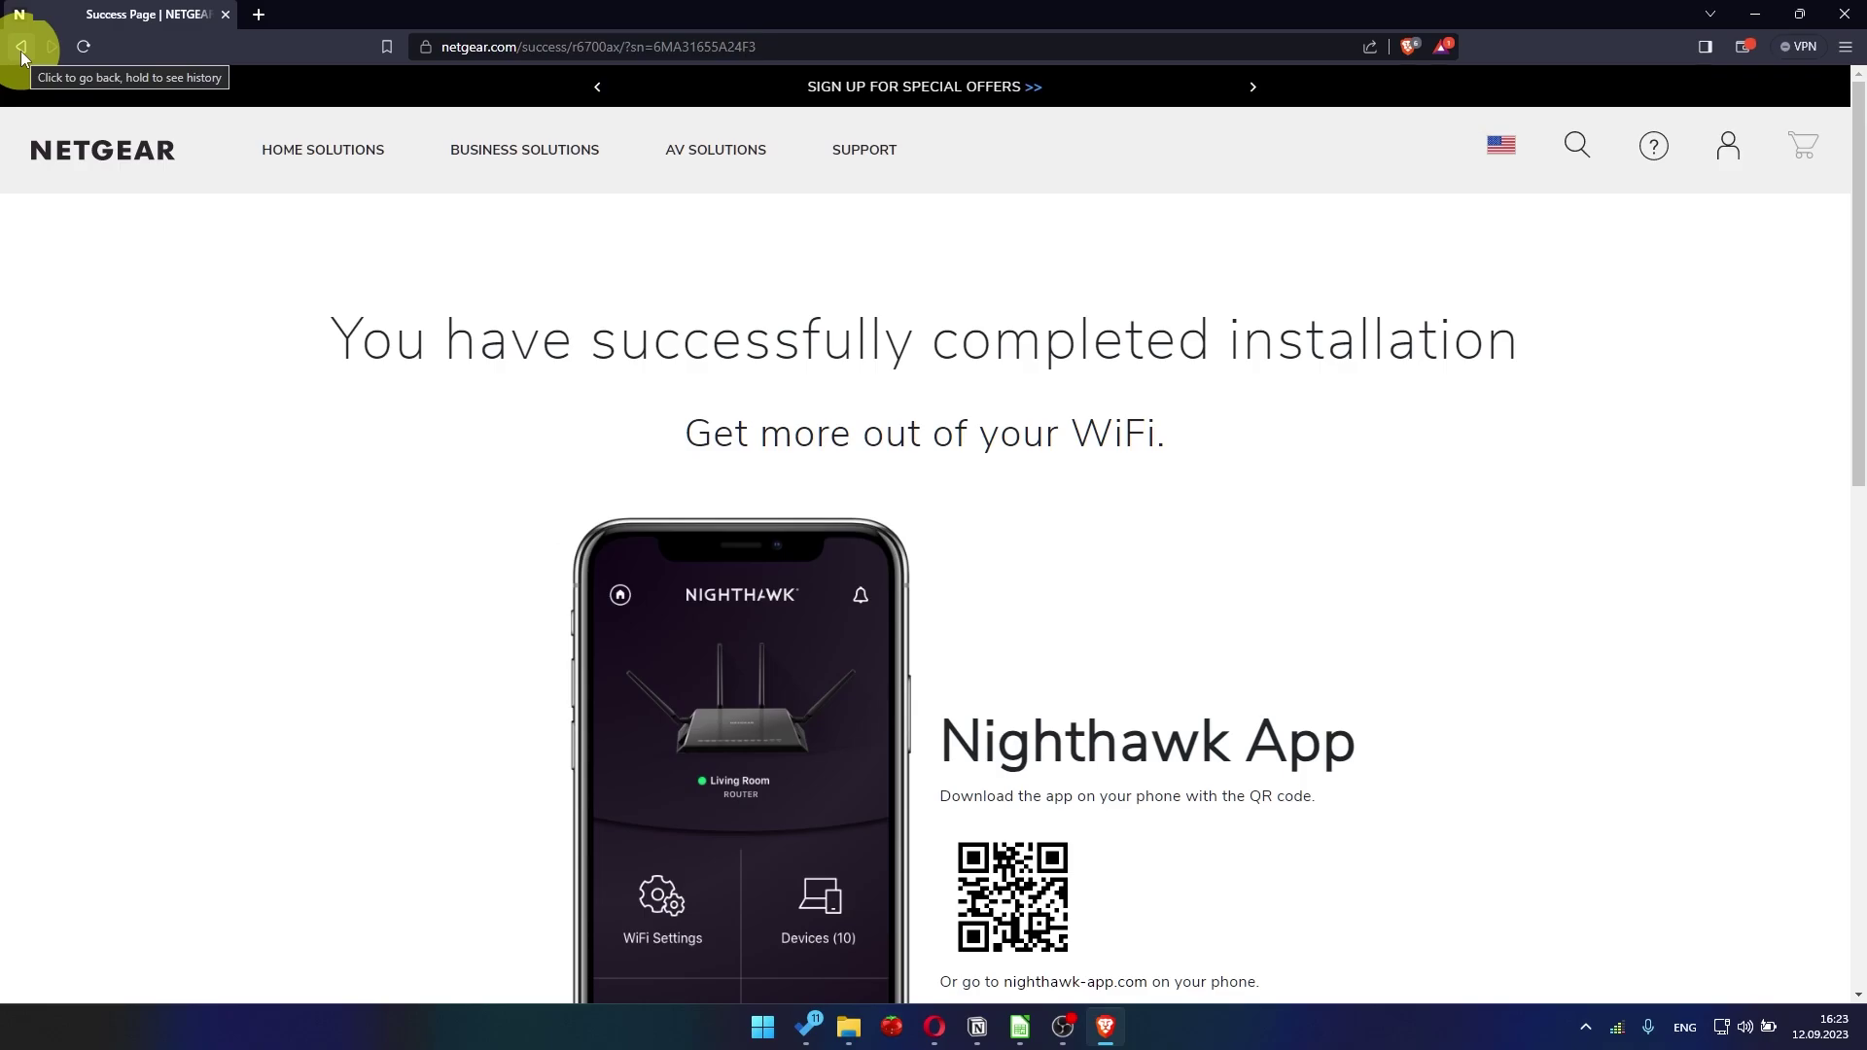
{"action": "left_click", "coordinate": [458, 46]}
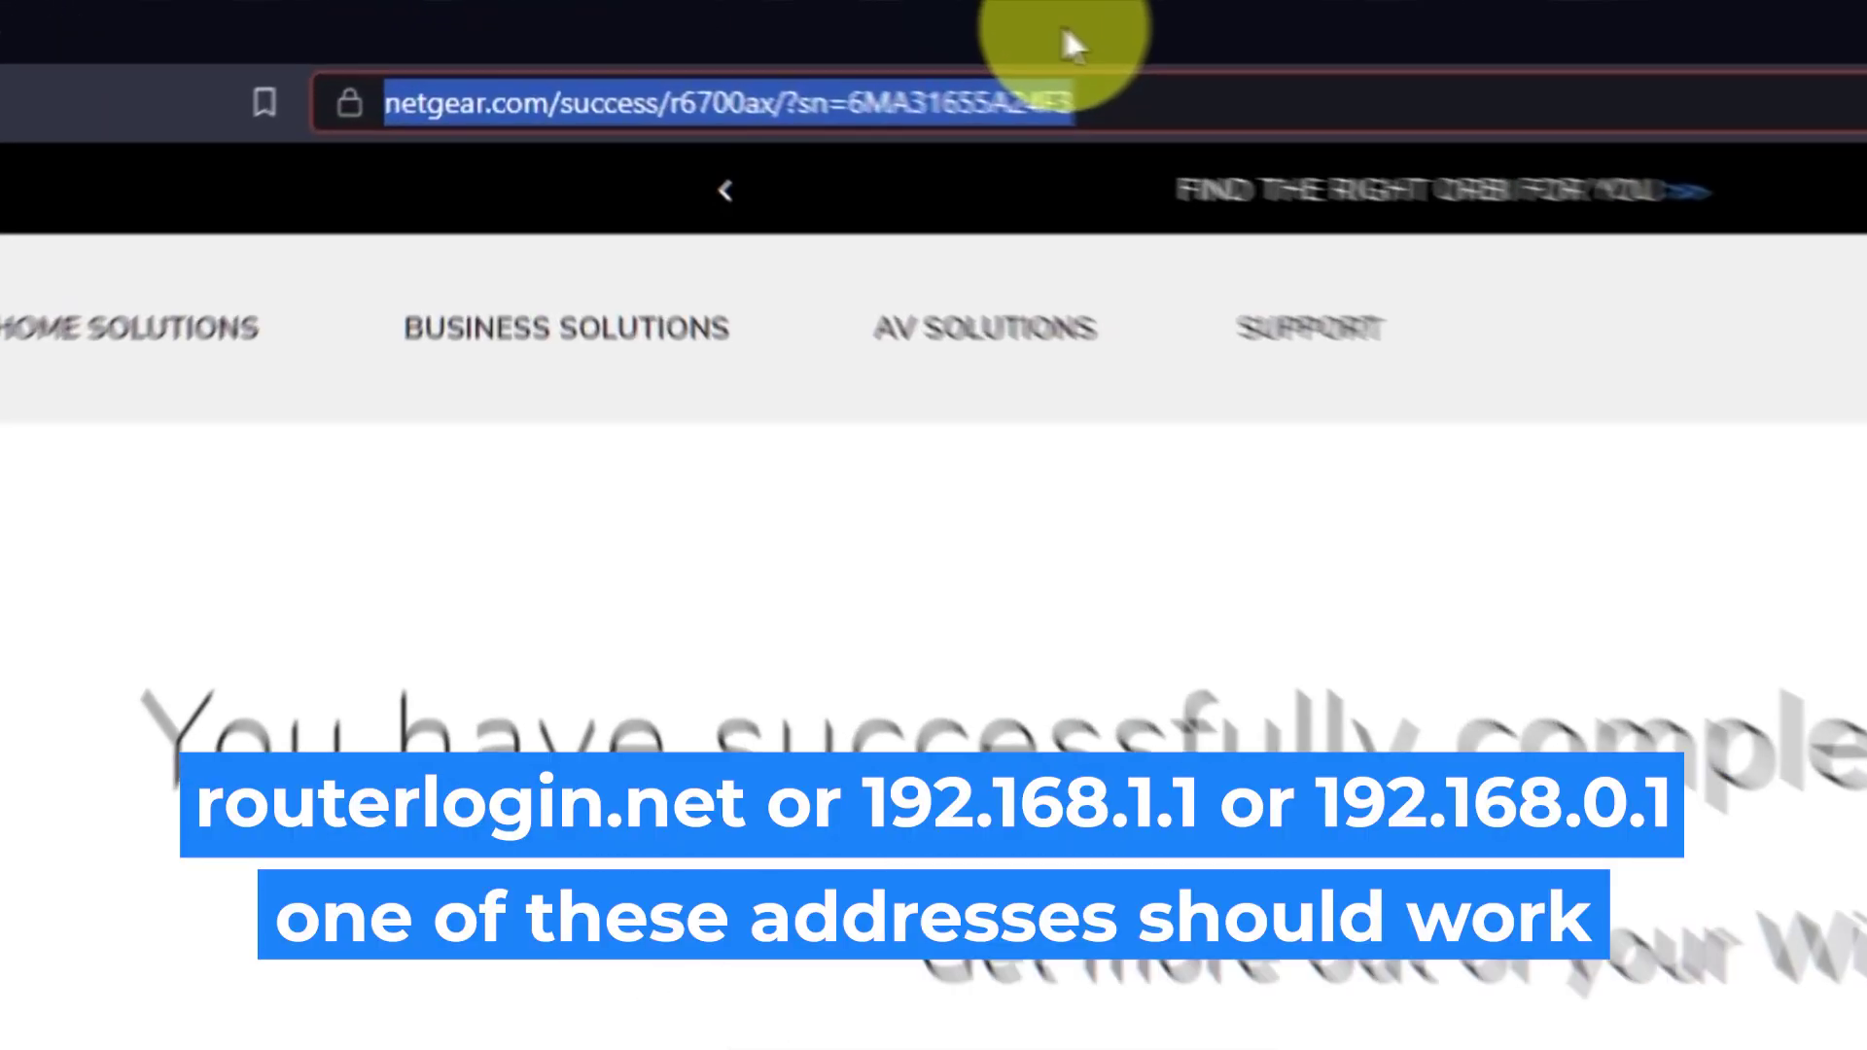
- Load 192.168.1.1 and sign in as admin with the router password
{"action": "key", "text": "BackSpace"}
{"action": "type", "text": "192.168.1.1"}
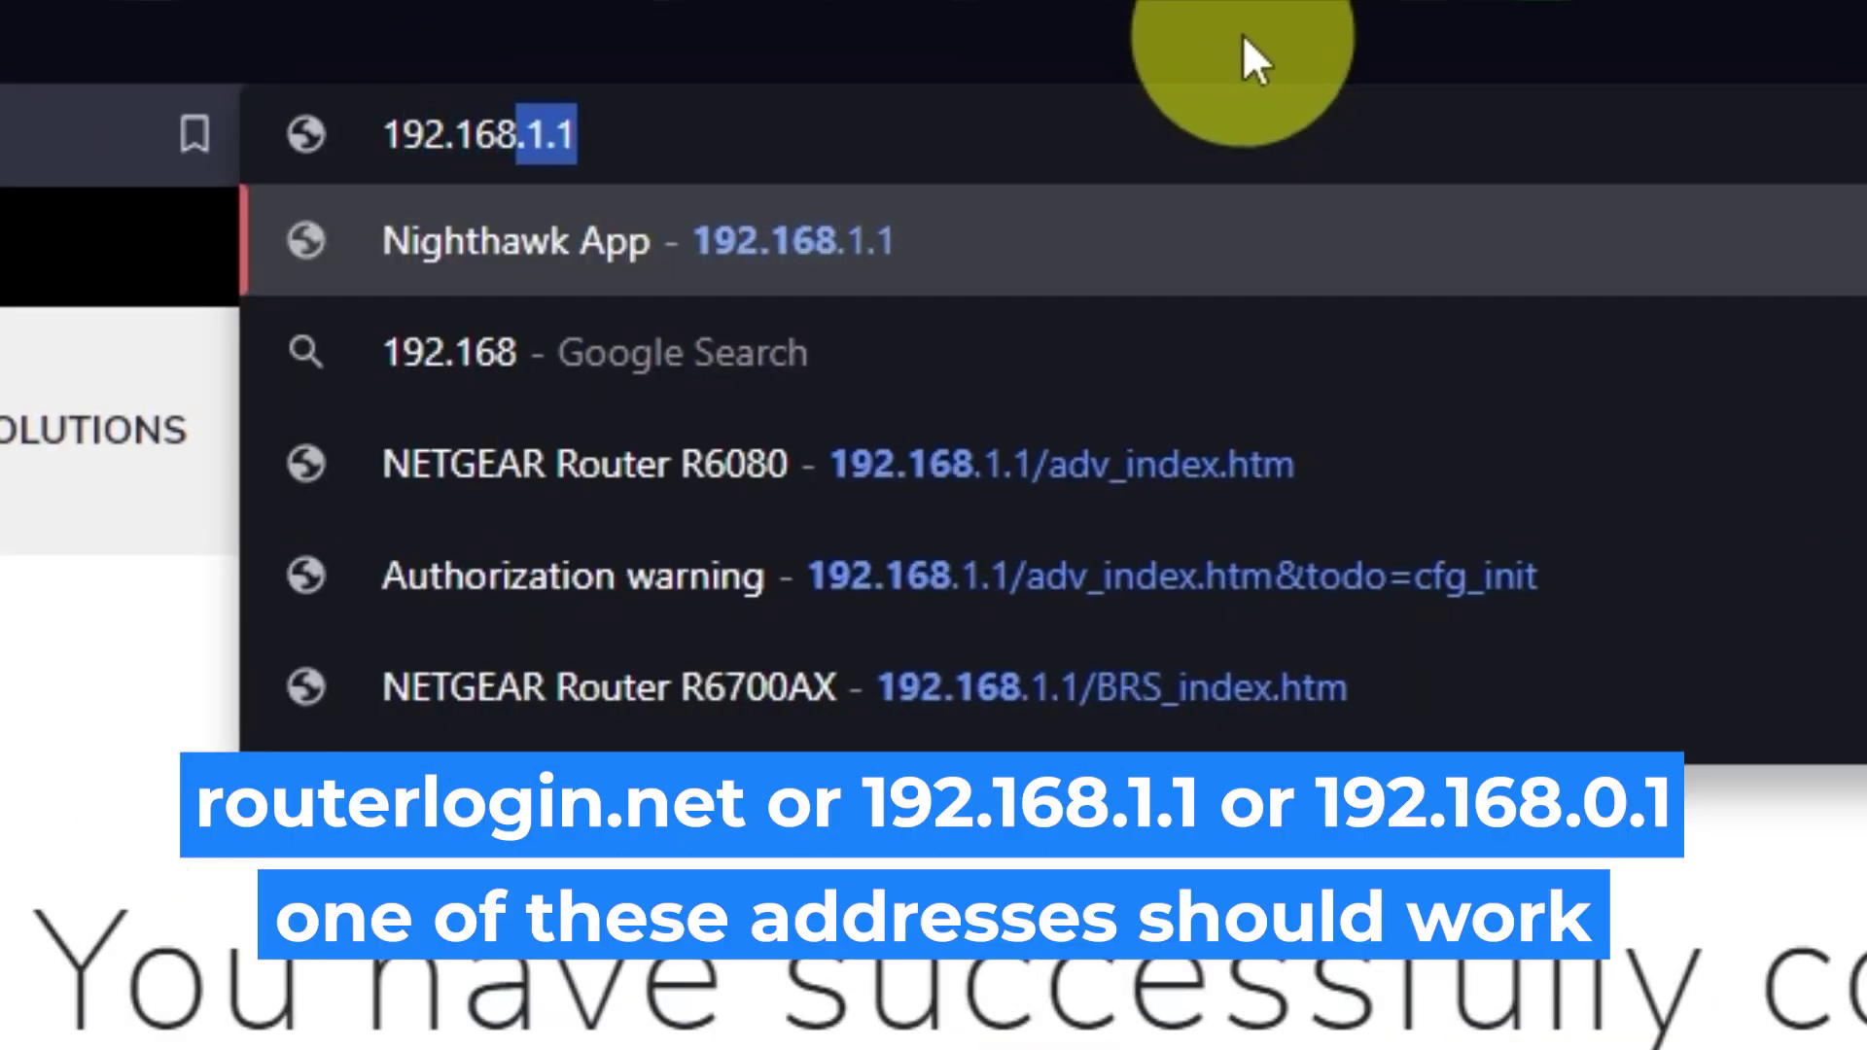
{"action": "key", "text": "Return"}
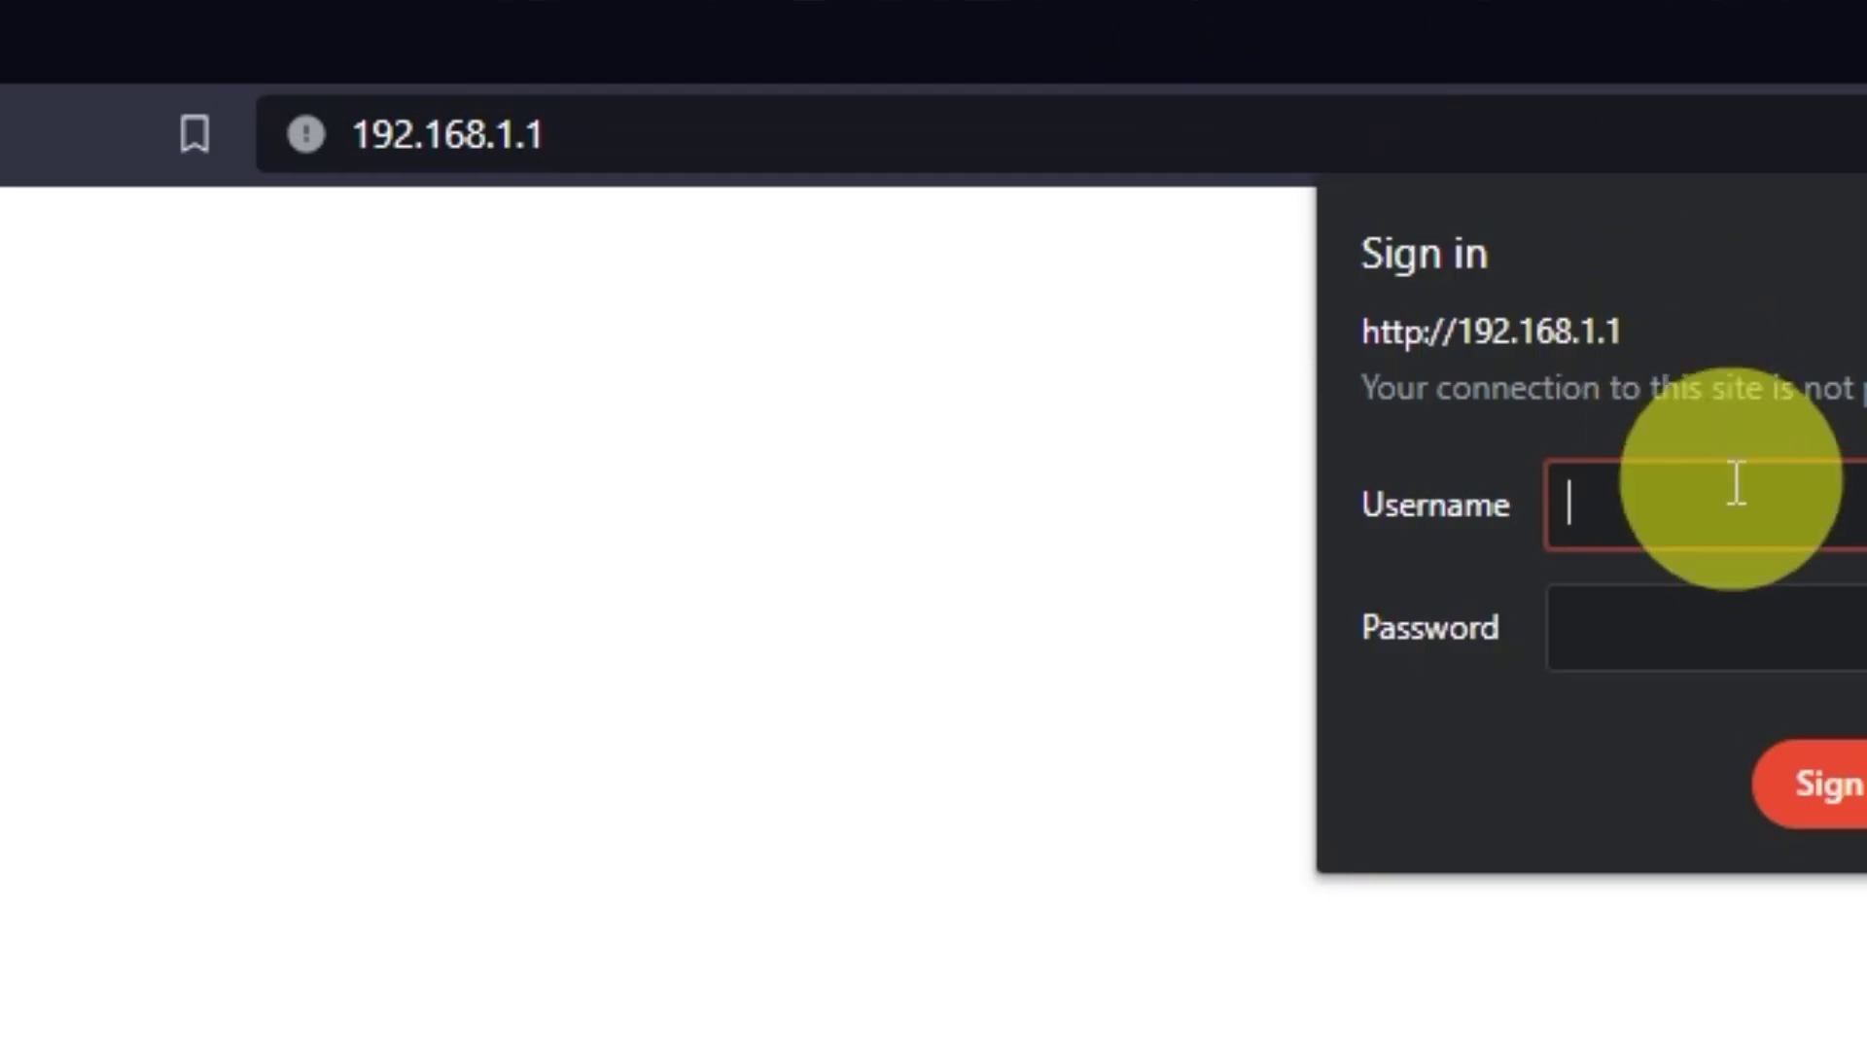
{"action": "type", "text": "admin"}
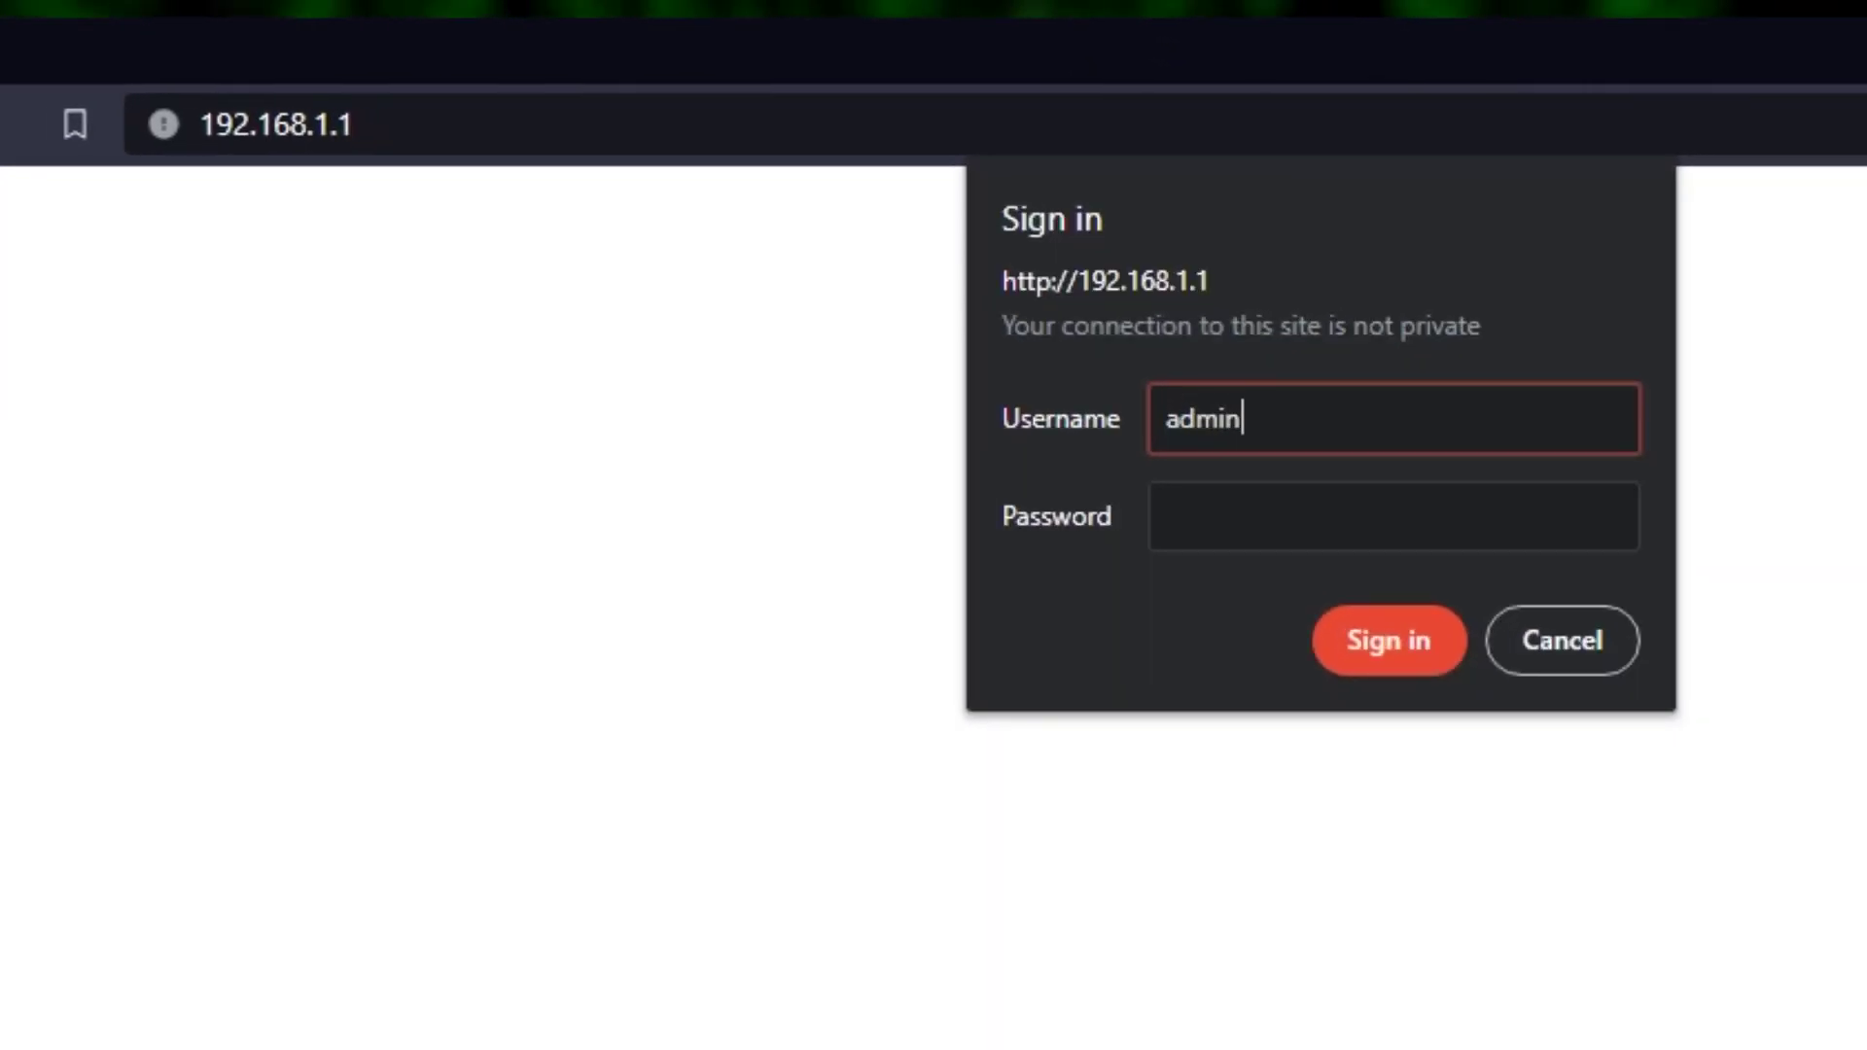
{"action": "key", "text": "Tab"}
{"action": "type", "text": "*********"}
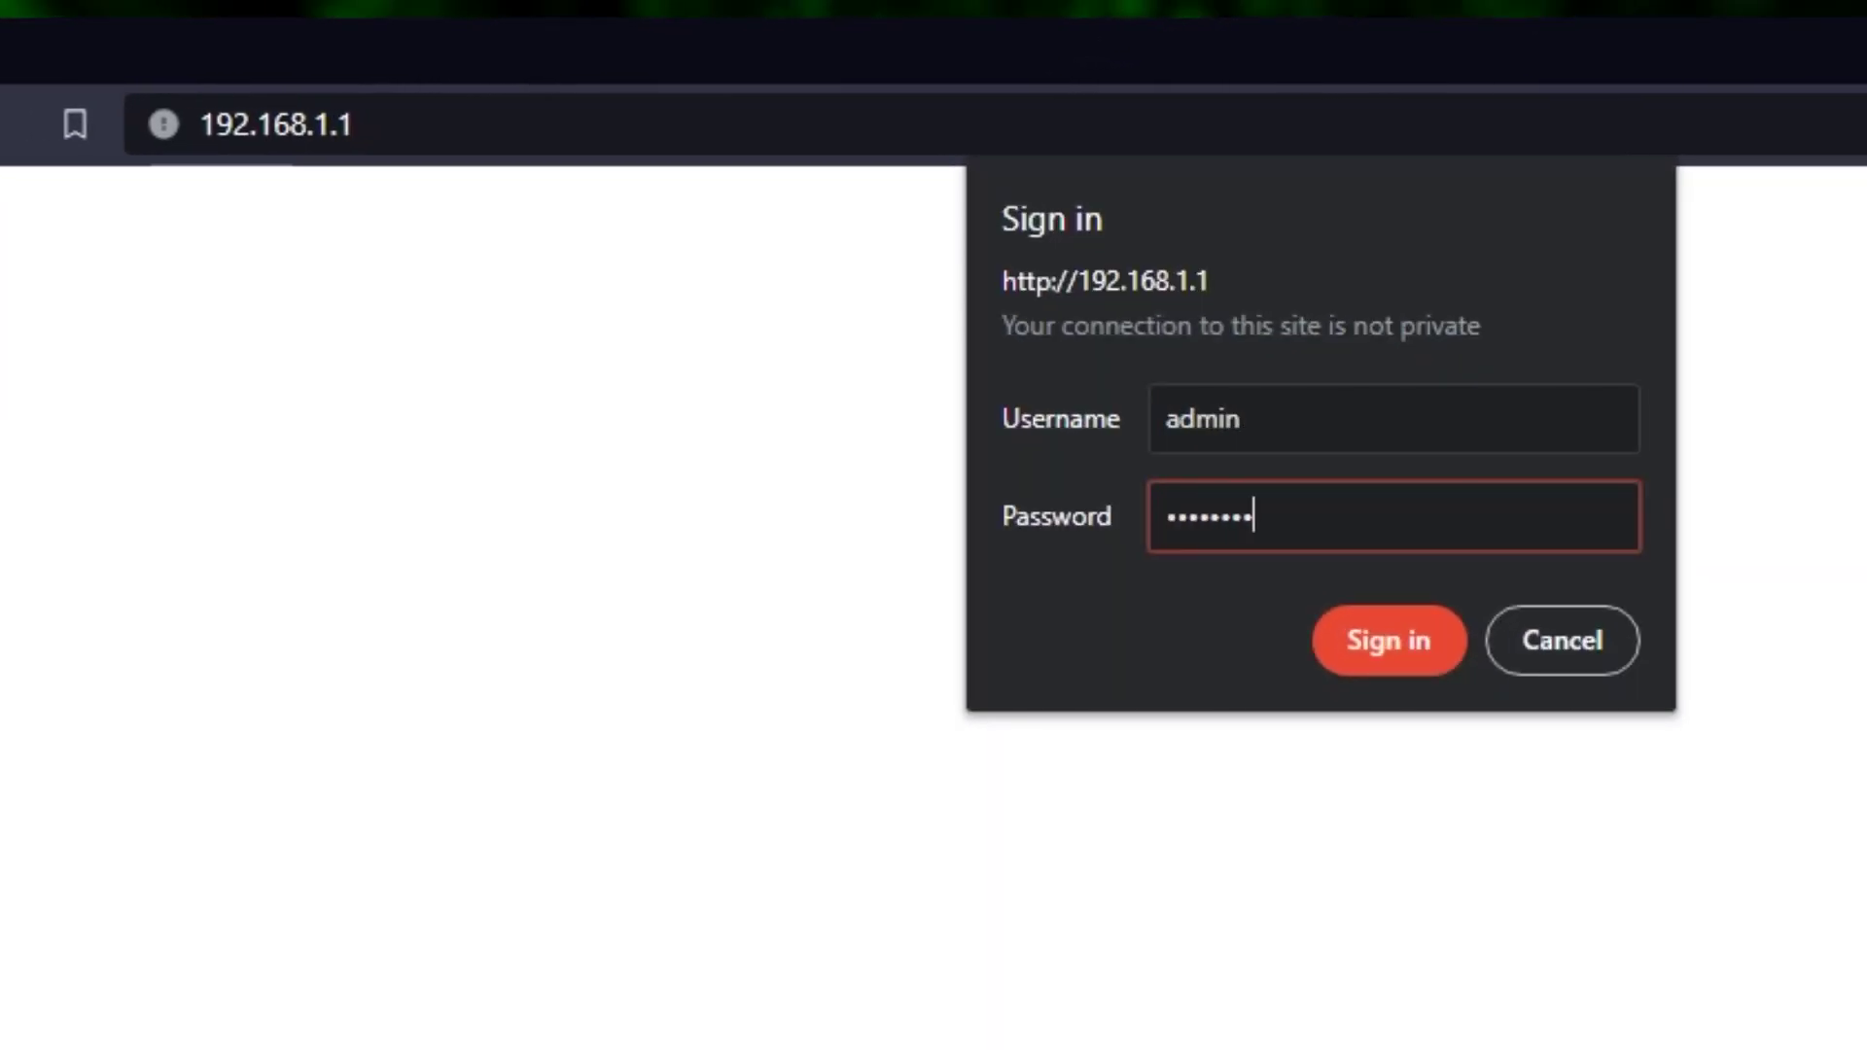
{"action": "type", "text": "**"}
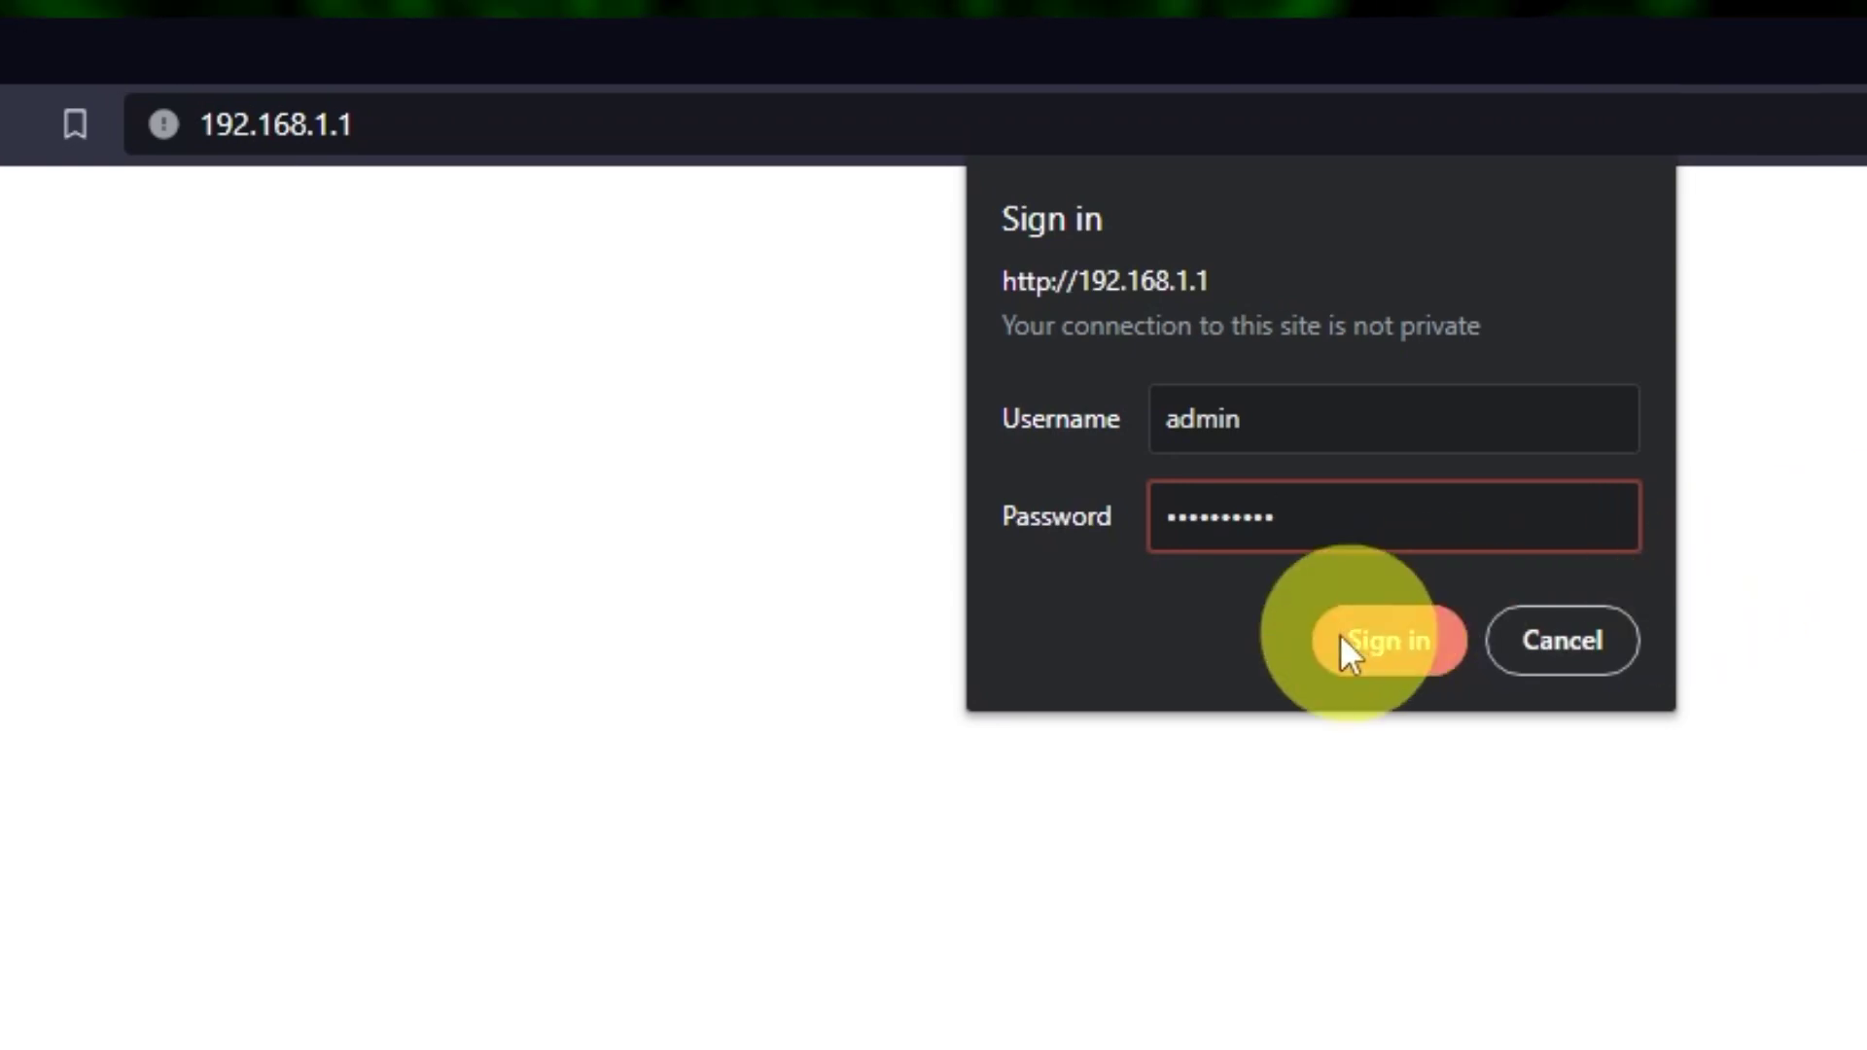
{"action": "left_click", "coordinate": [1370, 648]}
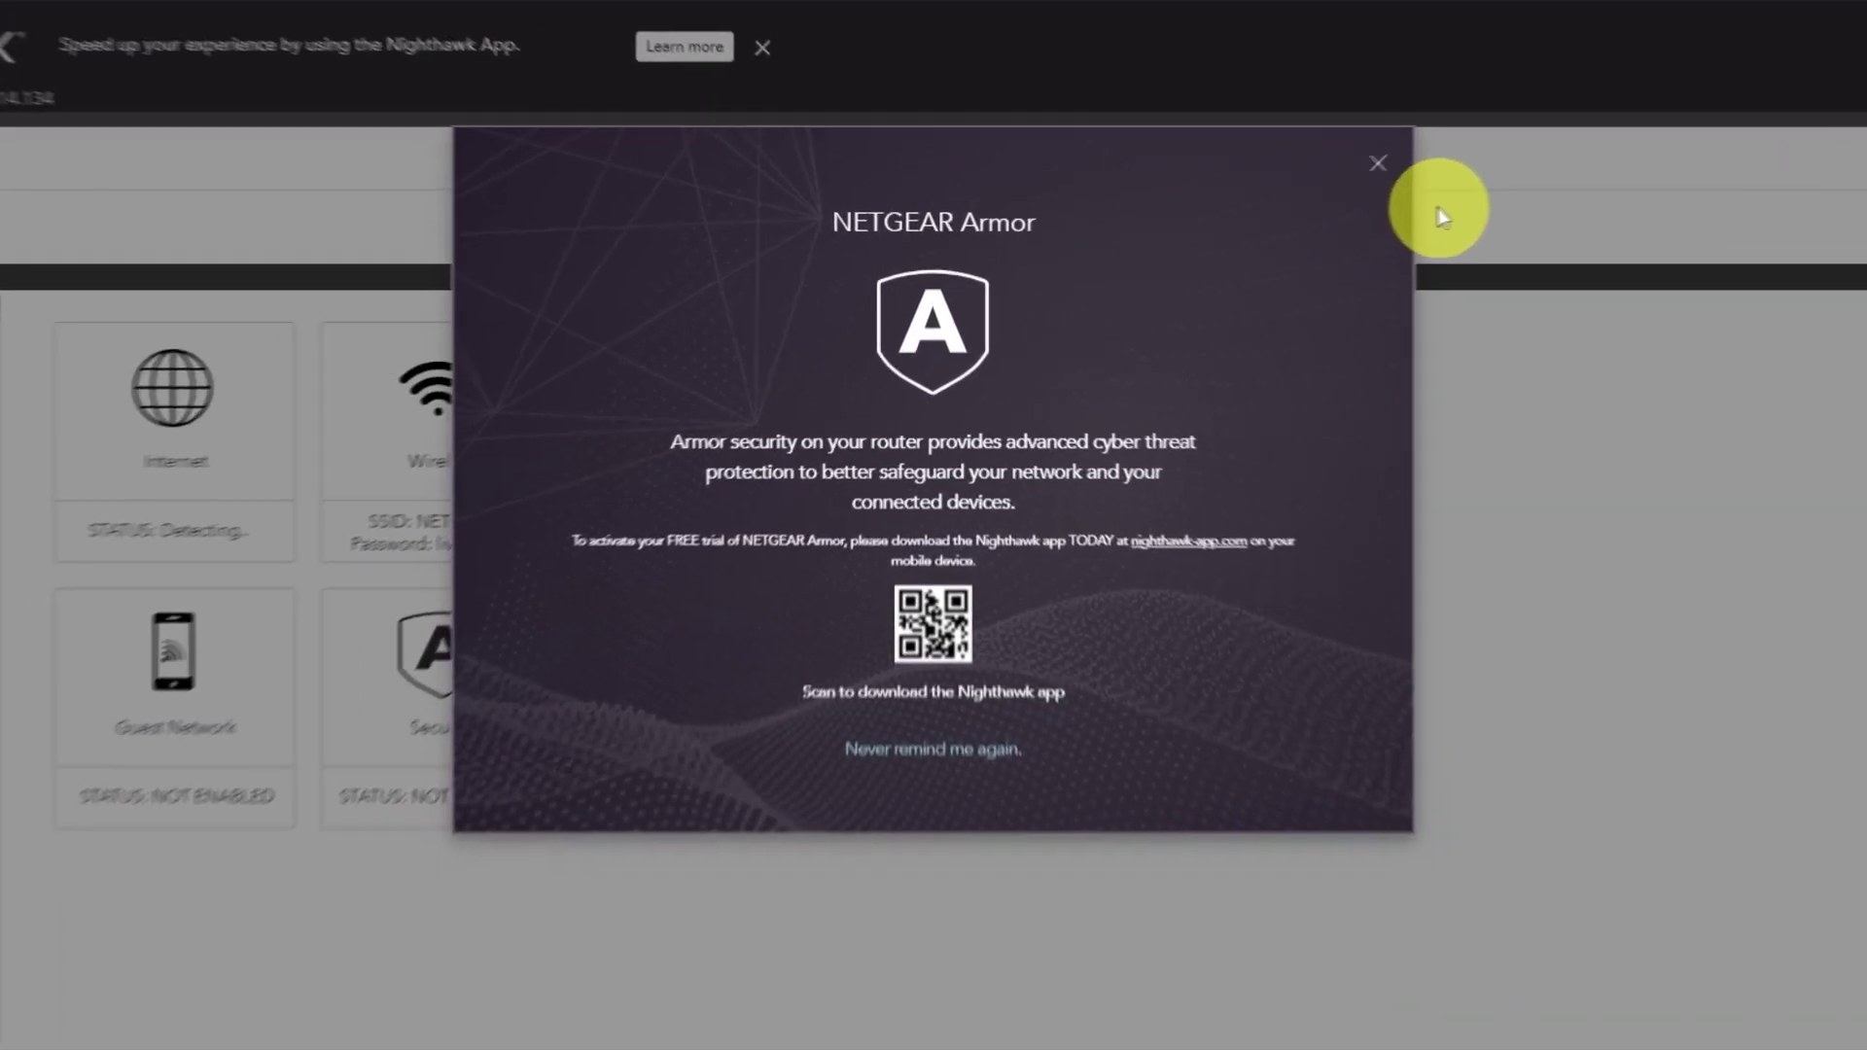
- Close the NETGEAR Armor pop-up to reveal the dashboard showing Internet status GOOD
{"action": "left_click", "coordinate": [1474, 137]}
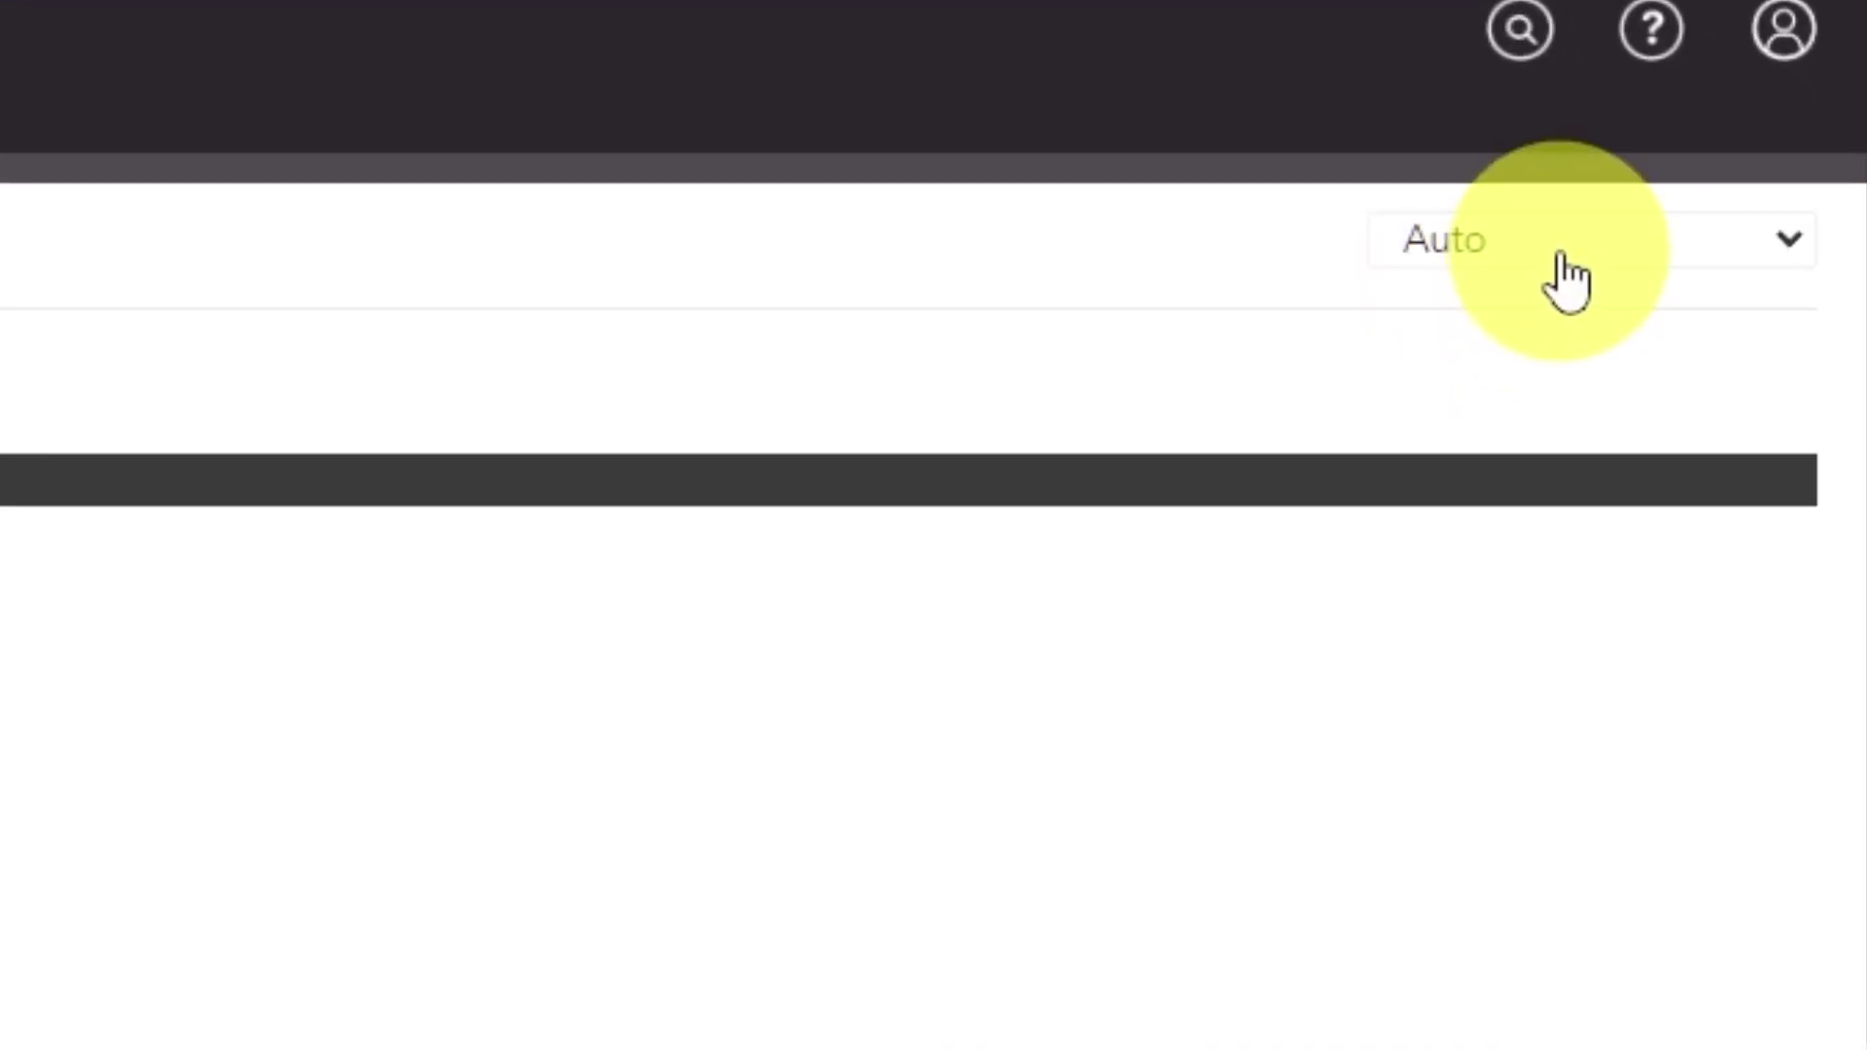
- Leave the interface language on Auto and switch to the ADVANCED Home page
{"action": "left_click", "coordinate": [1562, 261]}
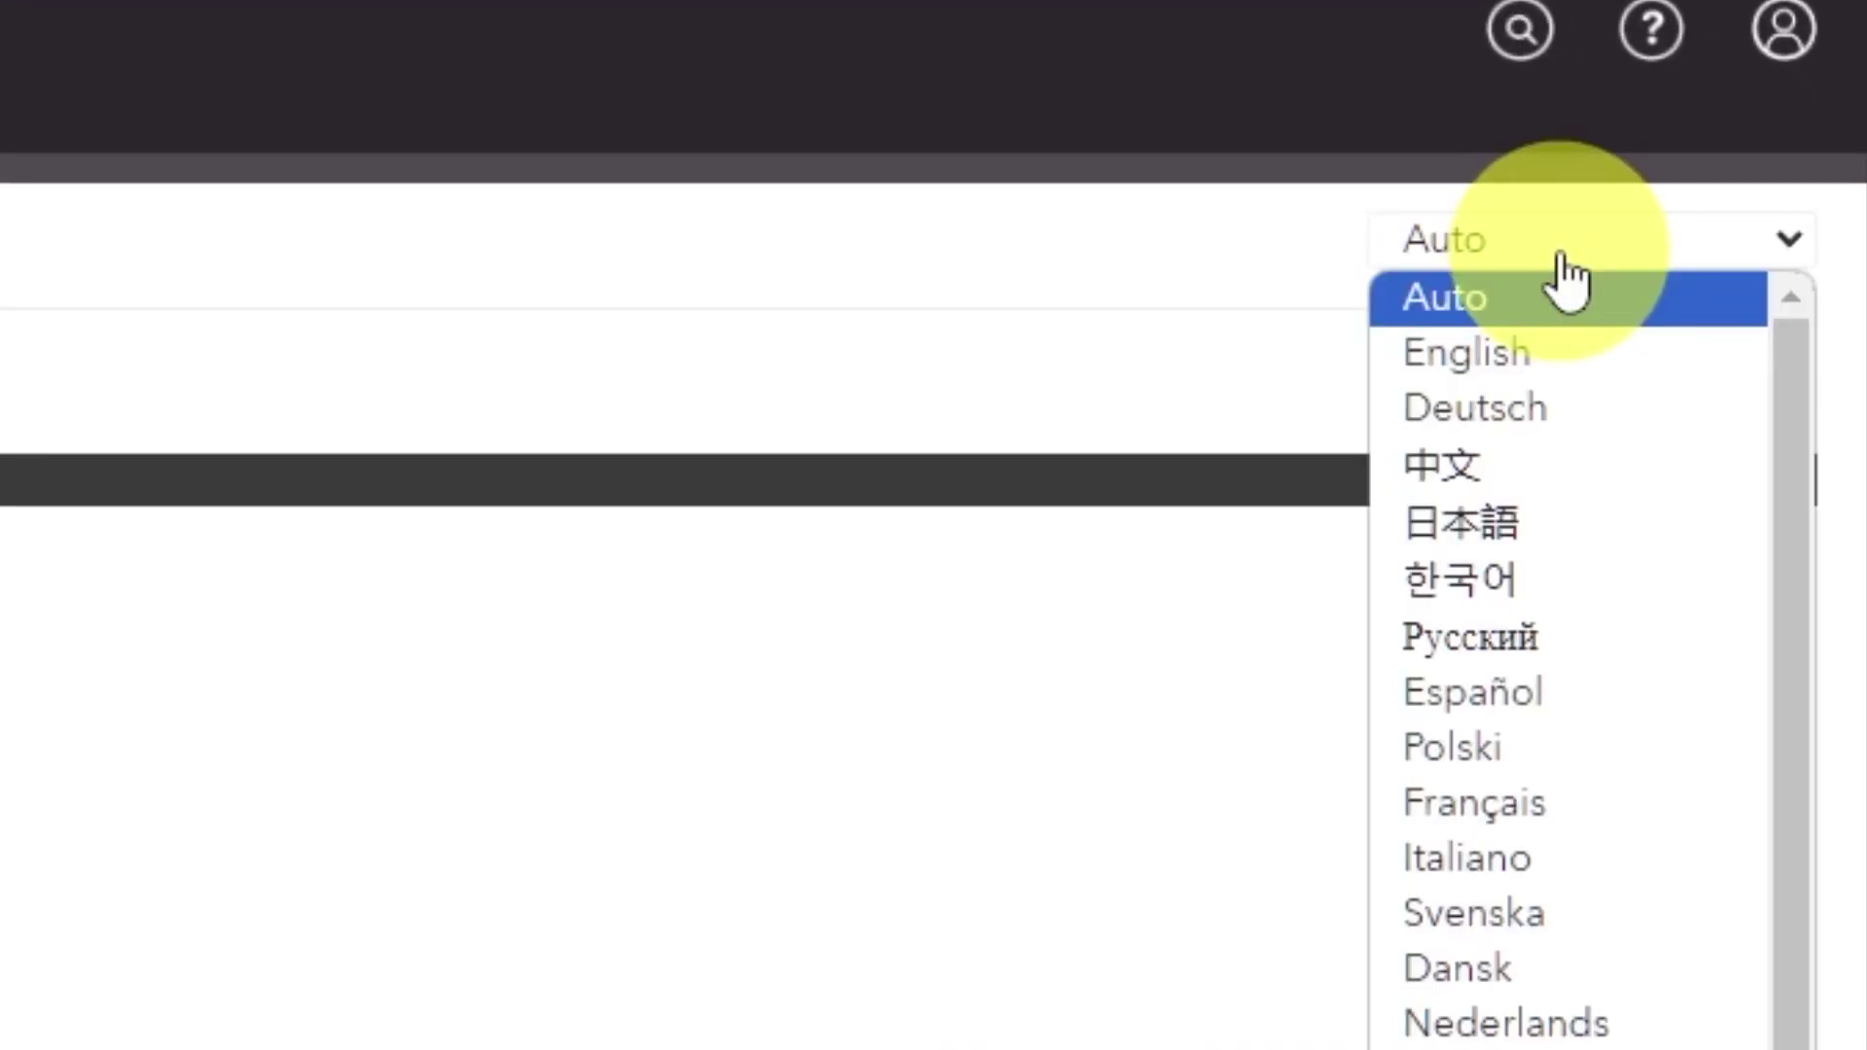
{"action": "scroll", "coordinate": [1581, 696], "scroll_direction": "down", "scroll_amount": 2}
{"action": "scroll", "coordinate": [1555, 893], "scroll_direction": "up", "scroll_amount": 2}
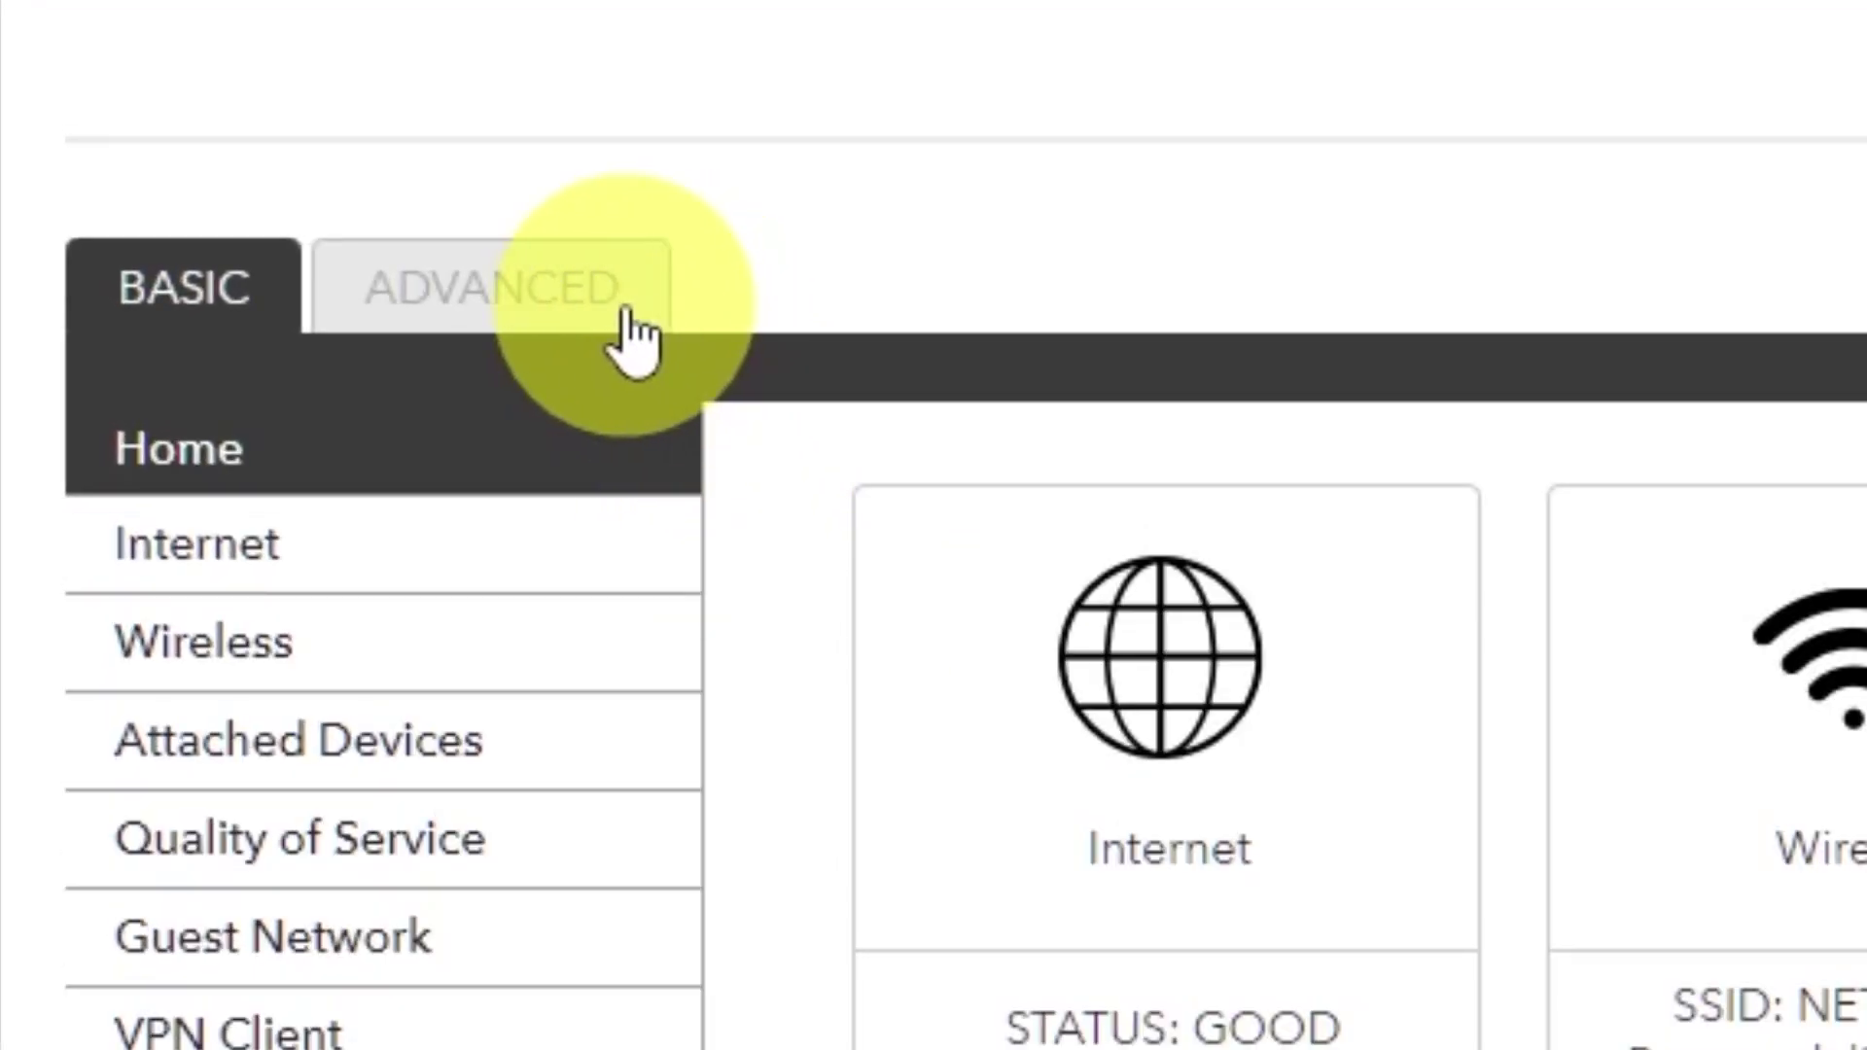
{"action": "left_click", "coordinate": [623, 313]}
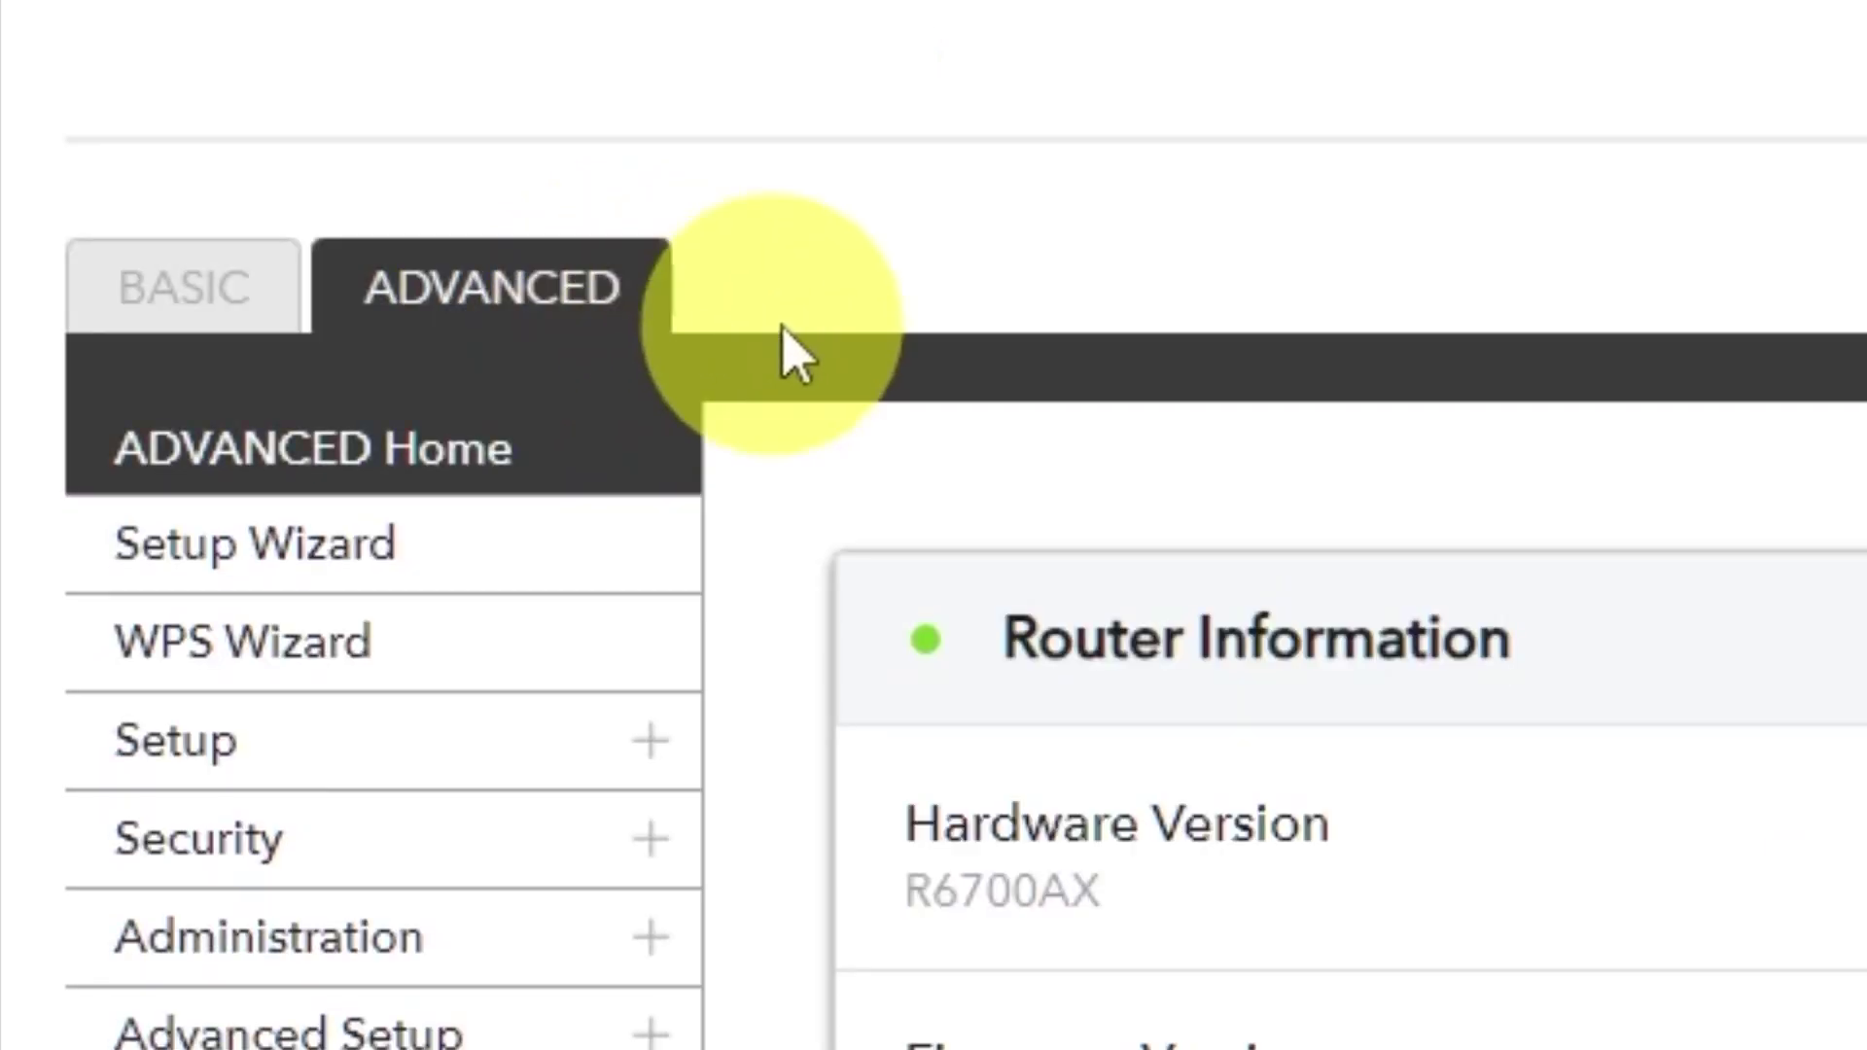
- Run the Setup Wizard in manual mode and switch DNS from the 193.41.60.x servers to Get Automatically from ISP
{"action": "left_click", "coordinate": [515, 575]}
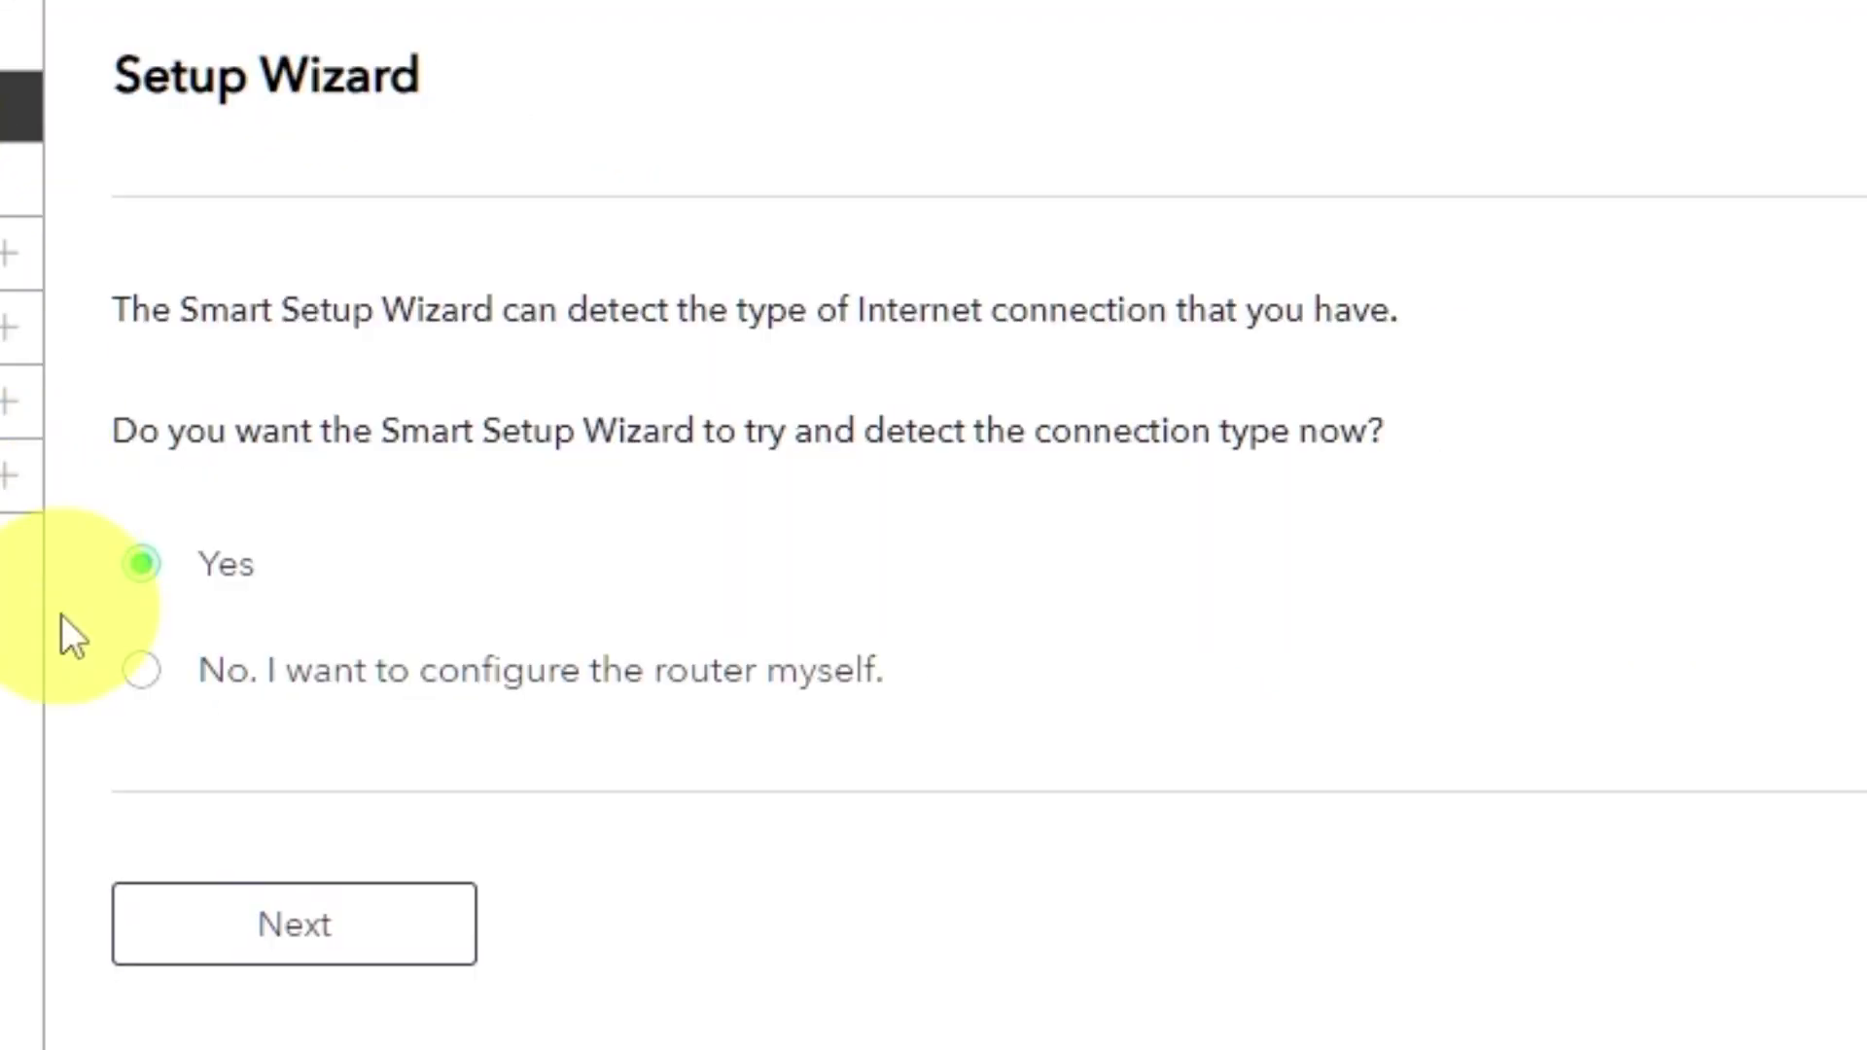
{"action": "left_click", "coordinate": [144, 681]}
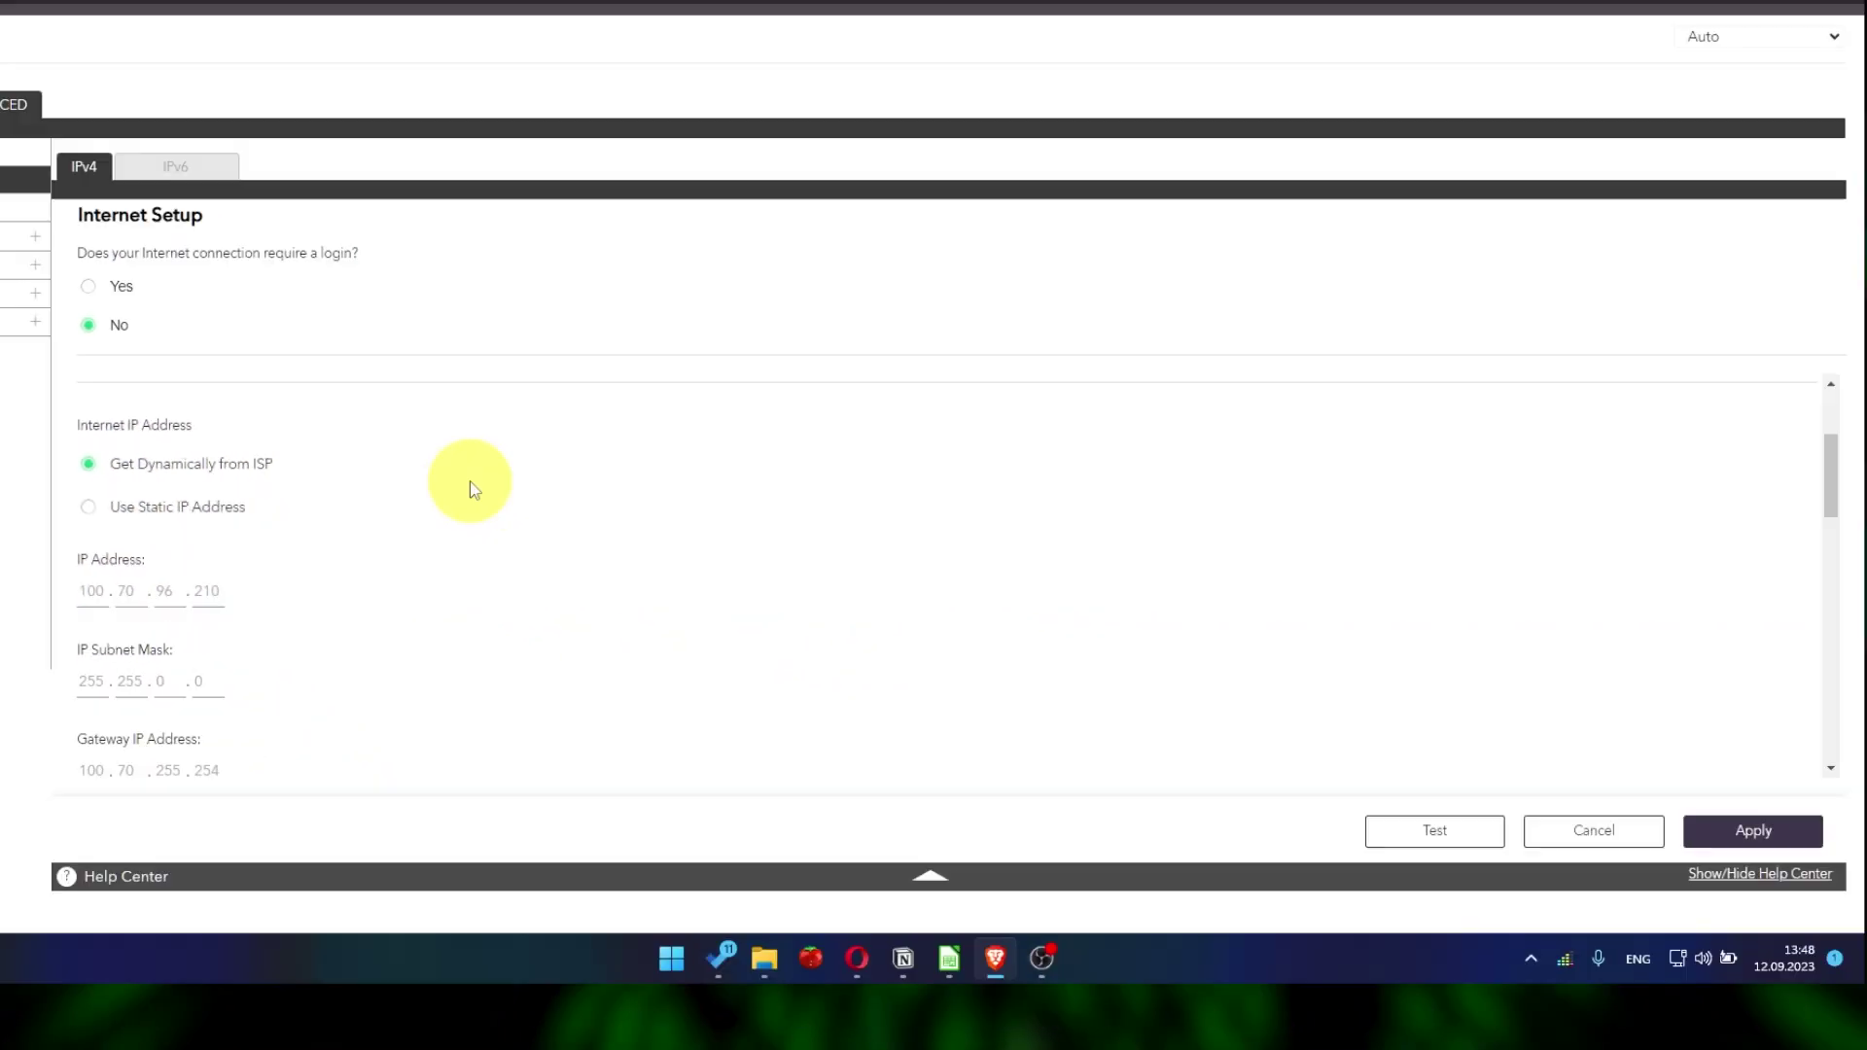
{"action": "scroll", "coordinate": [474, 489], "scroll_direction": "down", "scroll_amount": 3}
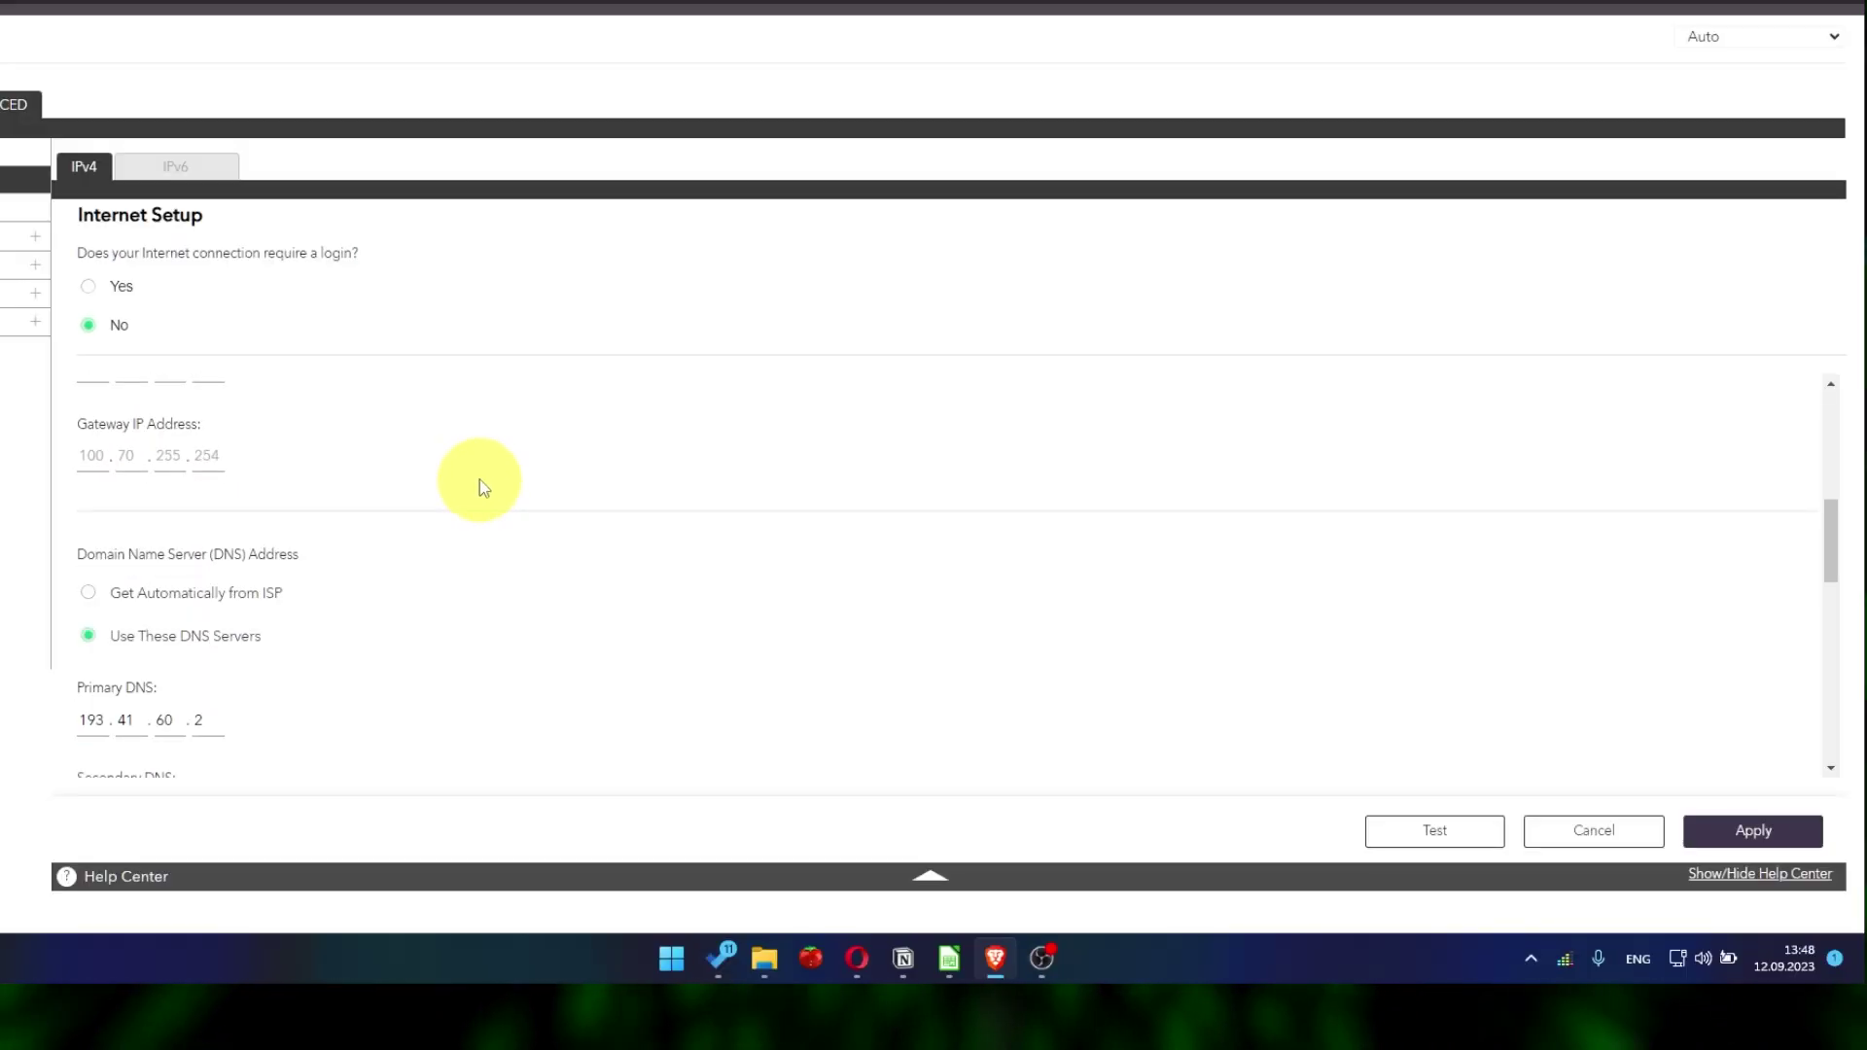
{"action": "scroll", "coordinate": [480, 486], "scroll_direction": "down", "scroll_amount": 1}
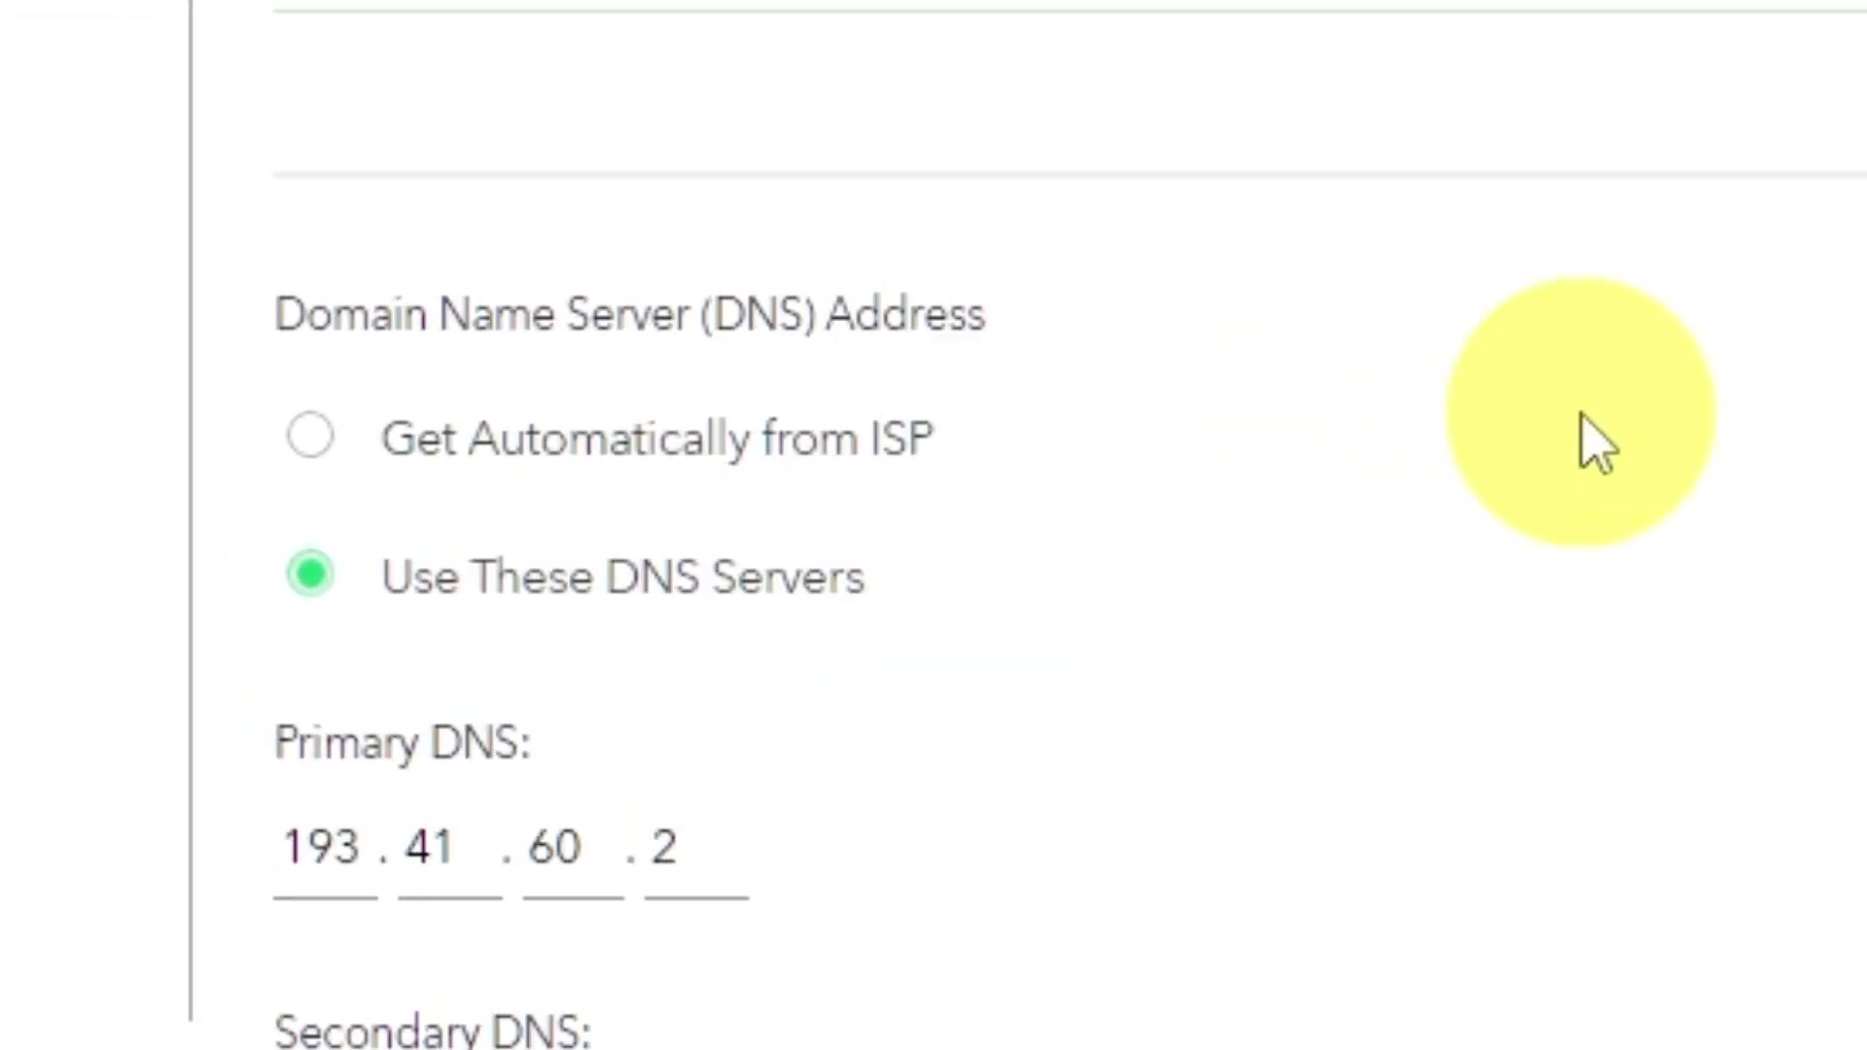
{"action": "left_click", "coordinate": [309, 437]}
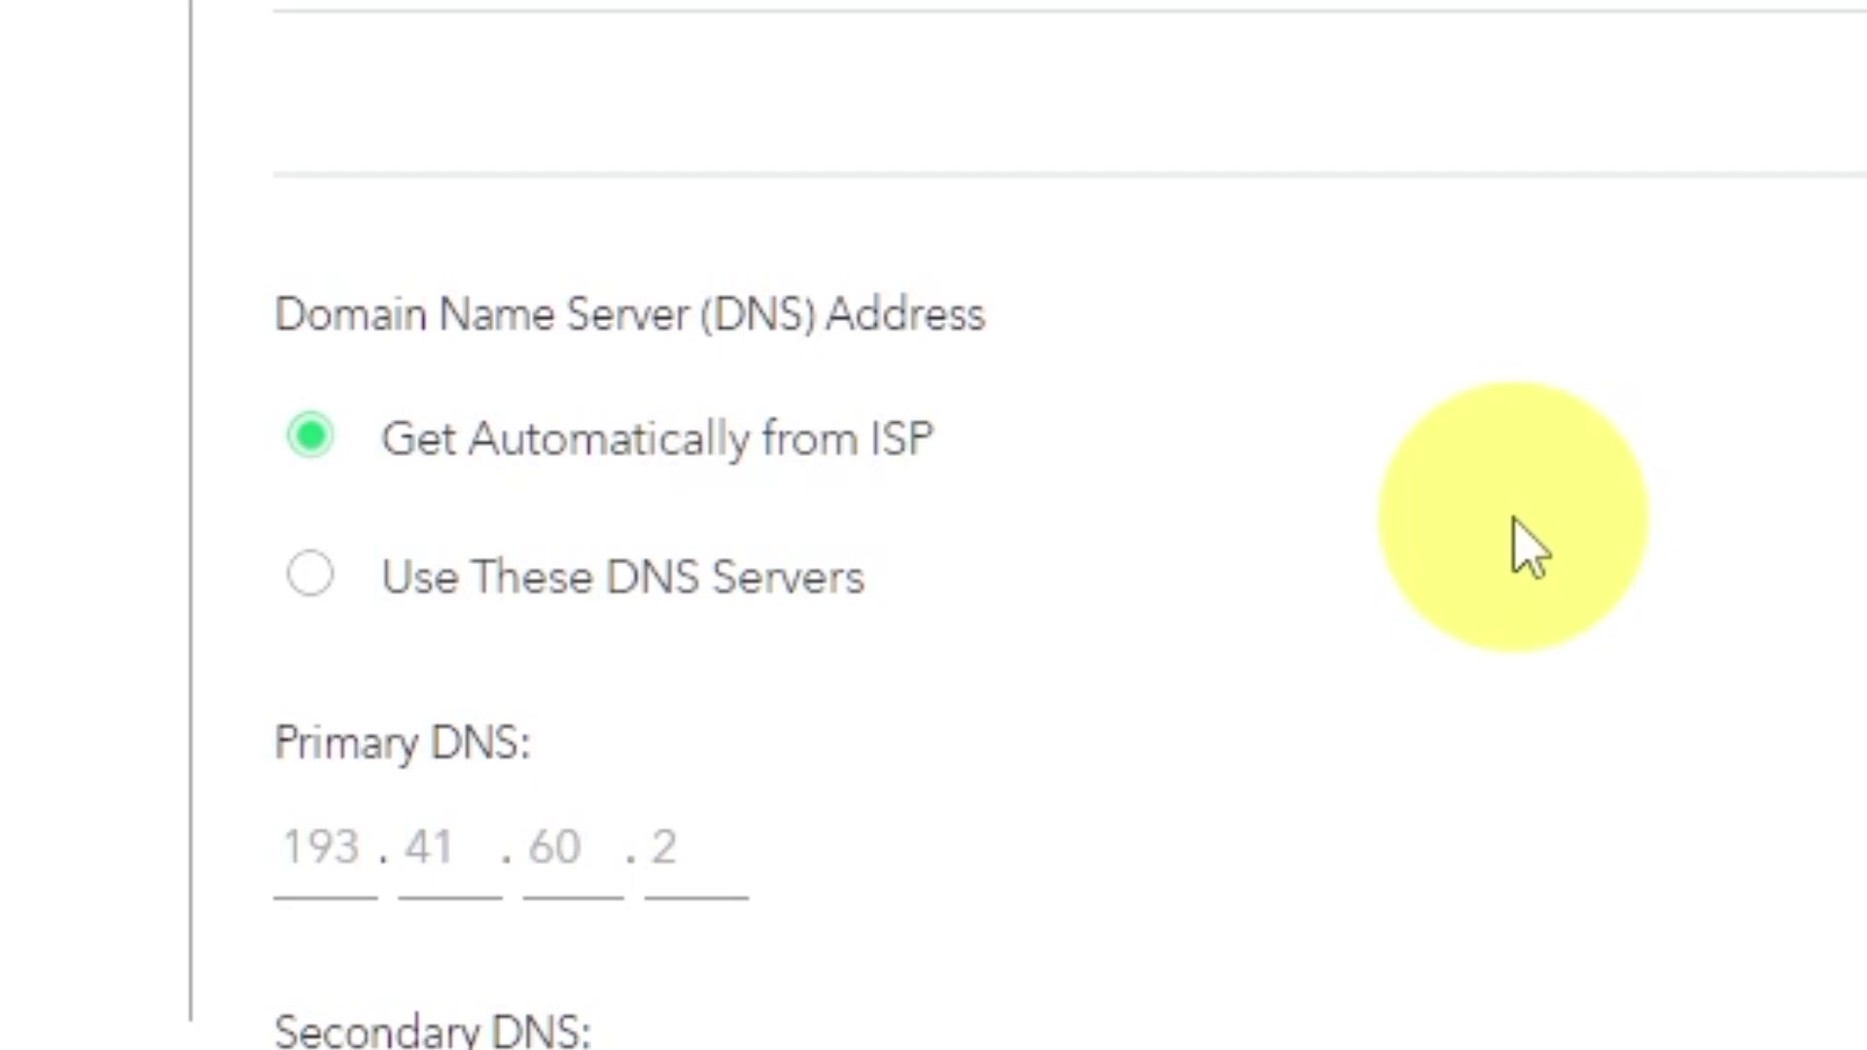
{"action": "scroll", "coordinate": [1529, 549], "scroll_direction": "down", "scroll_amount": 3}
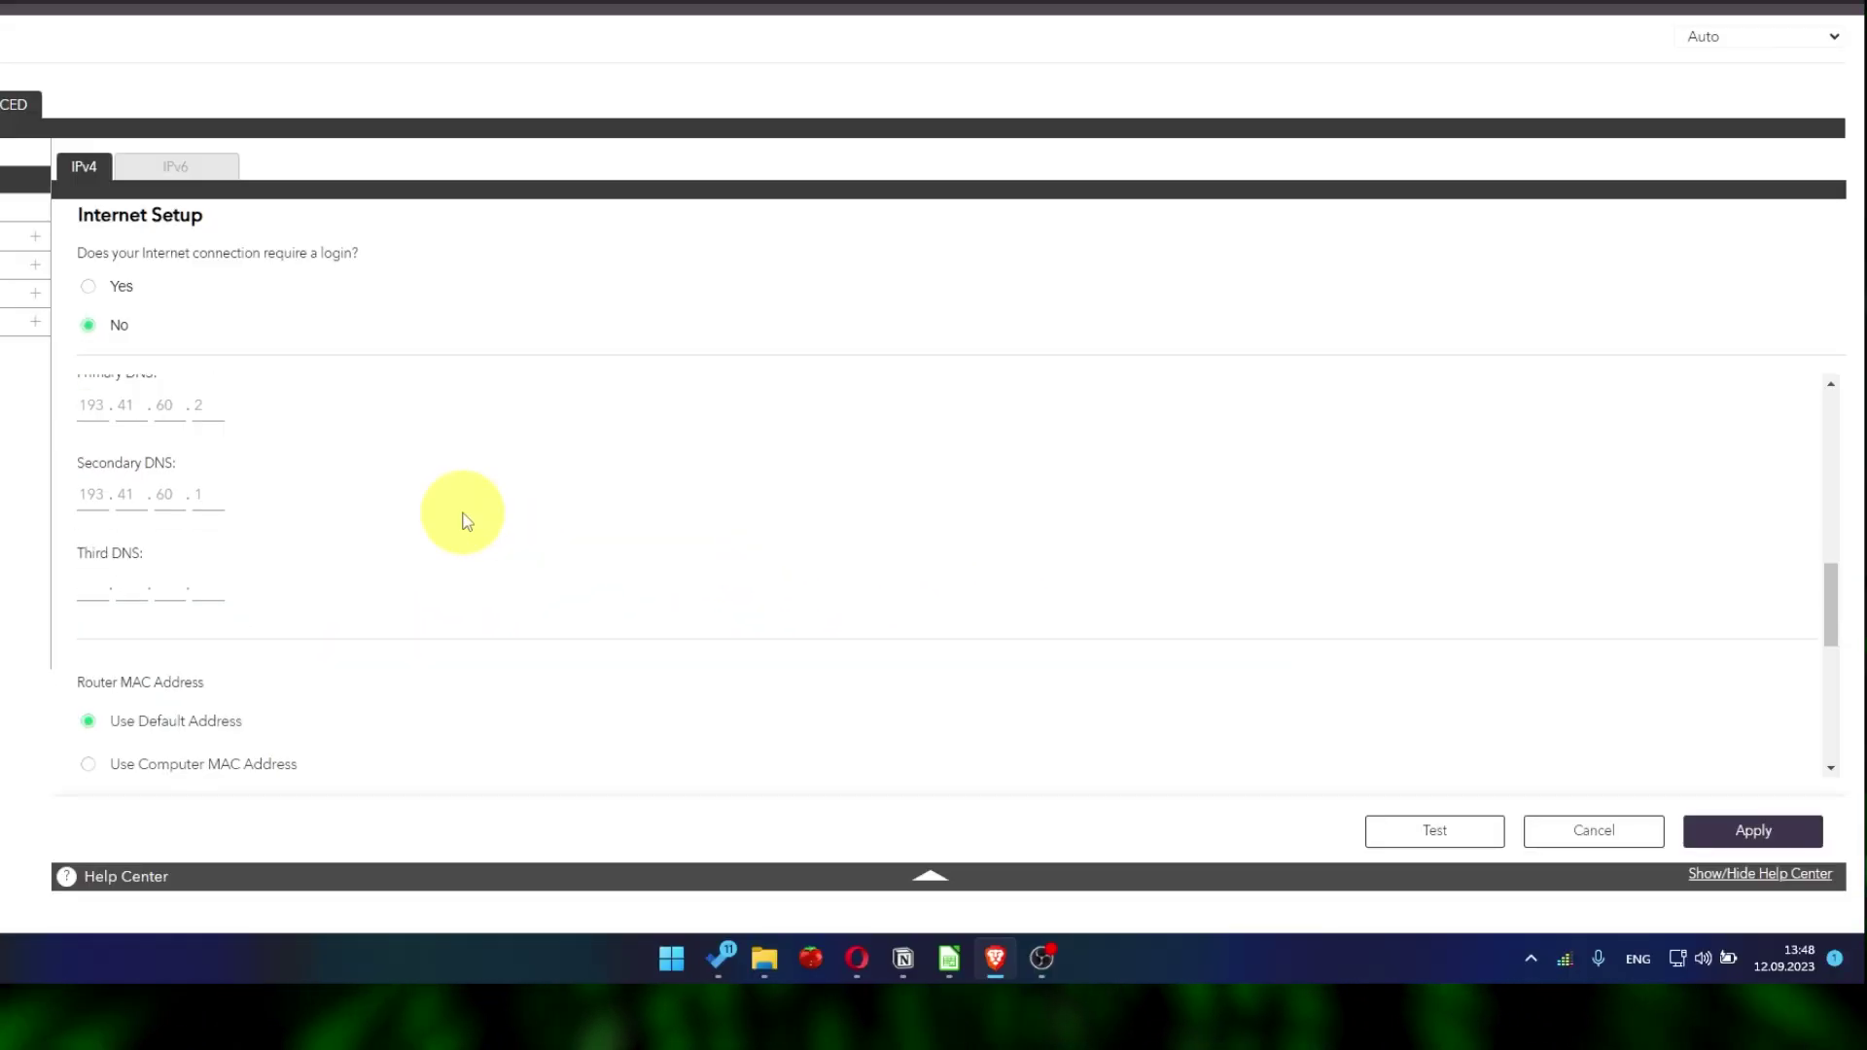
{"action": "scroll", "coordinate": [464, 520], "scroll_direction": "down", "scroll_amount": 2}
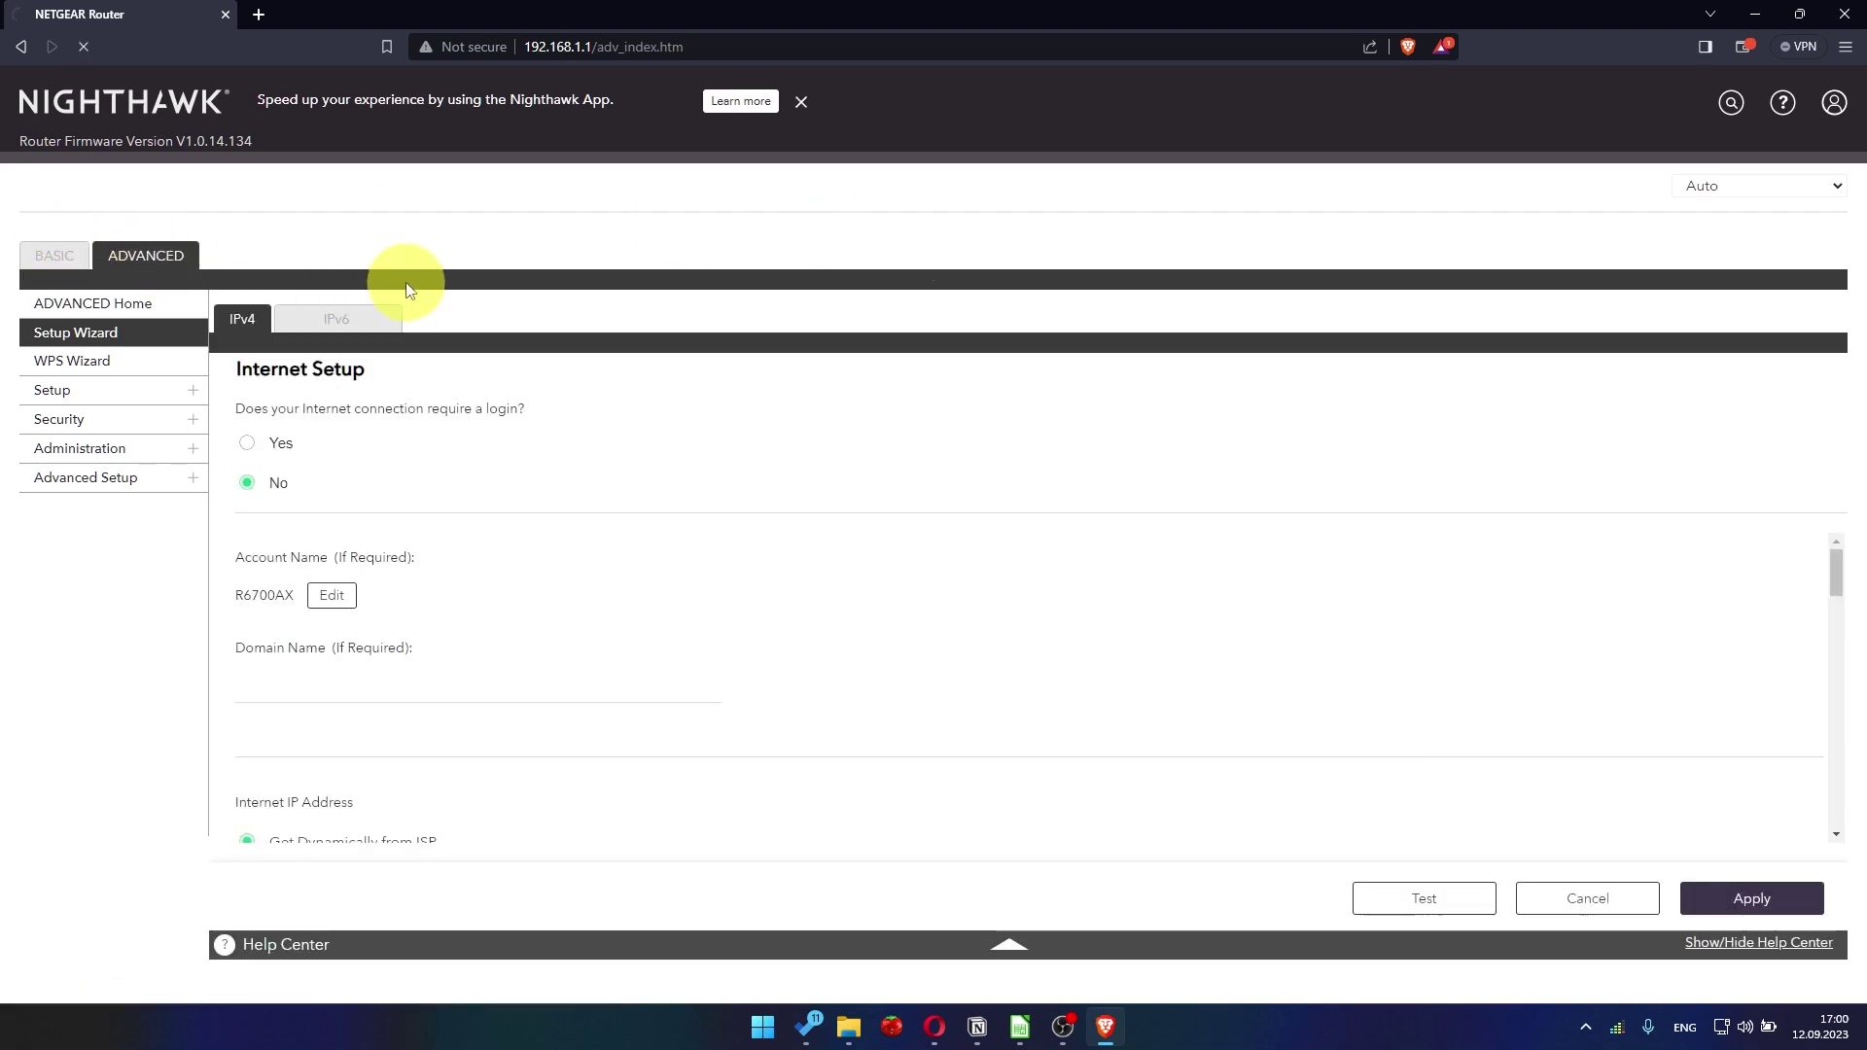
- Sign back in to the router with the admin username and password
{"action": "type", "text": "admi"}
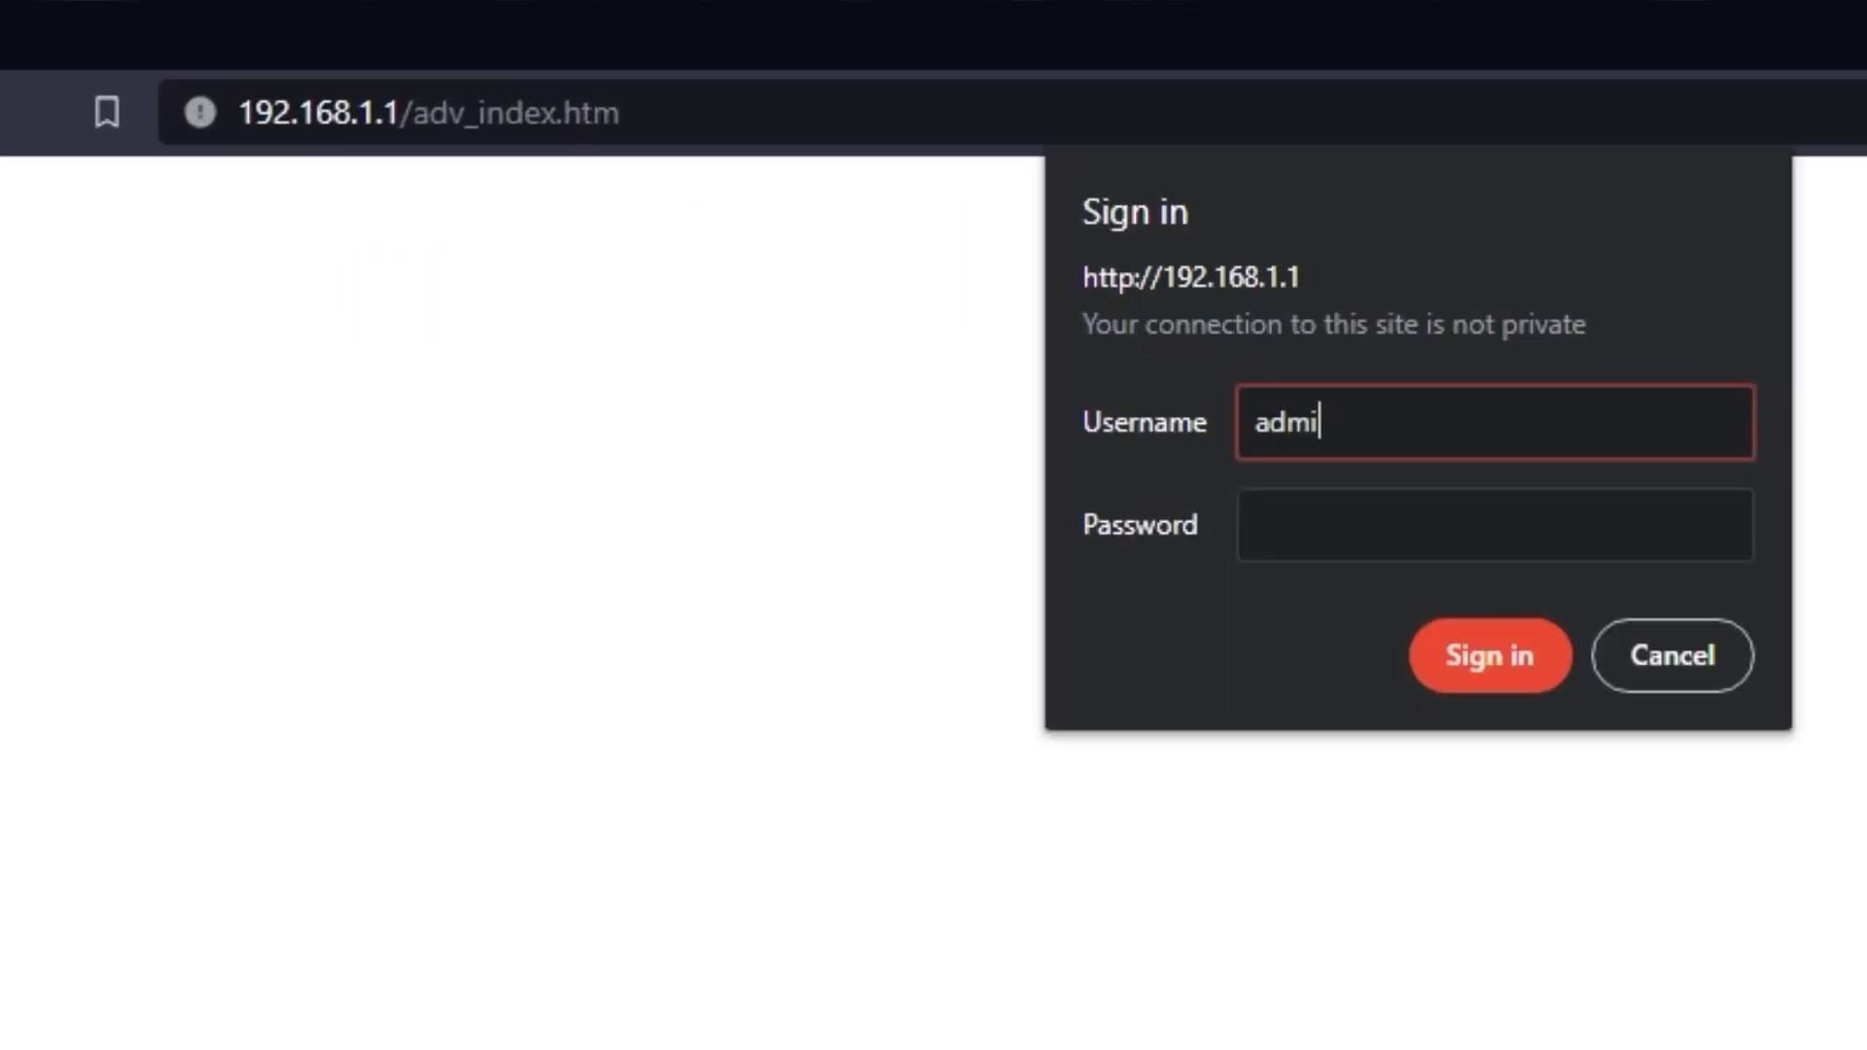
{"action": "type", "text": "n"}
{"action": "left_click", "coordinate": [1654, 533]}
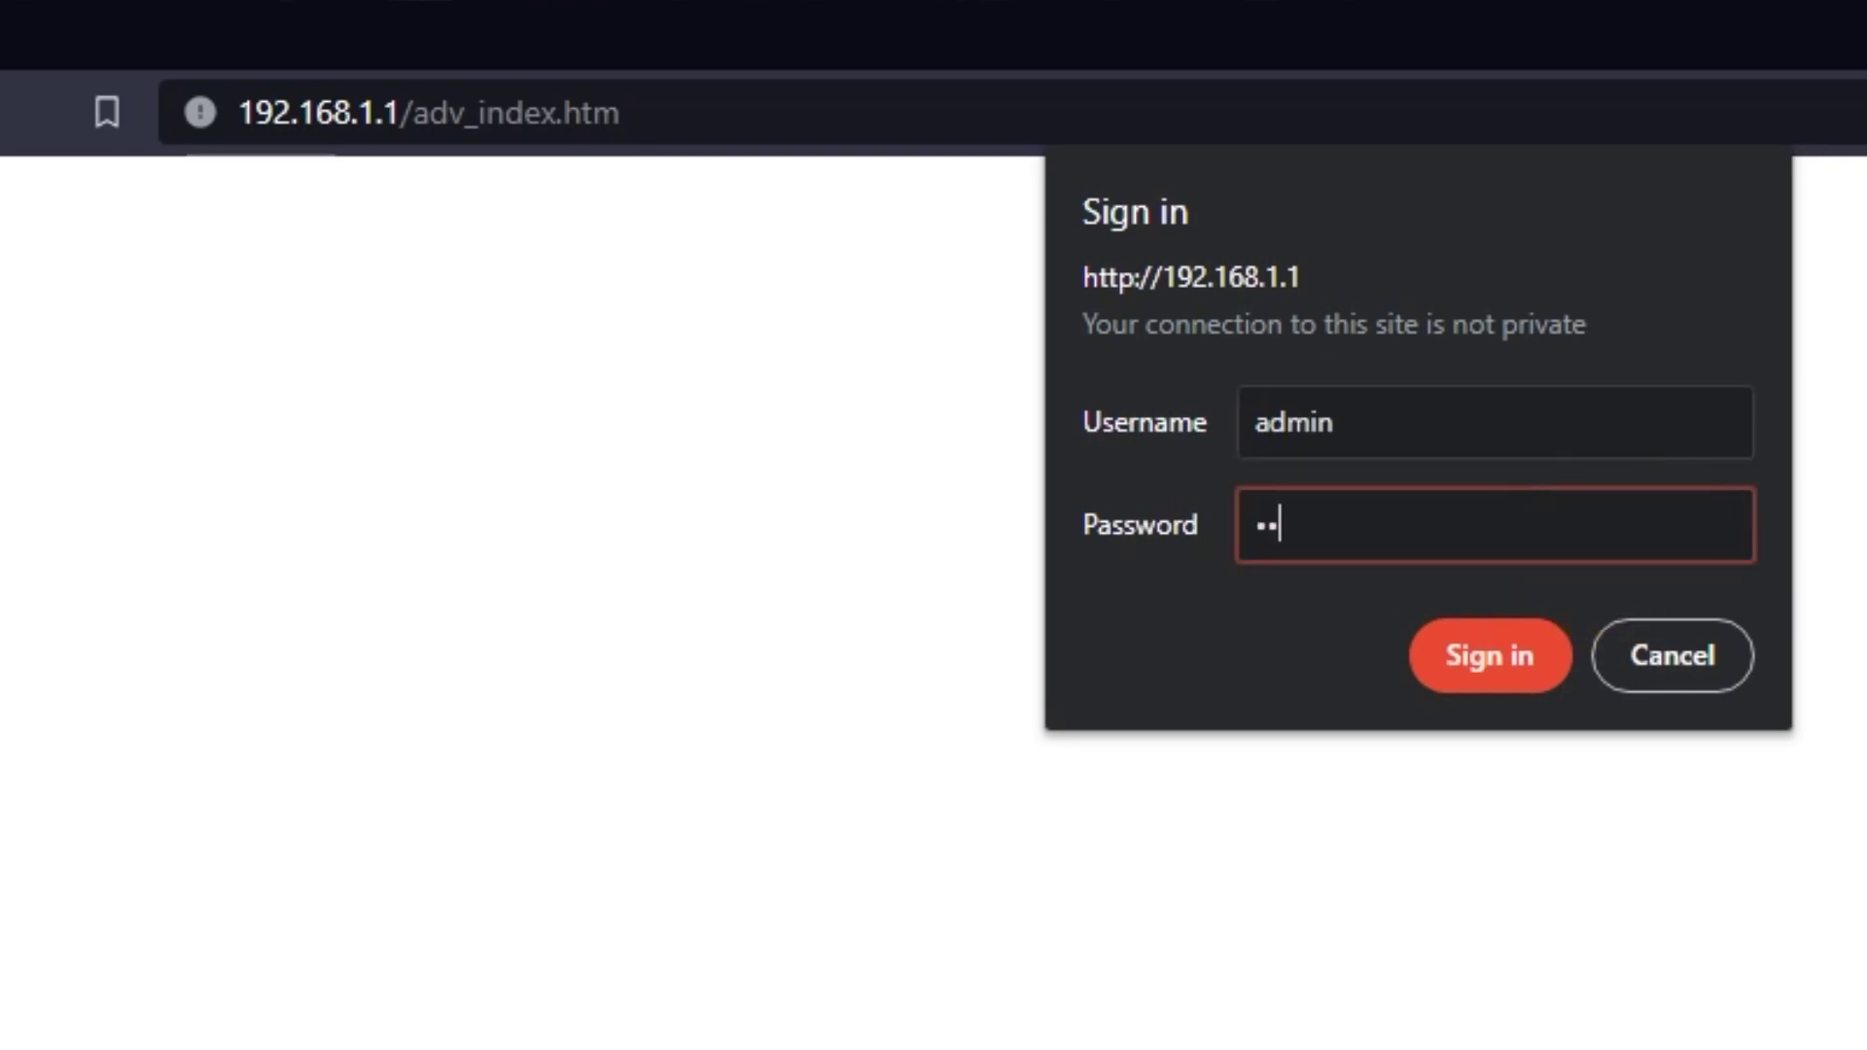
{"action": "key", "text": "Return"}
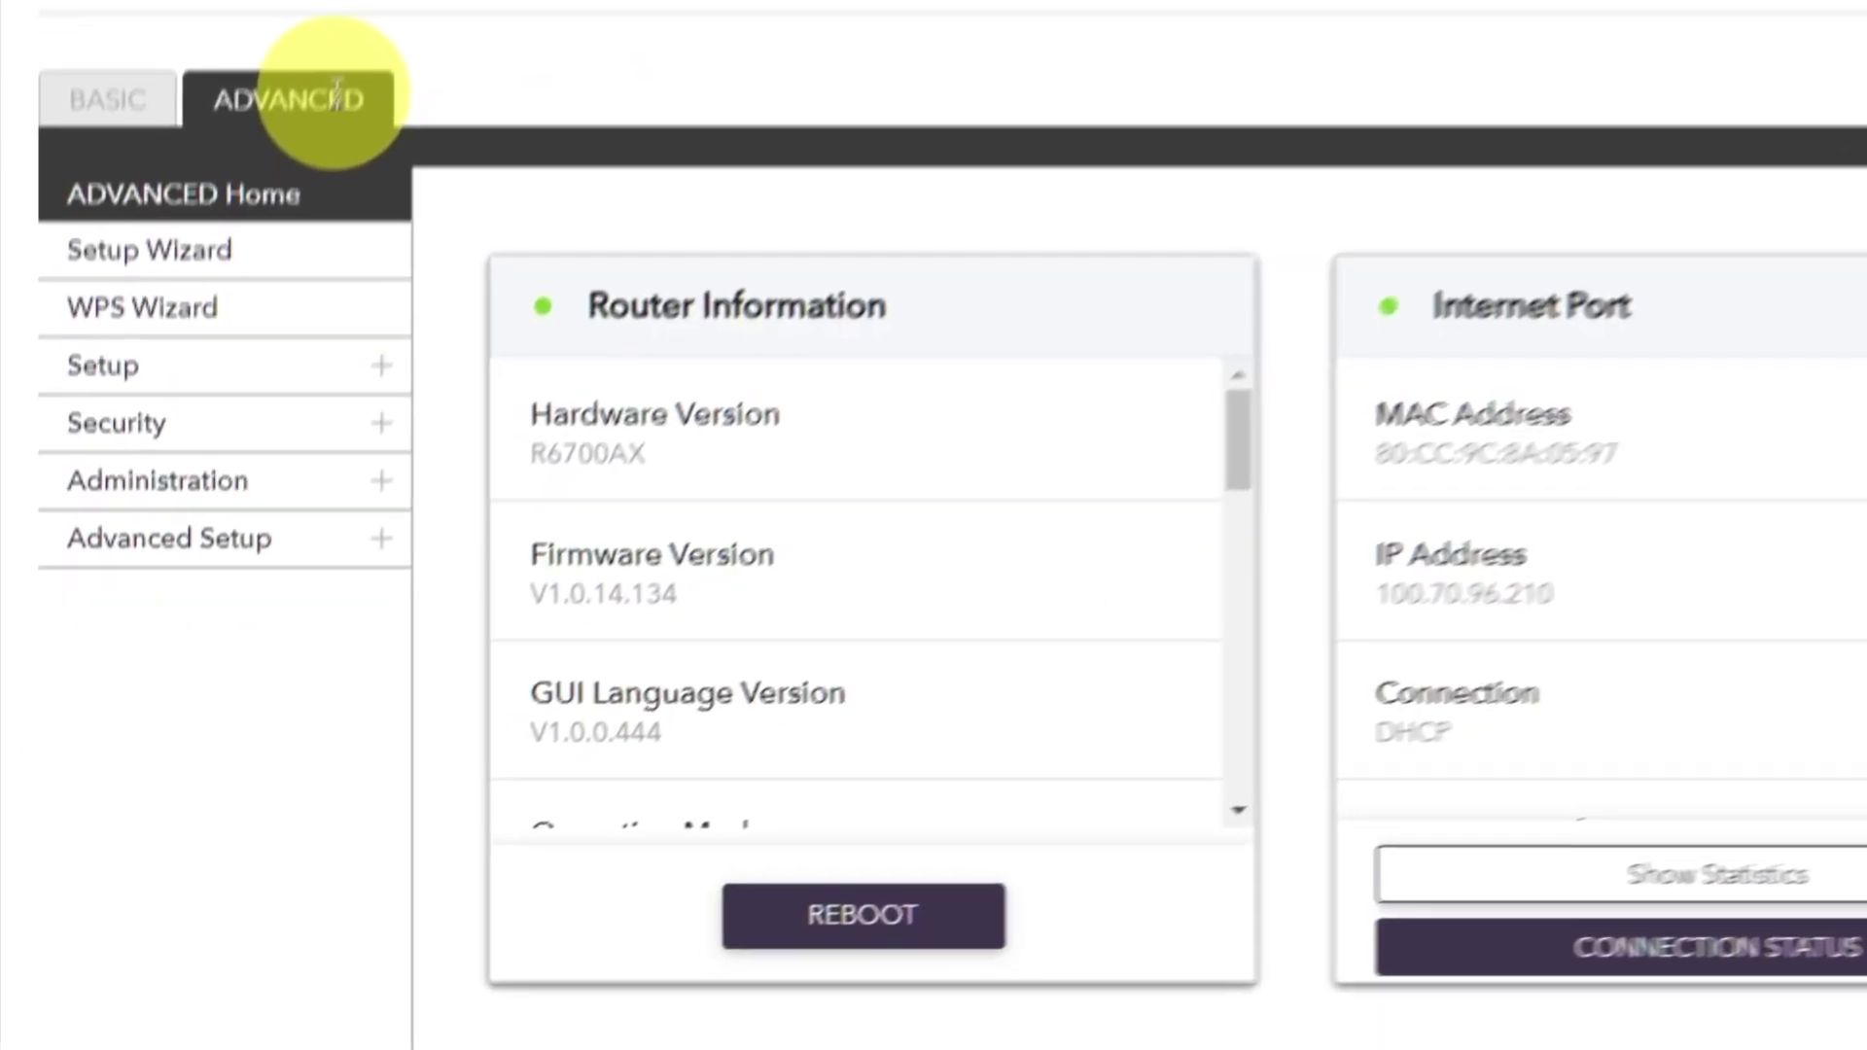
- Reboot the router from the ADVANCED Home dashboard and confirm with Yes
{"action": "left_click", "coordinate": [241, 443]}
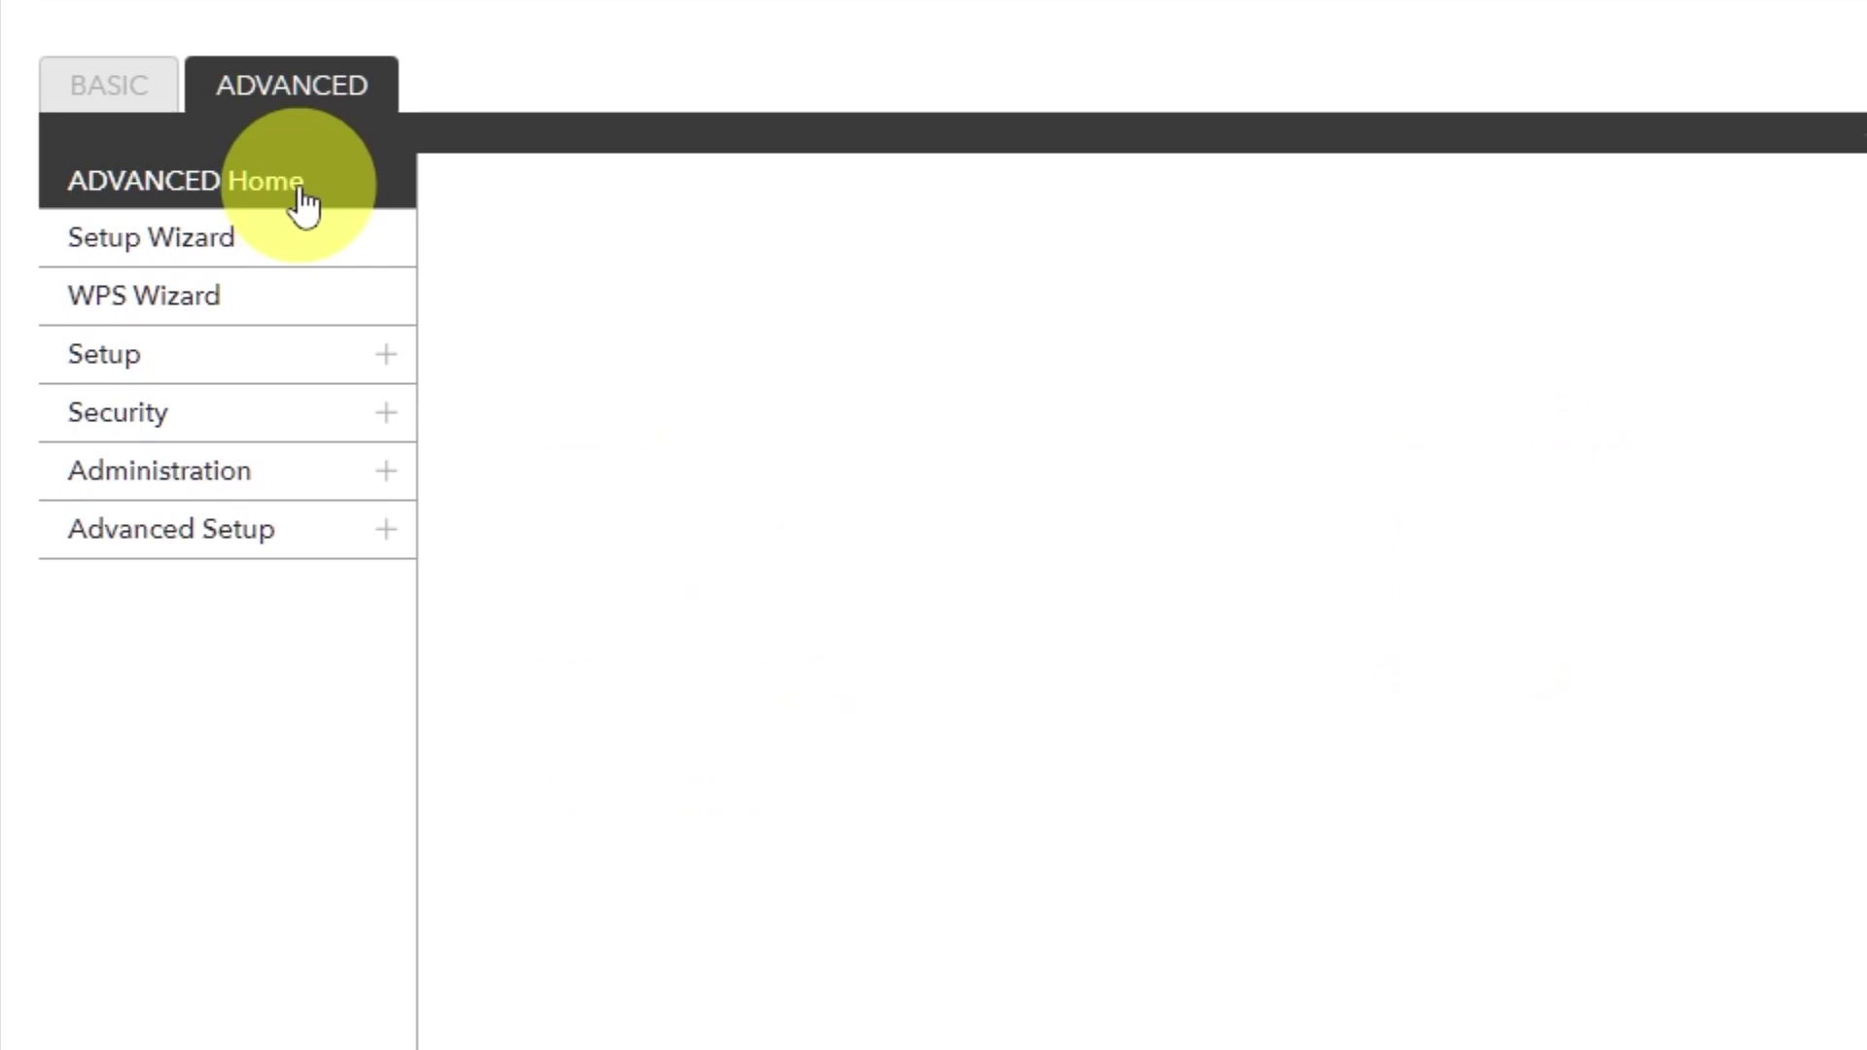
{"action": "left_click", "coordinate": [844, 911]}
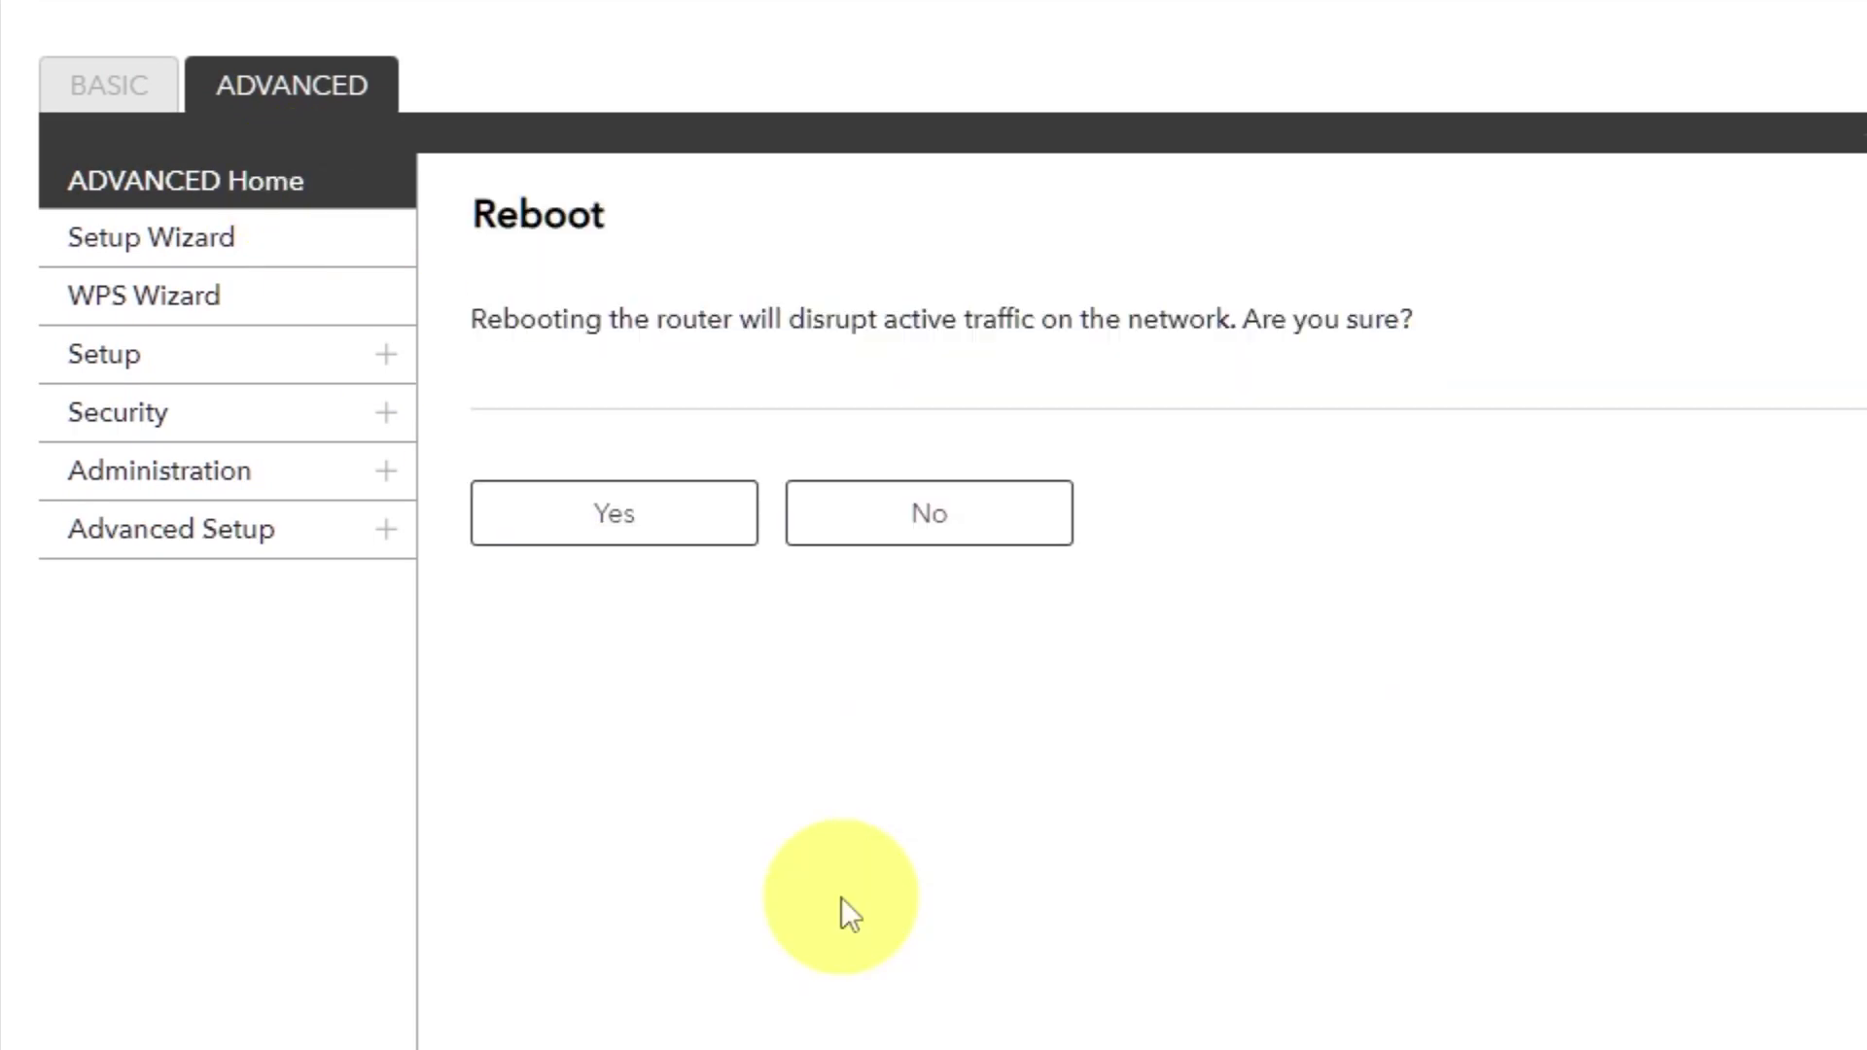
{"action": "left_click", "coordinate": [616, 527]}
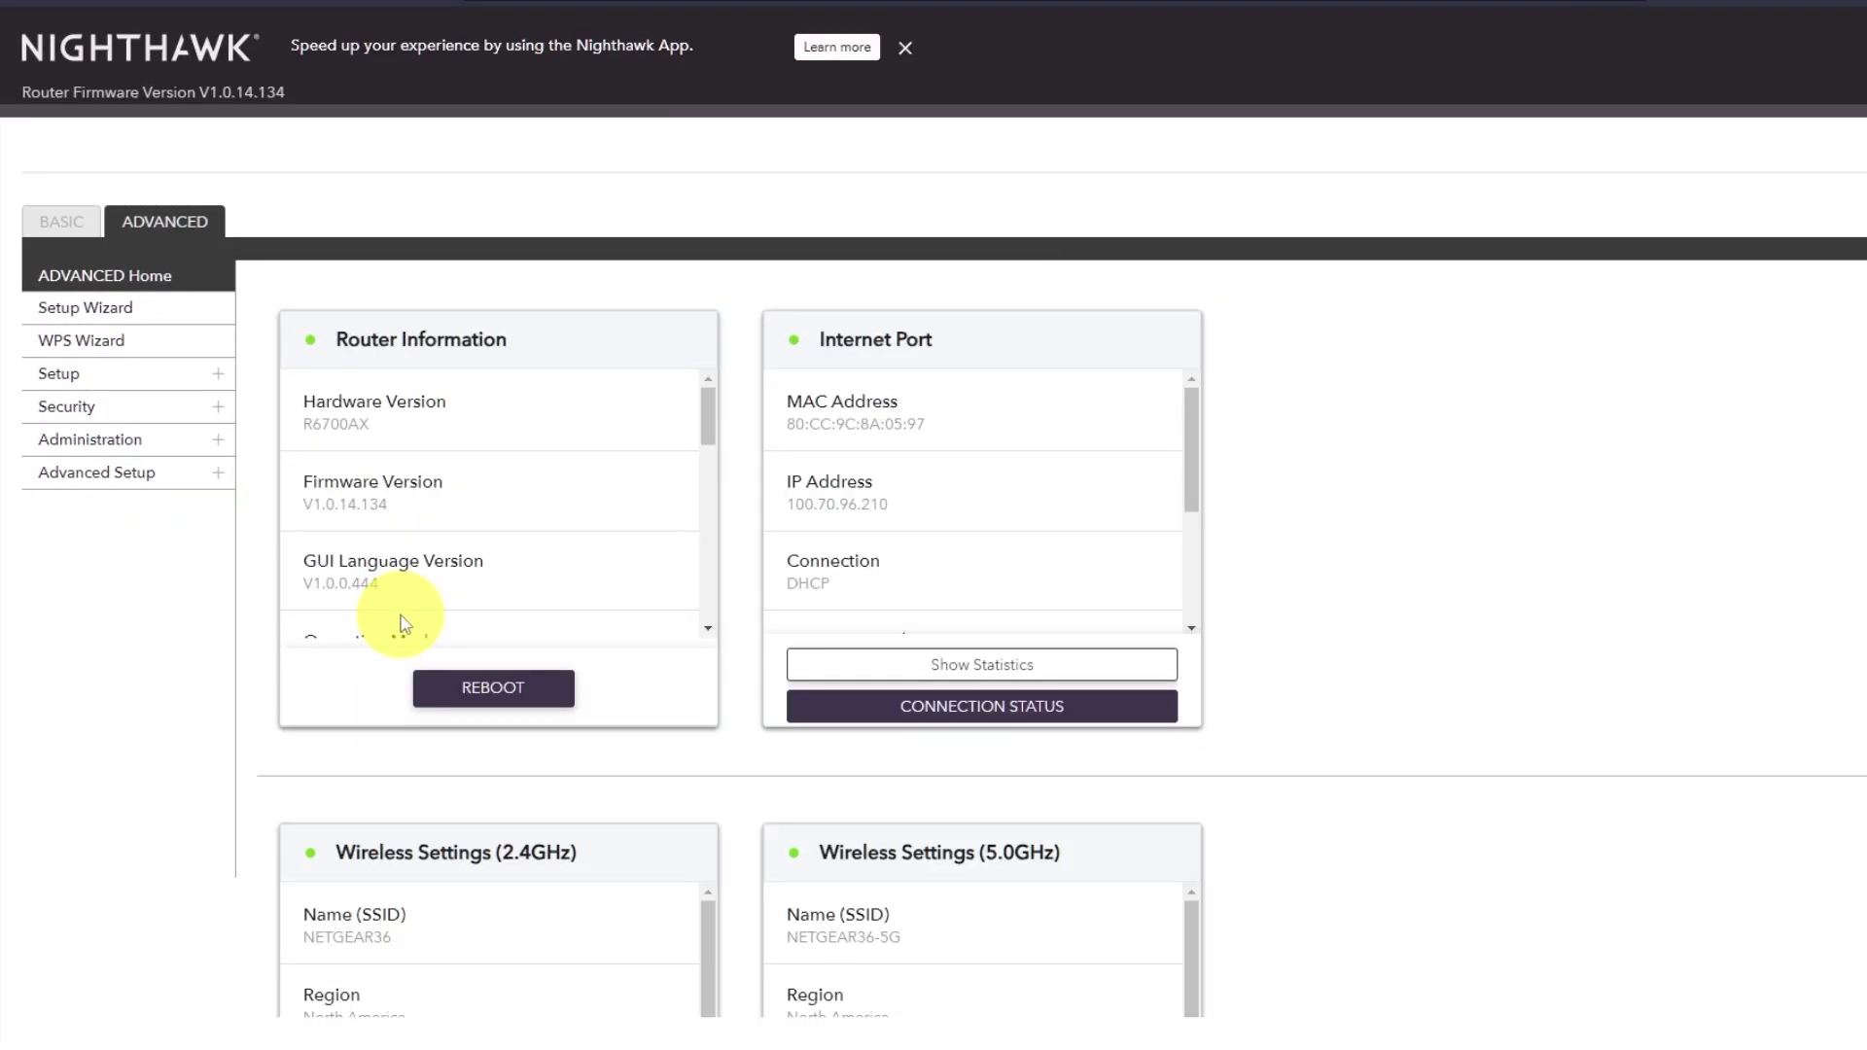
{"action": "left_click", "coordinate": [257, 16]}
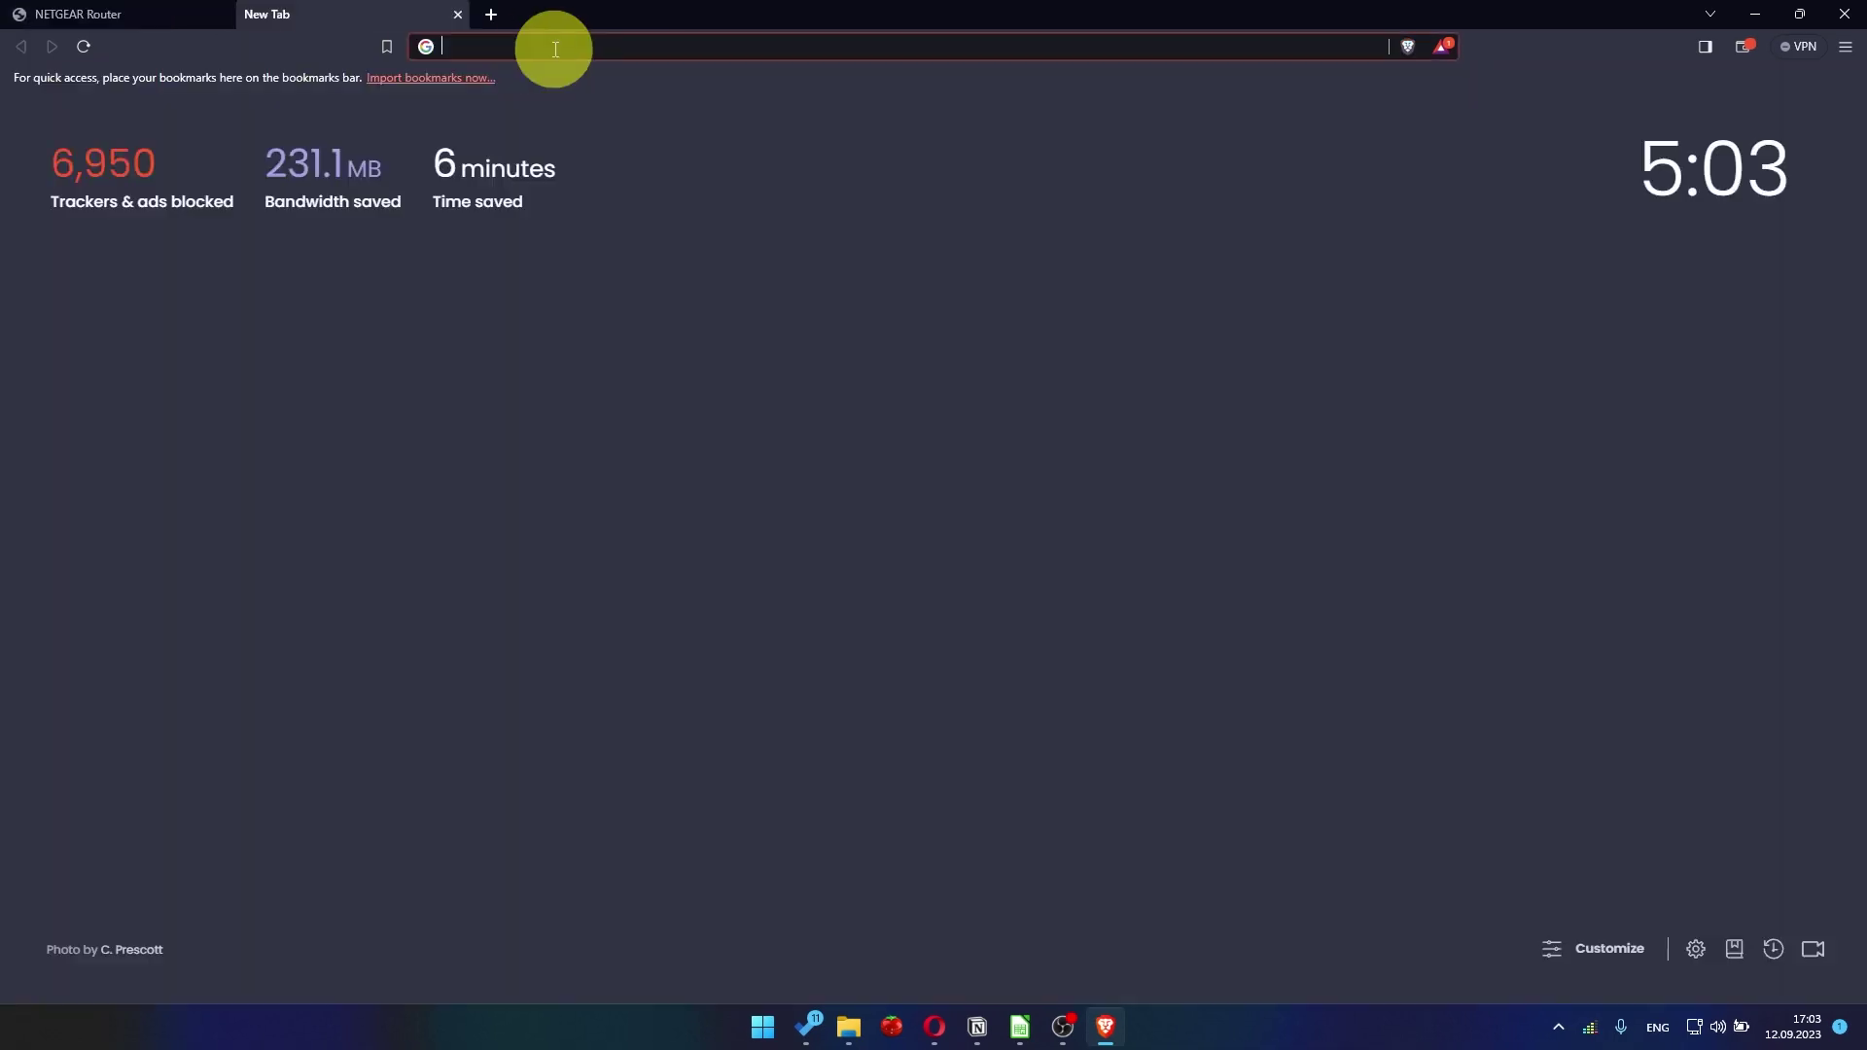
- Search Google for 'youtube' from the address-bar suggestions to test the connection
{"action": "left_click", "coordinate": [564, 49]}
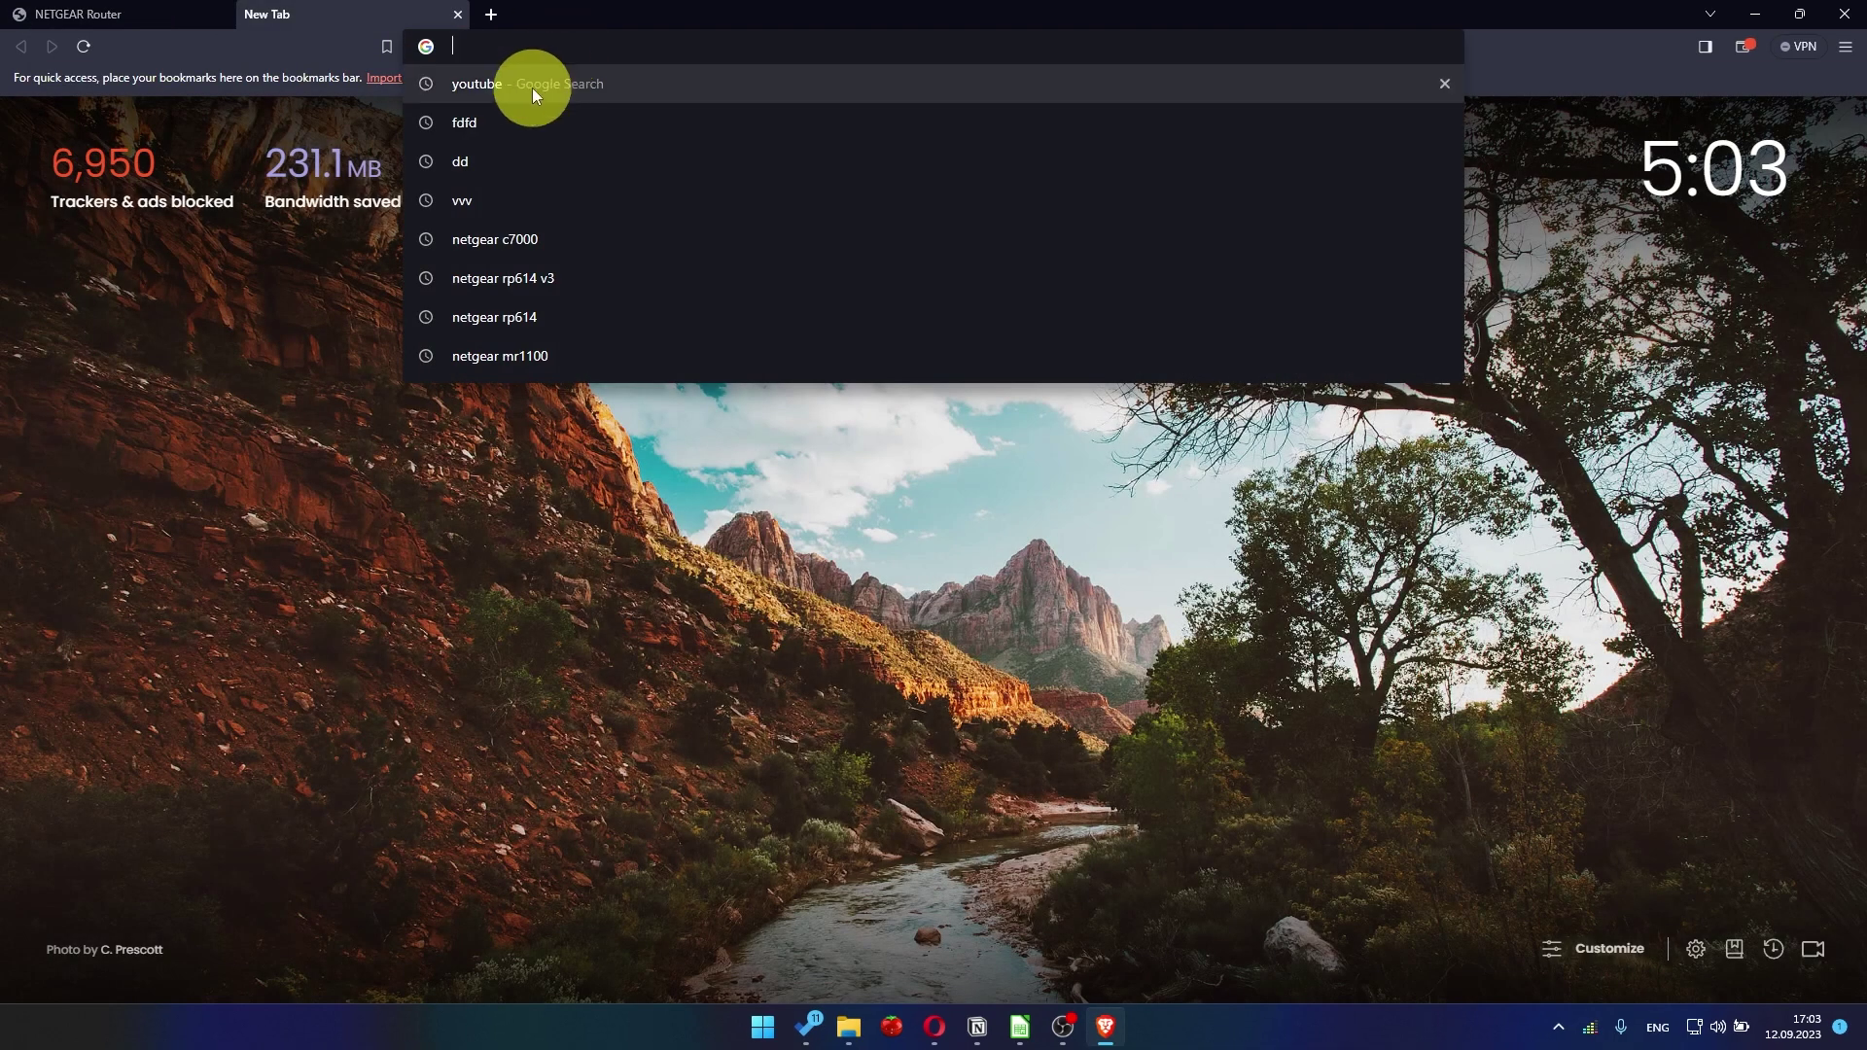
{"action": "left_click", "coordinate": [530, 85]}
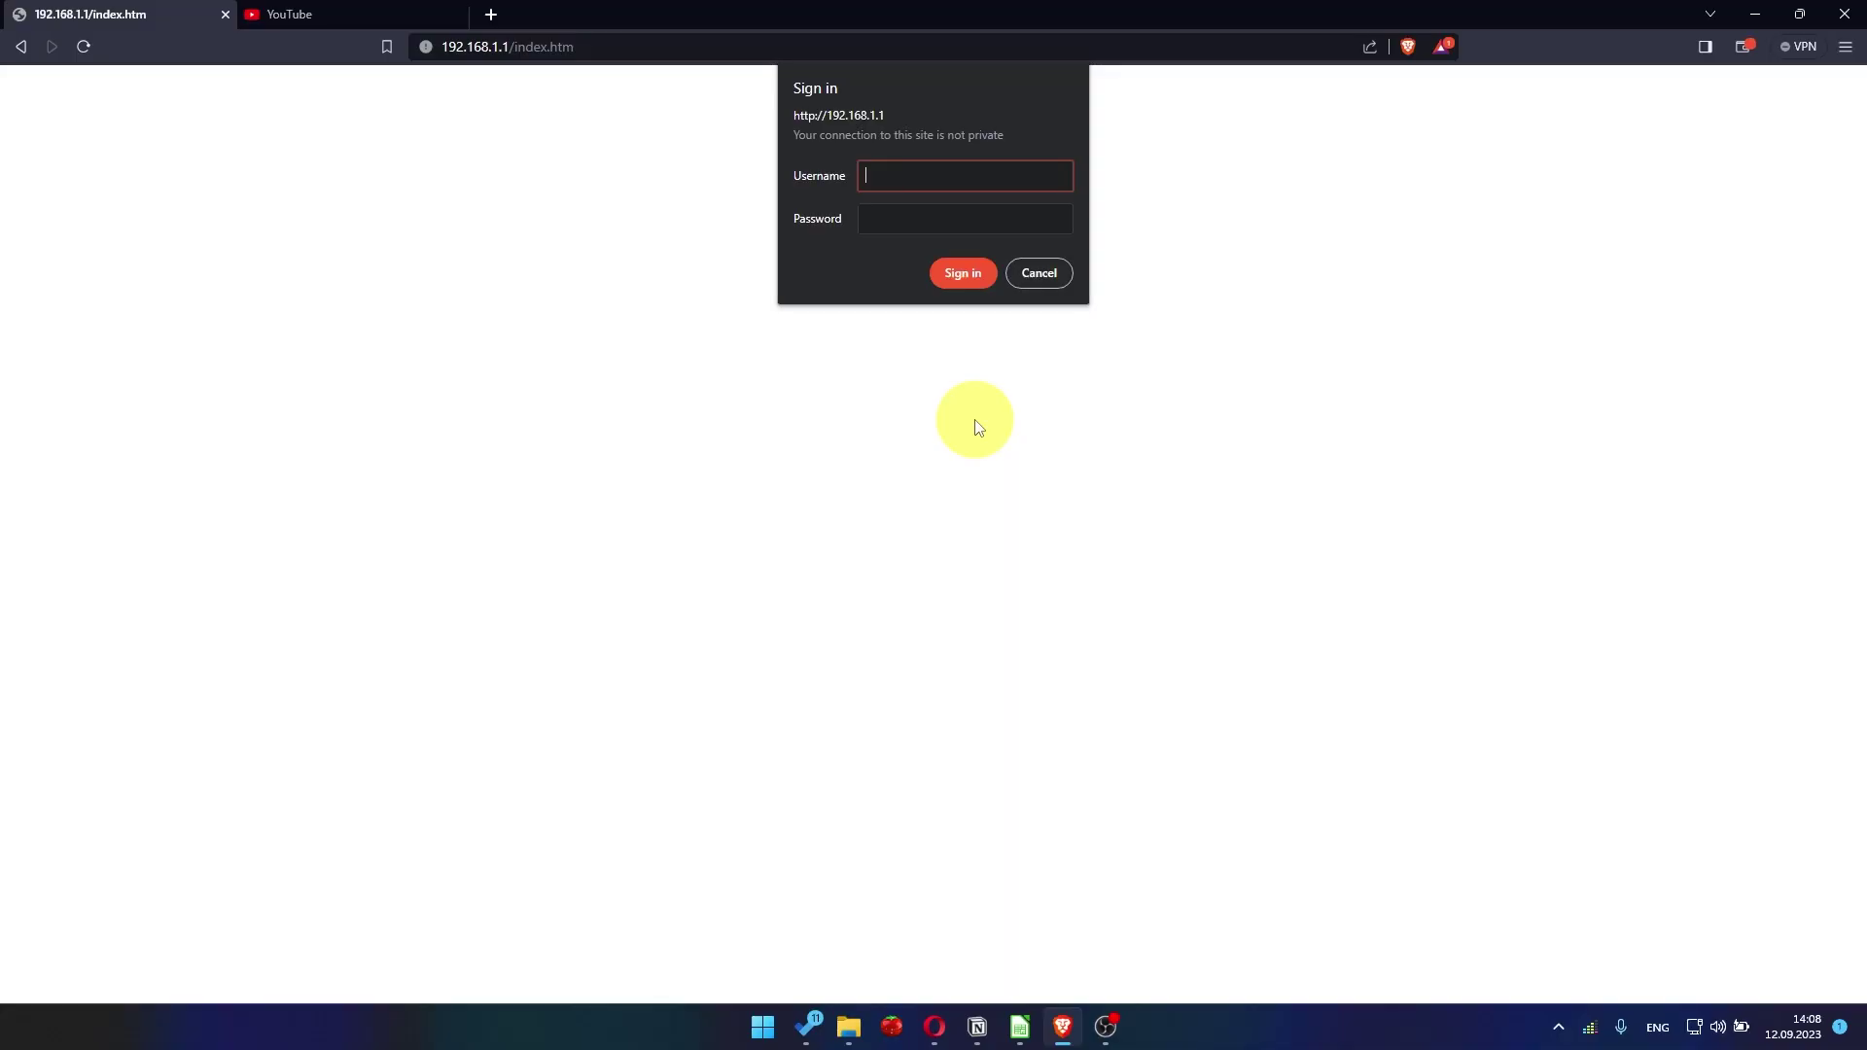
- Sign in to the router again and dismiss the NETGEAR Armor promotion
{"action": "type", "text": "admin"}
{"action": "key", "text": "Tab"}
{"action": "type", "text": "•••••••••"}
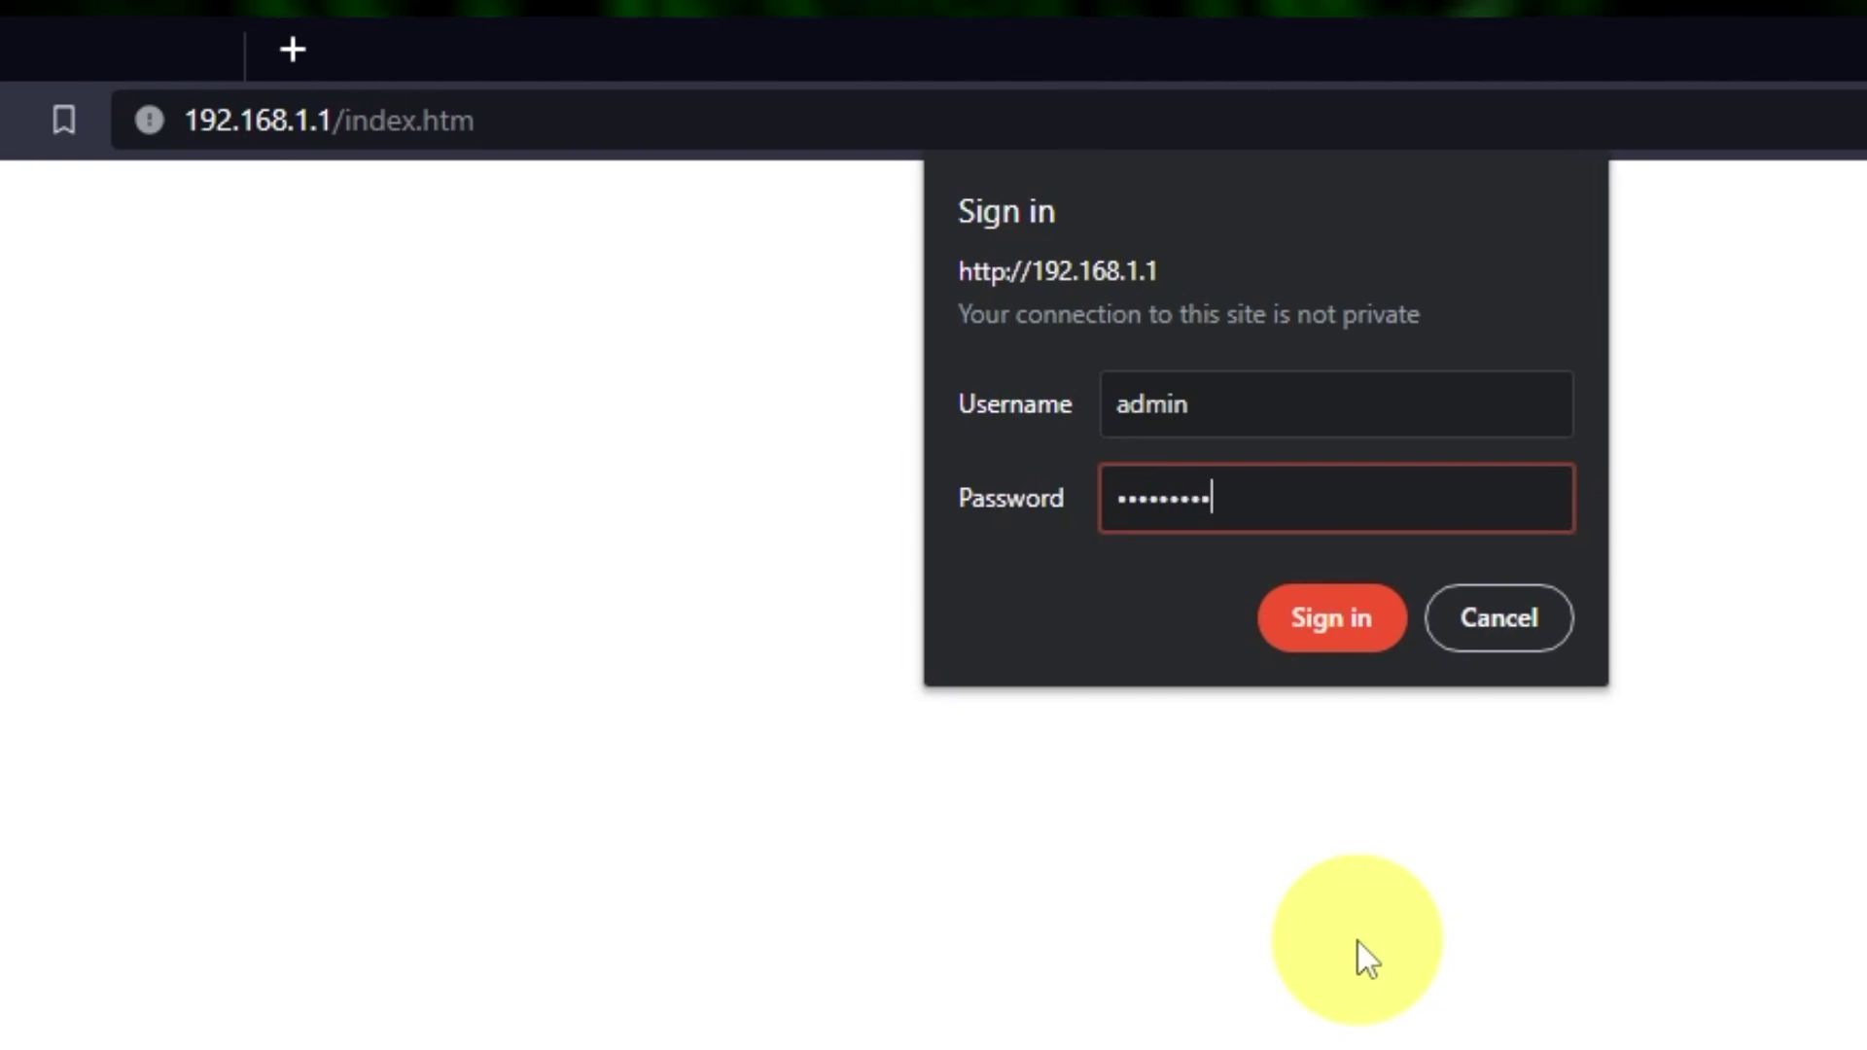
{"action": "key", "text": "Return"}
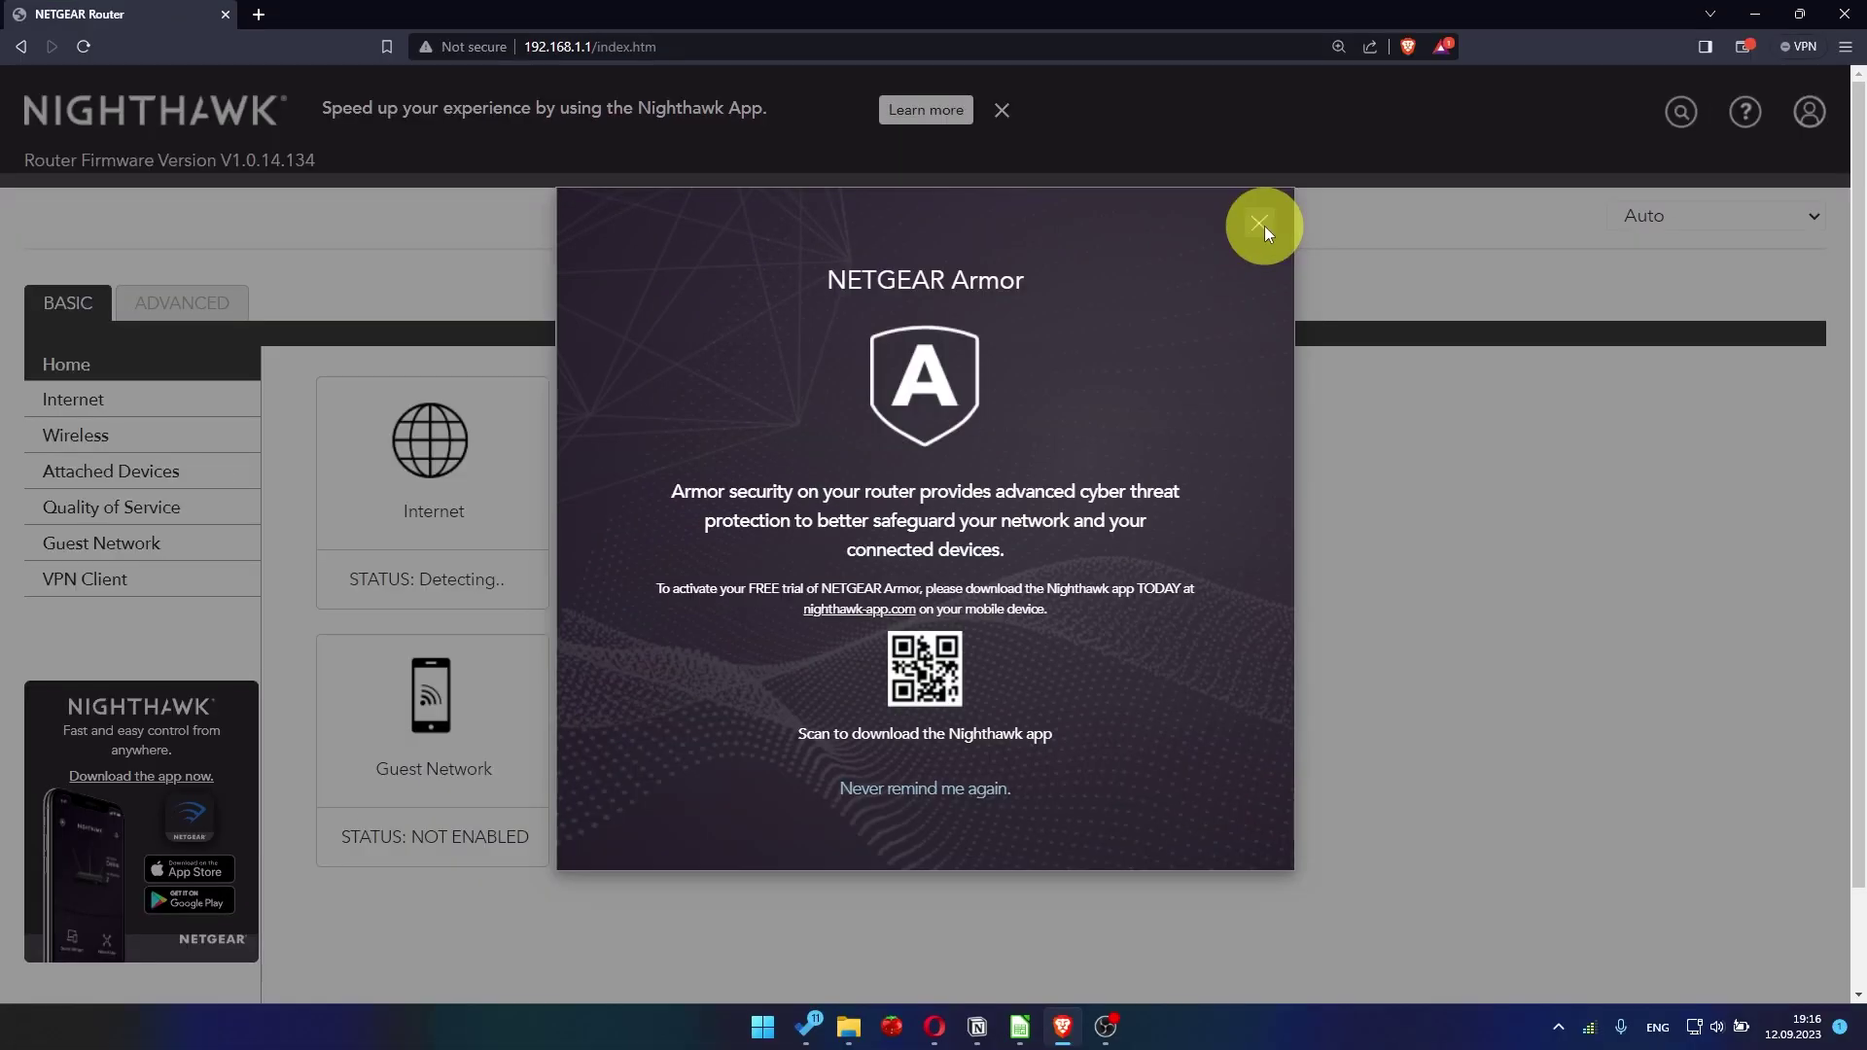
{"action": "left_click", "coordinate": [1264, 222]}
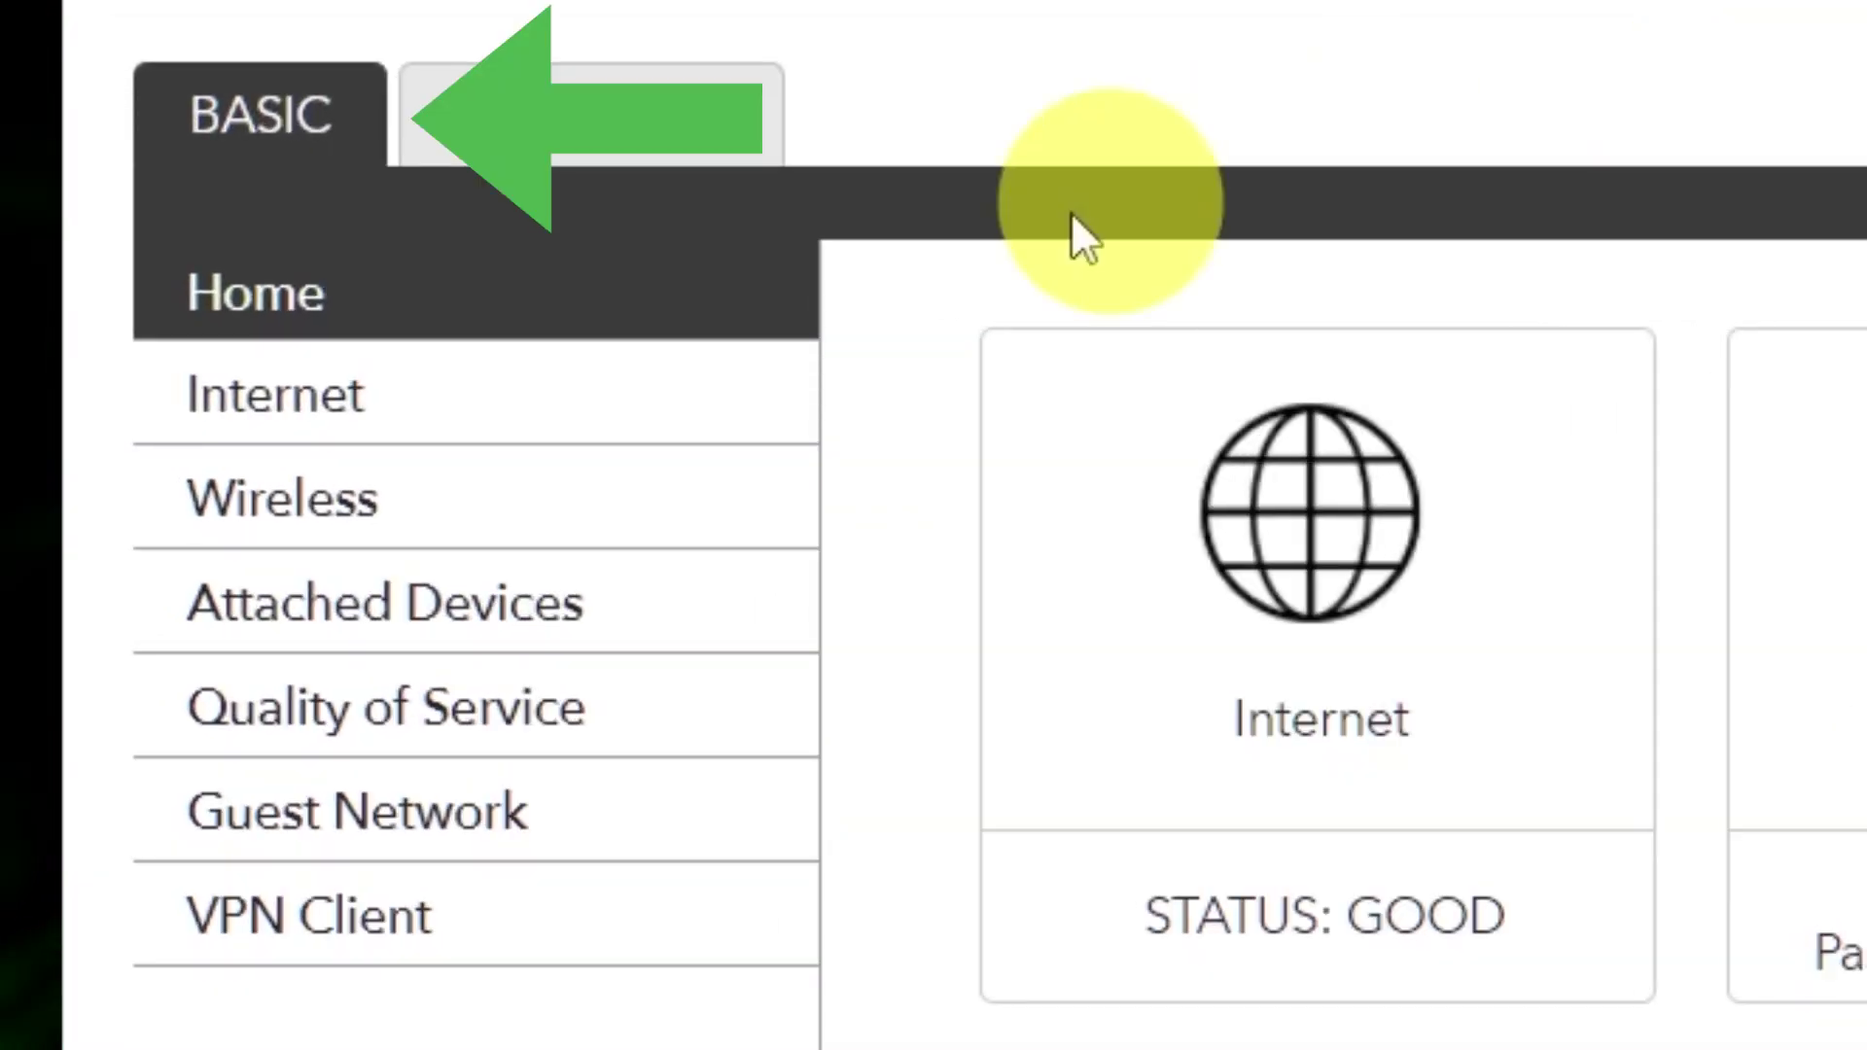
- Set the router MAC address to Use Computer MAC Address in BASIC > Internet and apply
{"action": "left_click", "coordinate": [483, 407]}
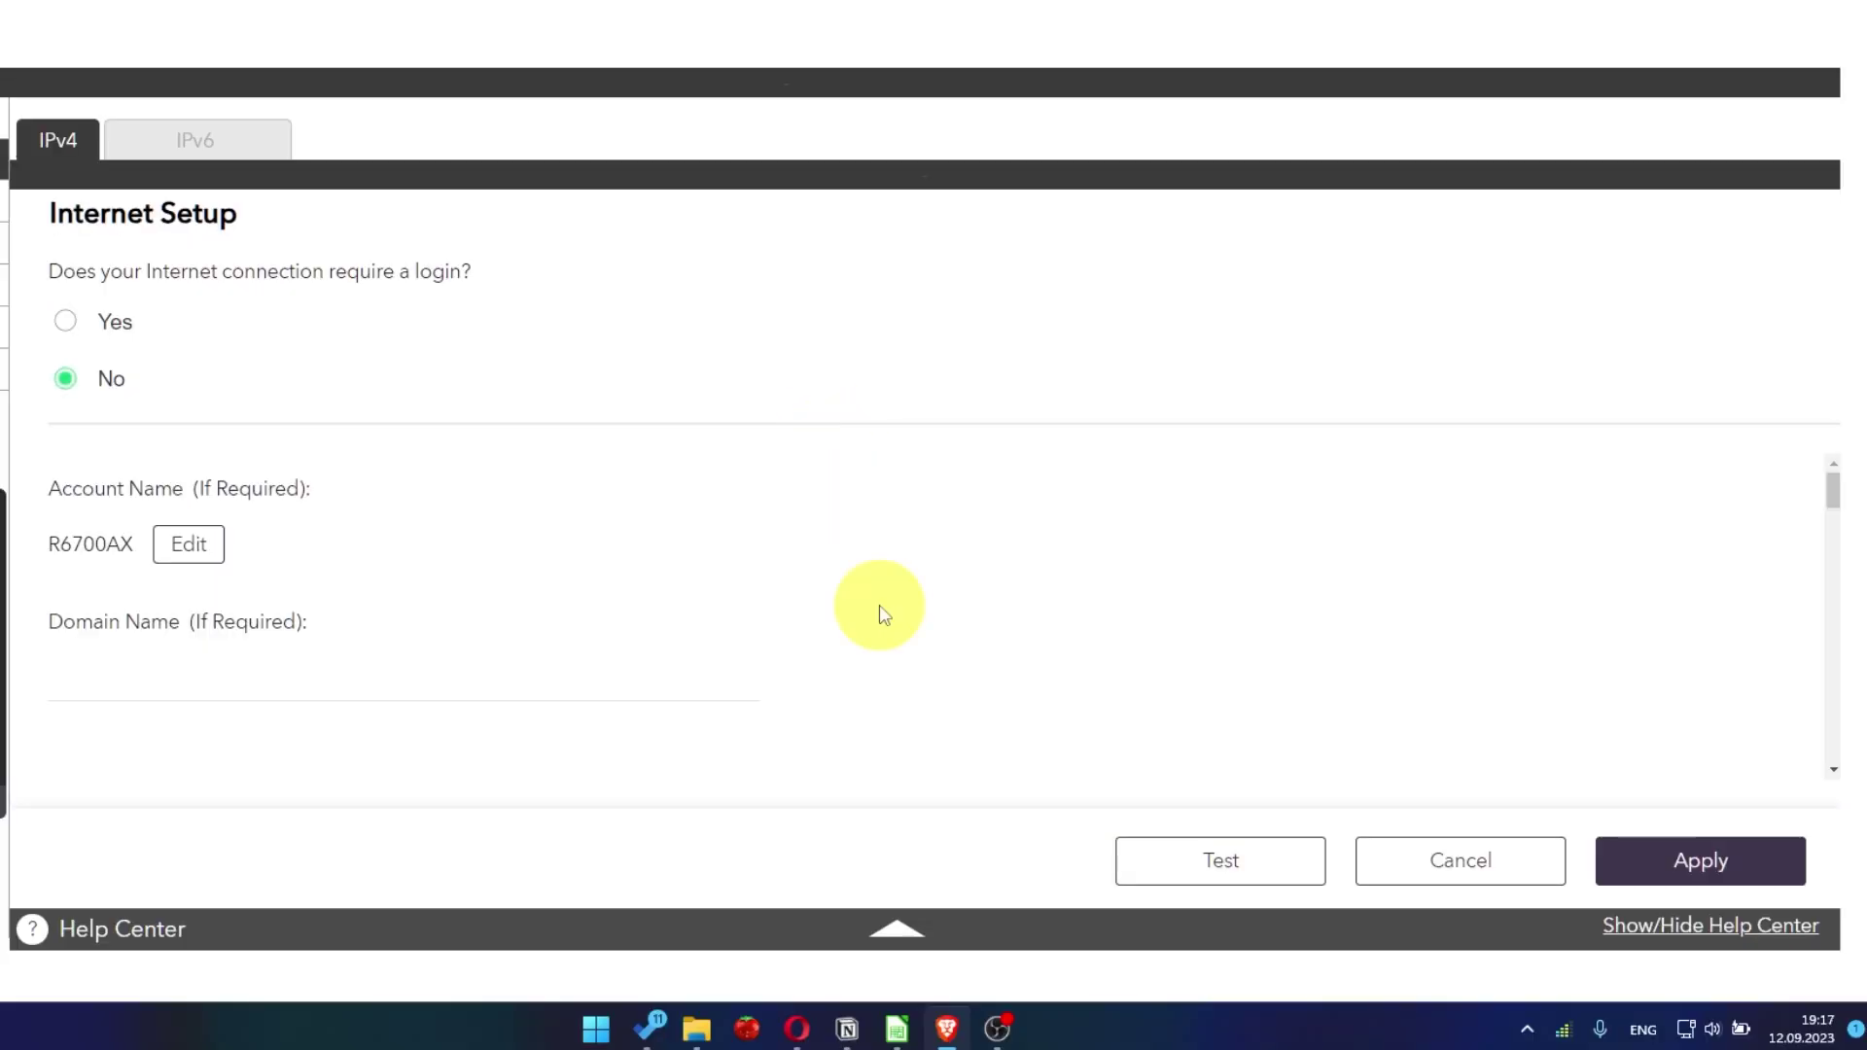
{"action": "scroll", "coordinate": [1463, 765], "scroll_direction": "down", "scroll_amount": 5}
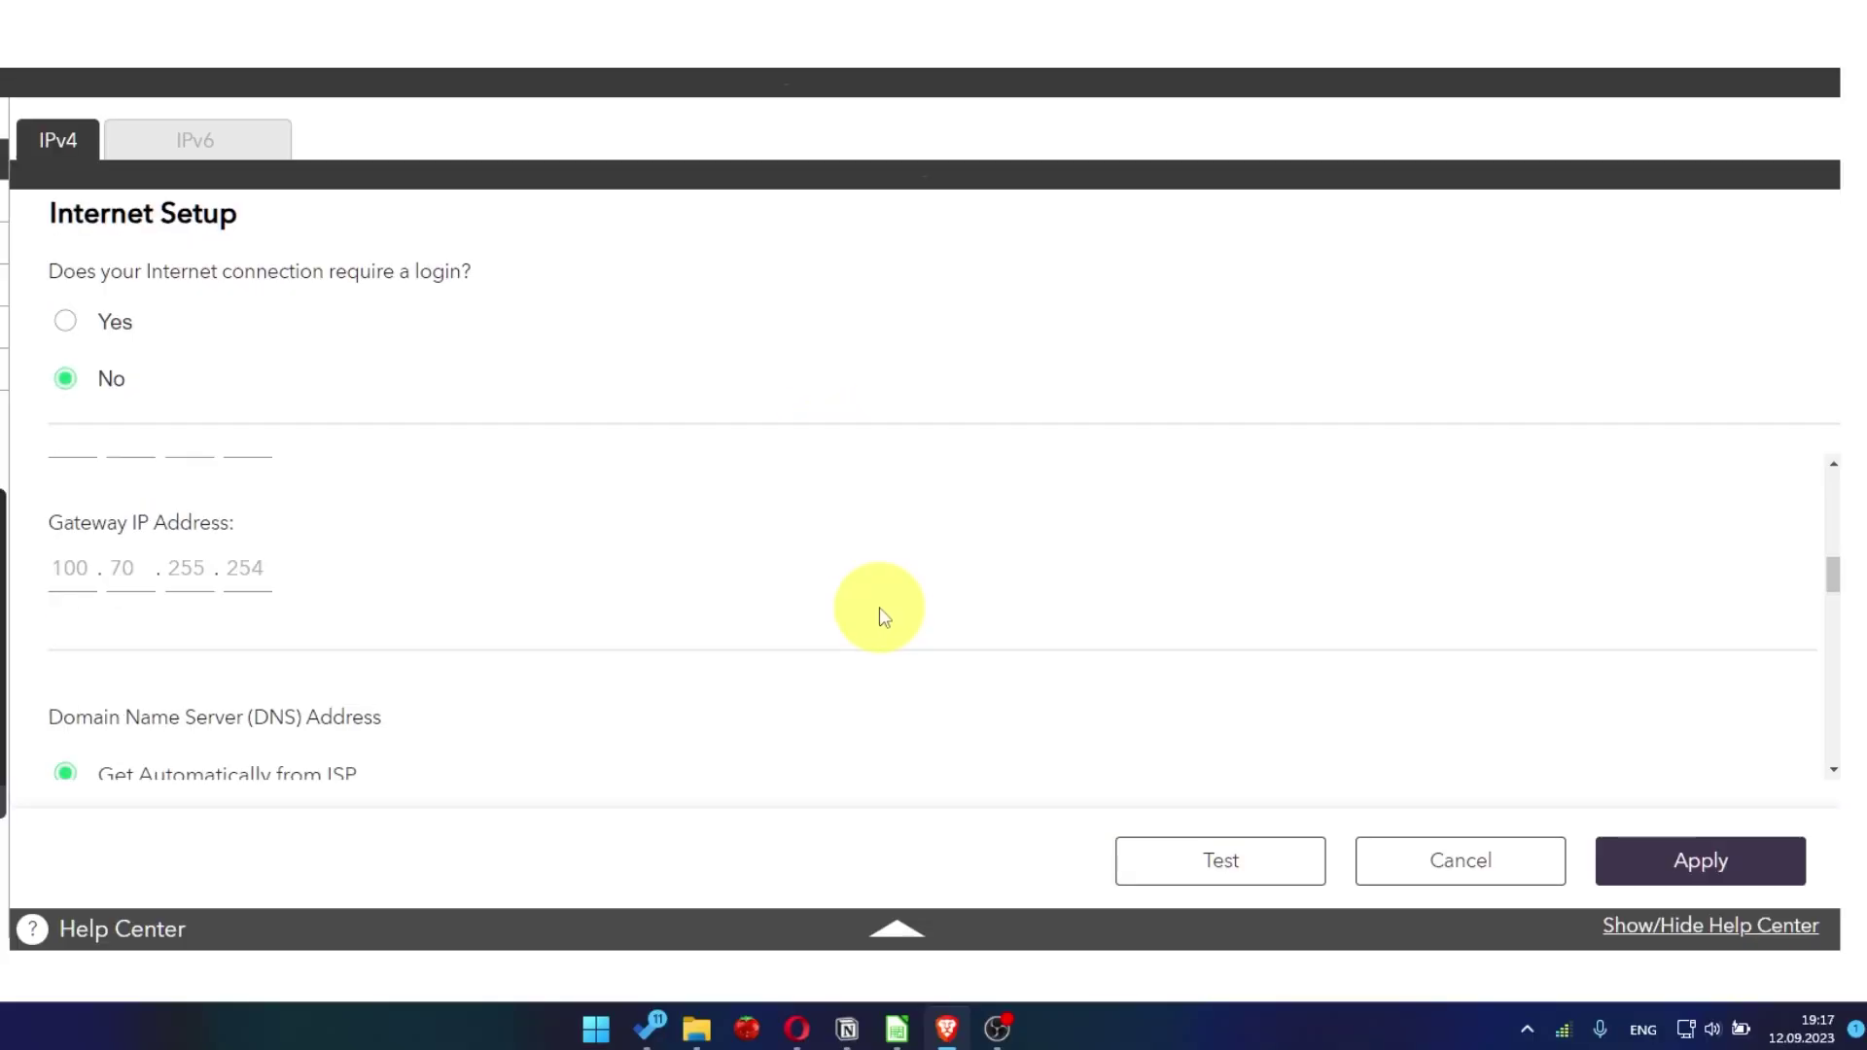
{"action": "scroll", "coordinate": [880, 614], "scroll_direction": "down", "scroll_amount": 5}
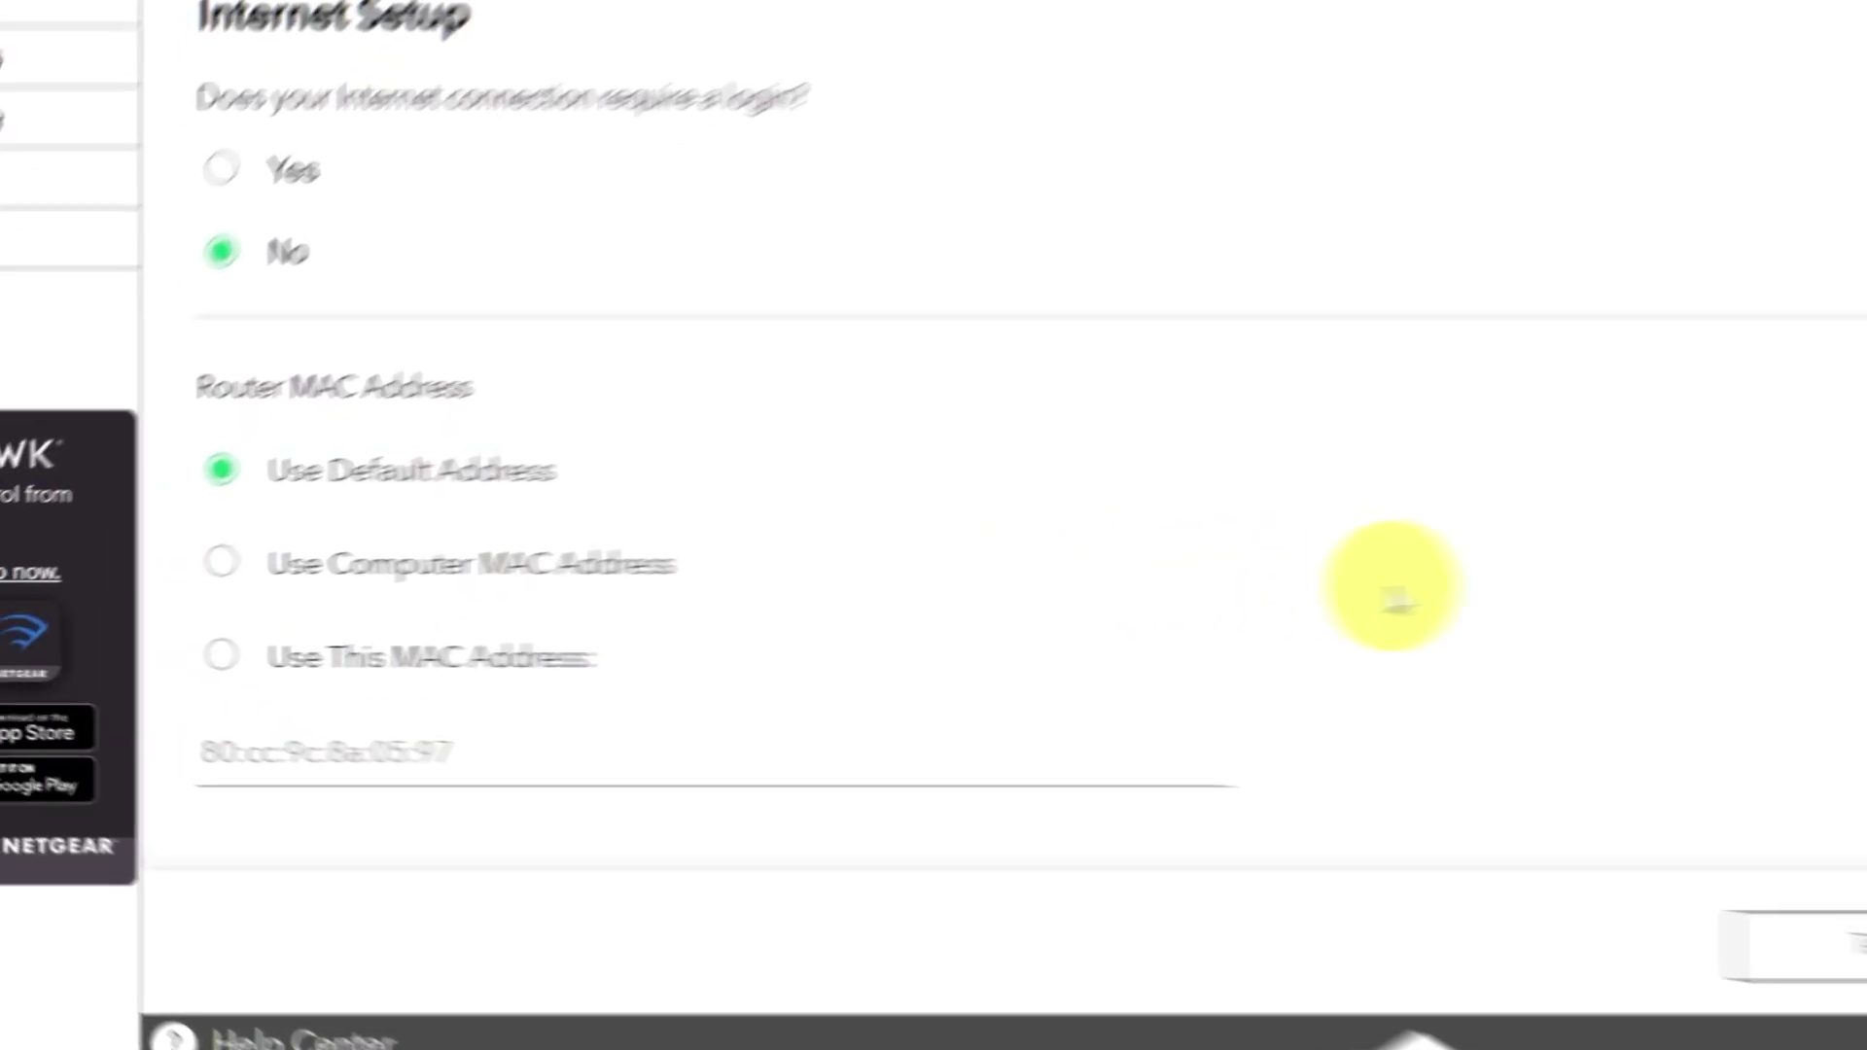
{"action": "left_click", "coordinate": [410, 523]}
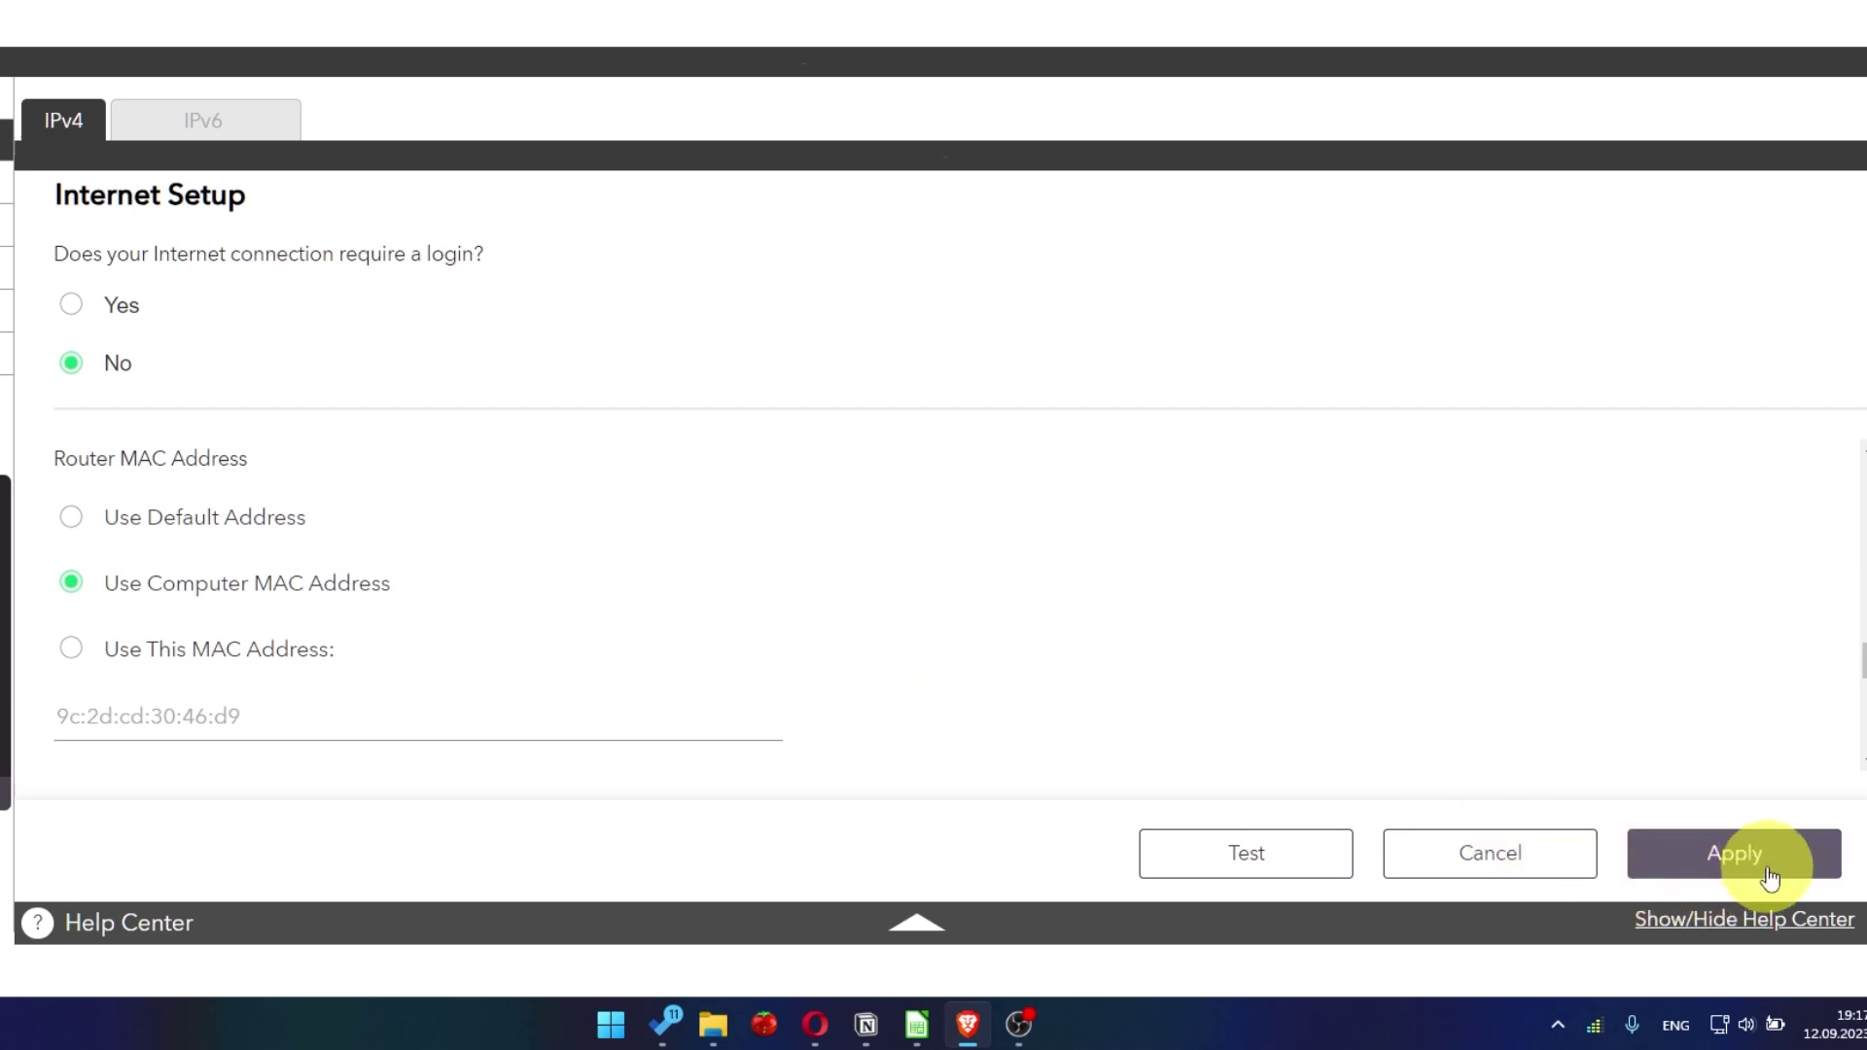
{"action": "left_click", "coordinate": [1768, 875]}
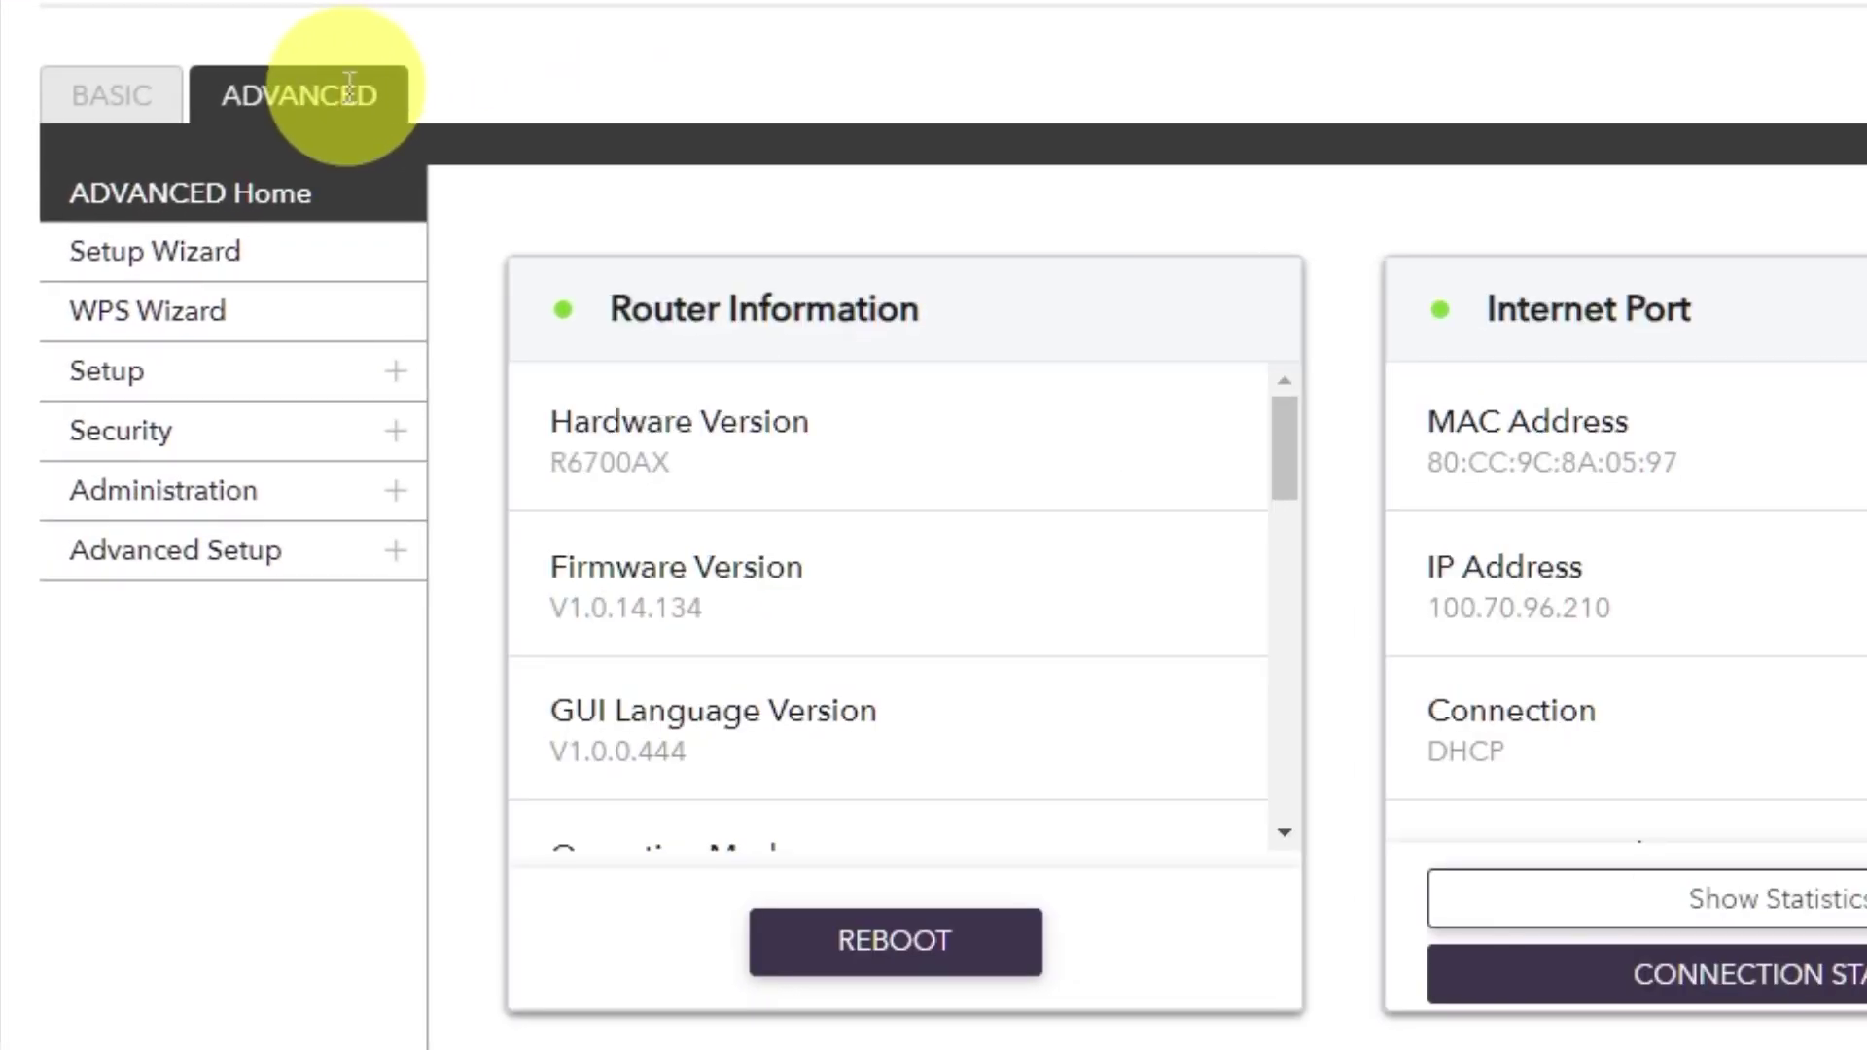
- Reboot the router from the reloaded ADVANCED Home dashboard and confirm with Yes
{"action": "left_click", "coordinate": [348, 89]}
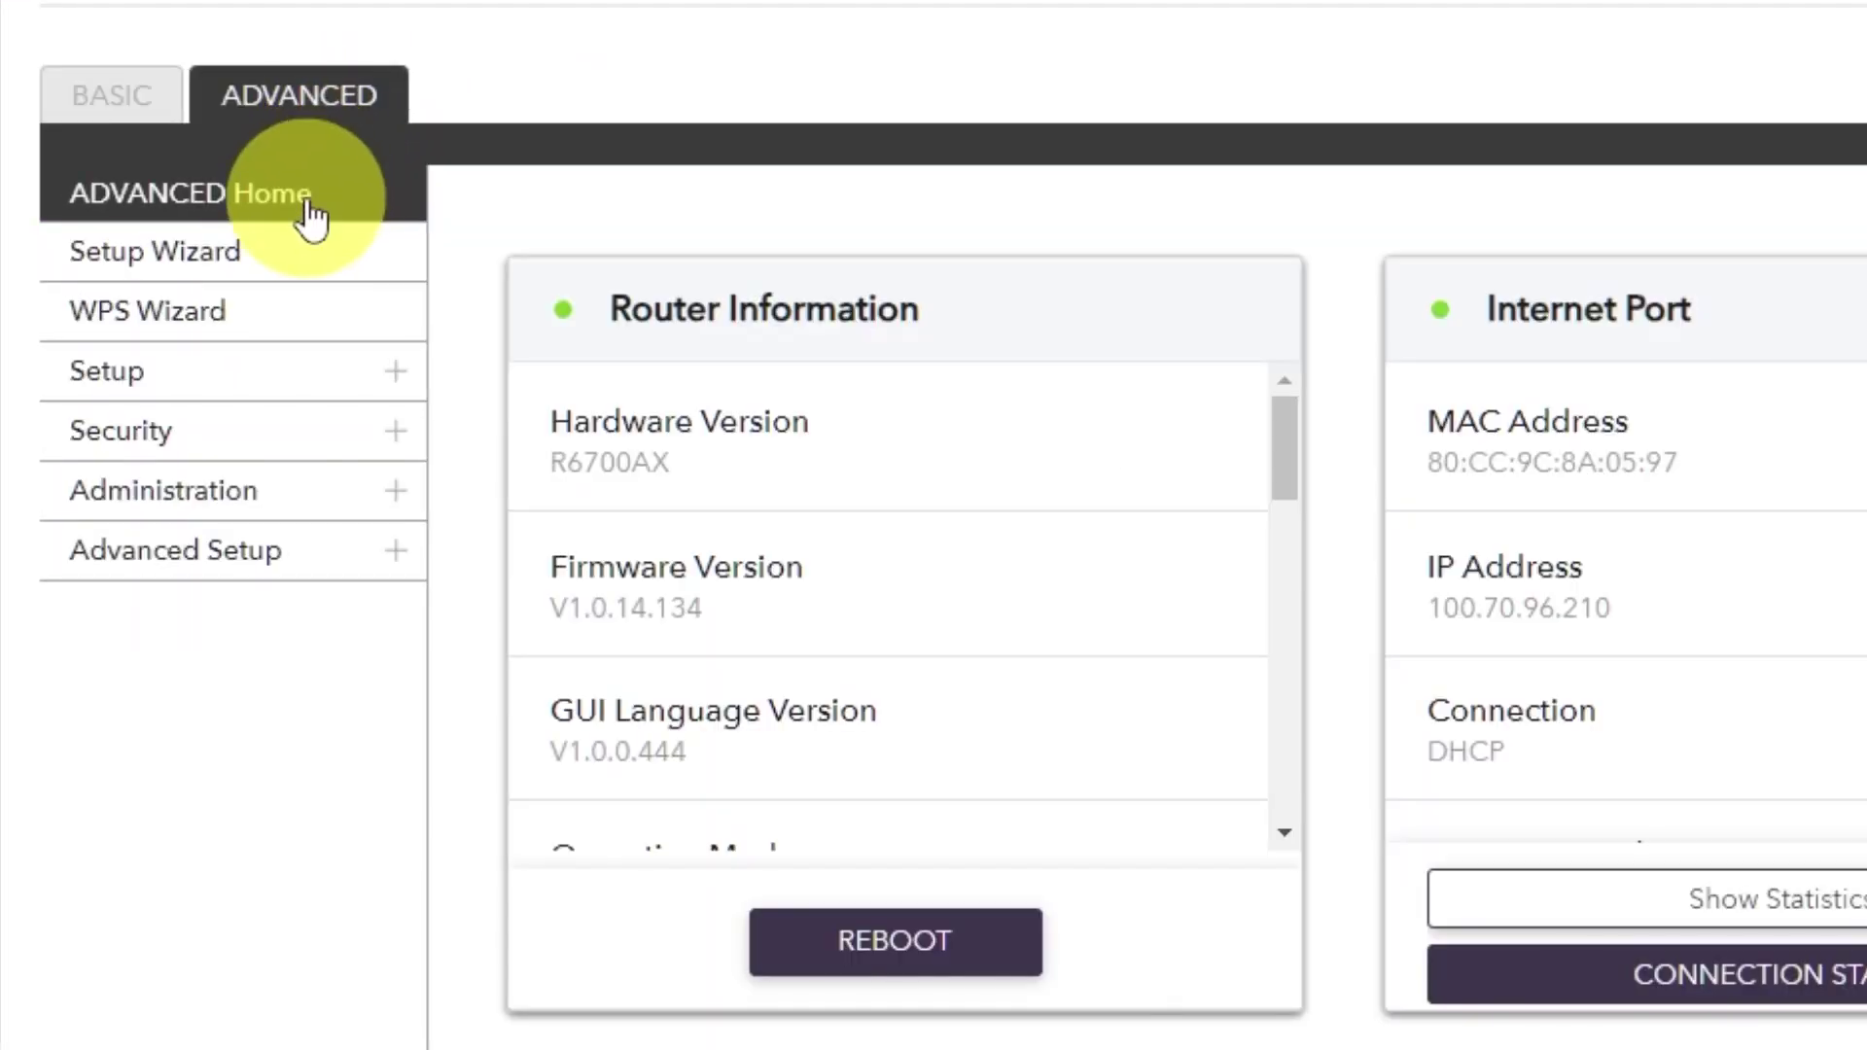
{"action": "left_click", "coordinate": [309, 206]}
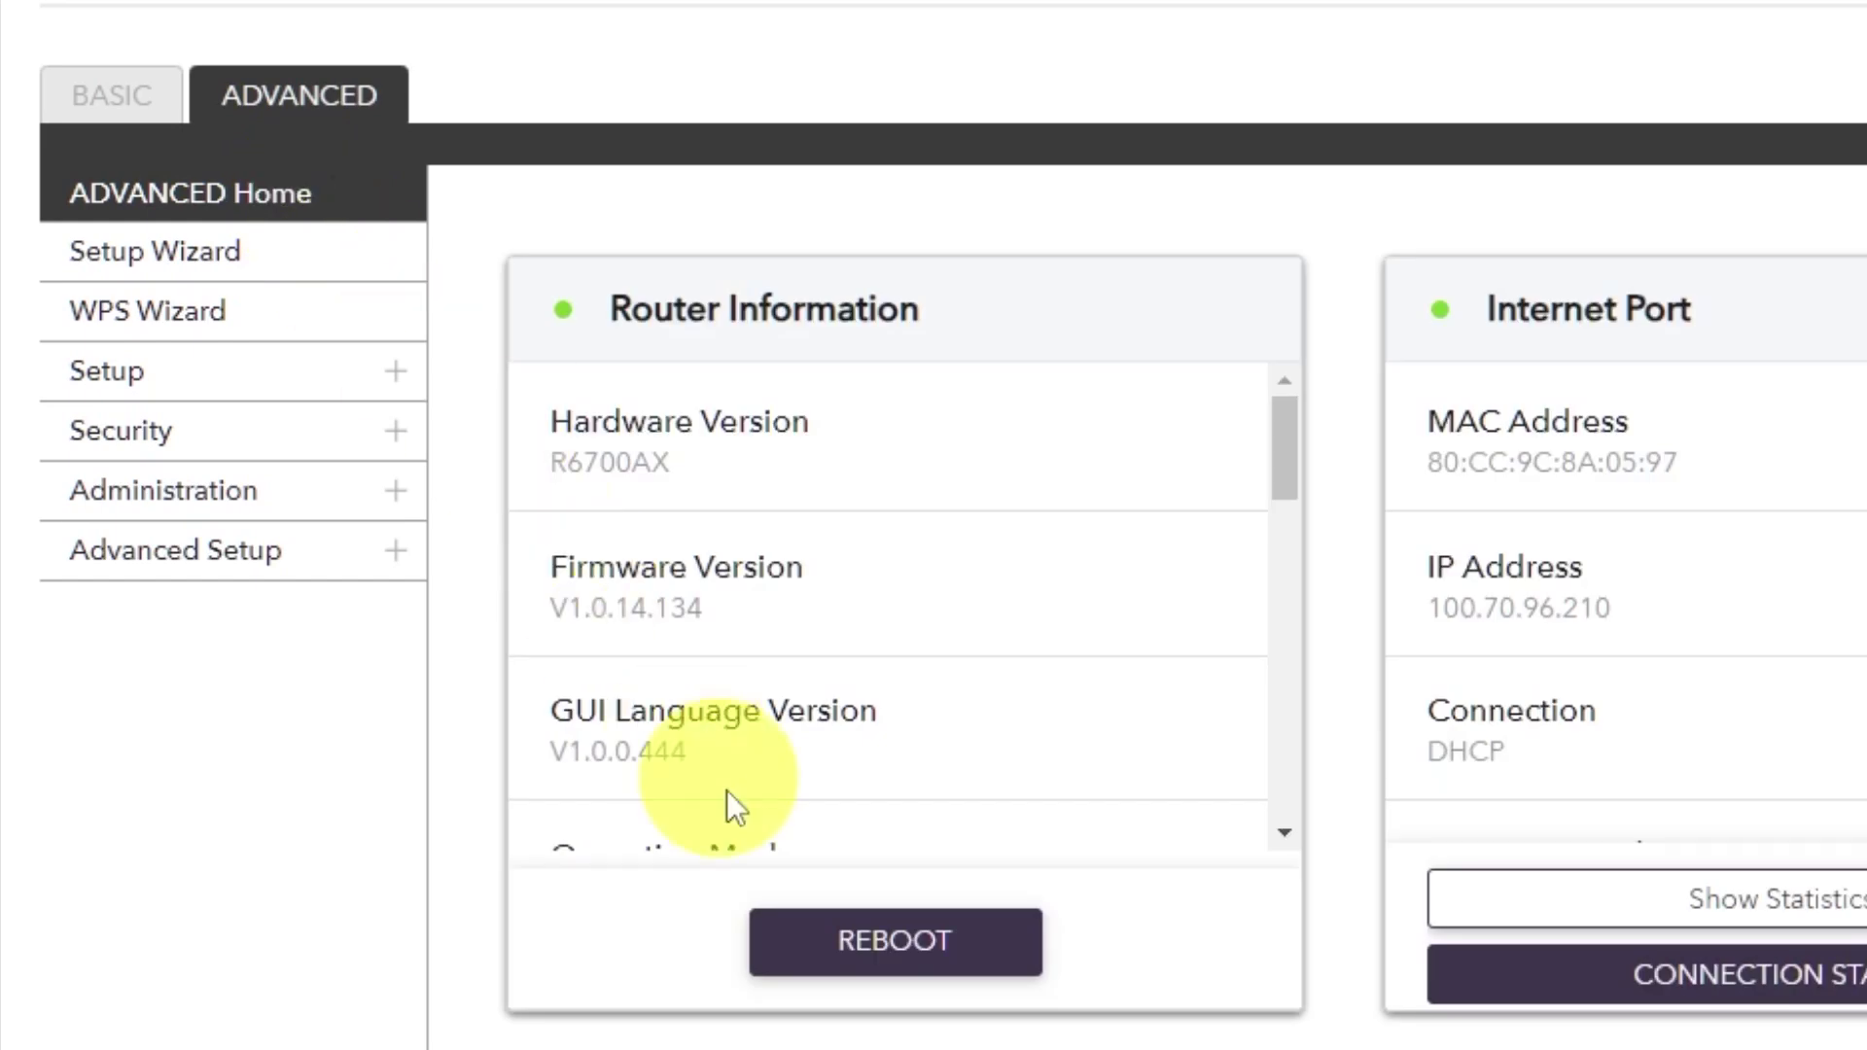
{"action": "left_click", "coordinate": [865, 943]}
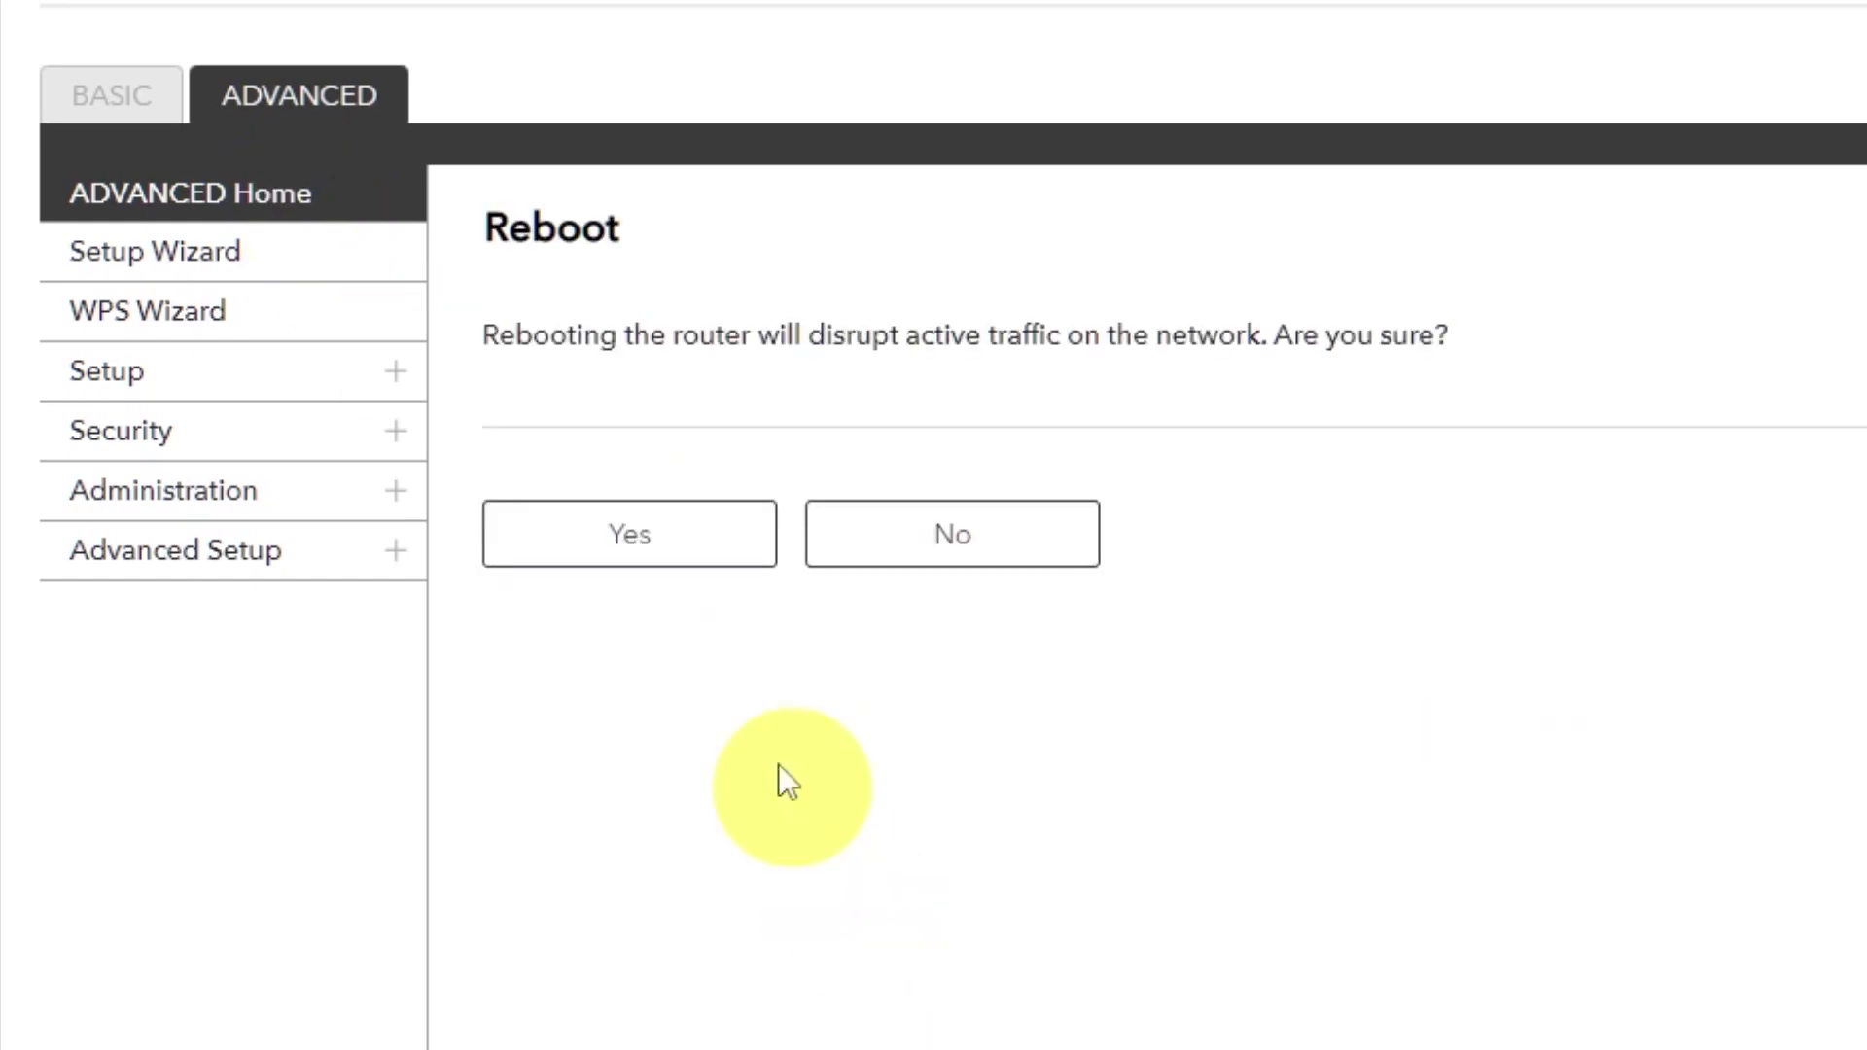
{"action": "left_click", "coordinate": [637, 553]}
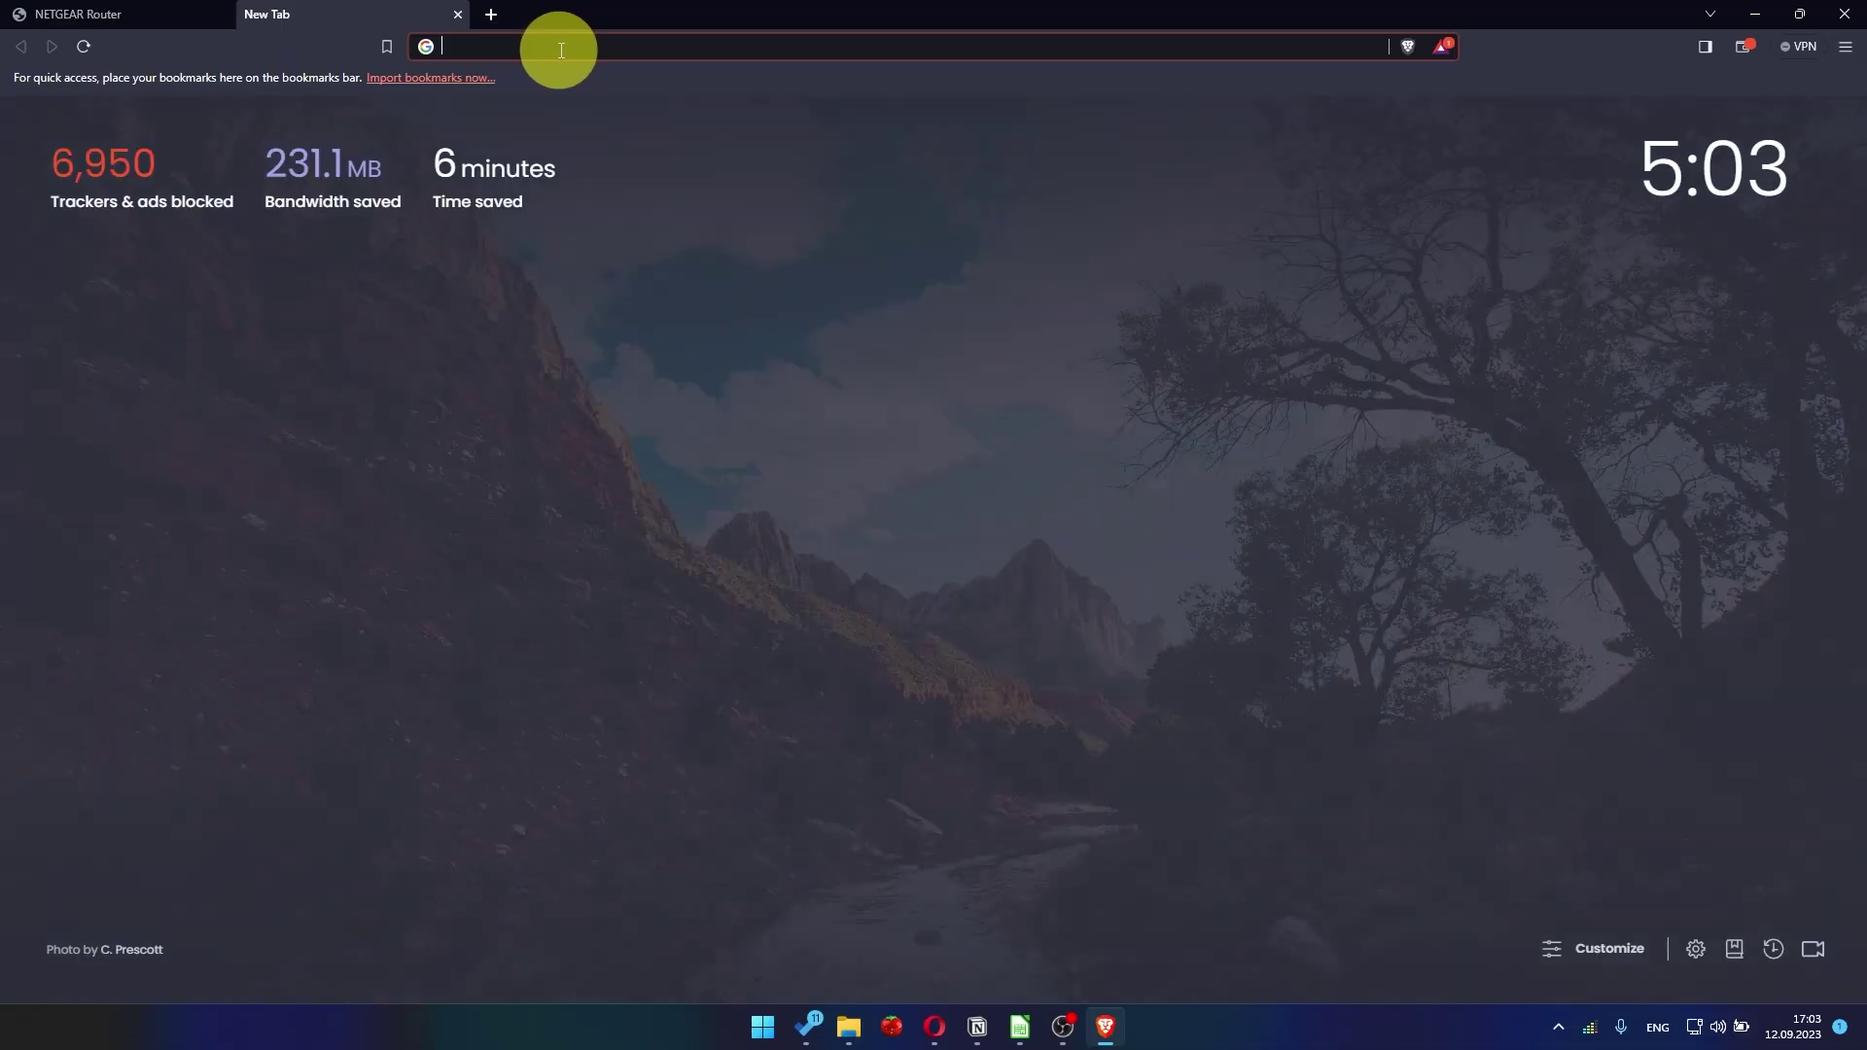
- Search Google for 'youtube' in a new tab to verify internet access after the reboot
{"action": "left_click", "coordinate": [567, 47]}
{"action": "left_click", "coordinate": [528, 85]}
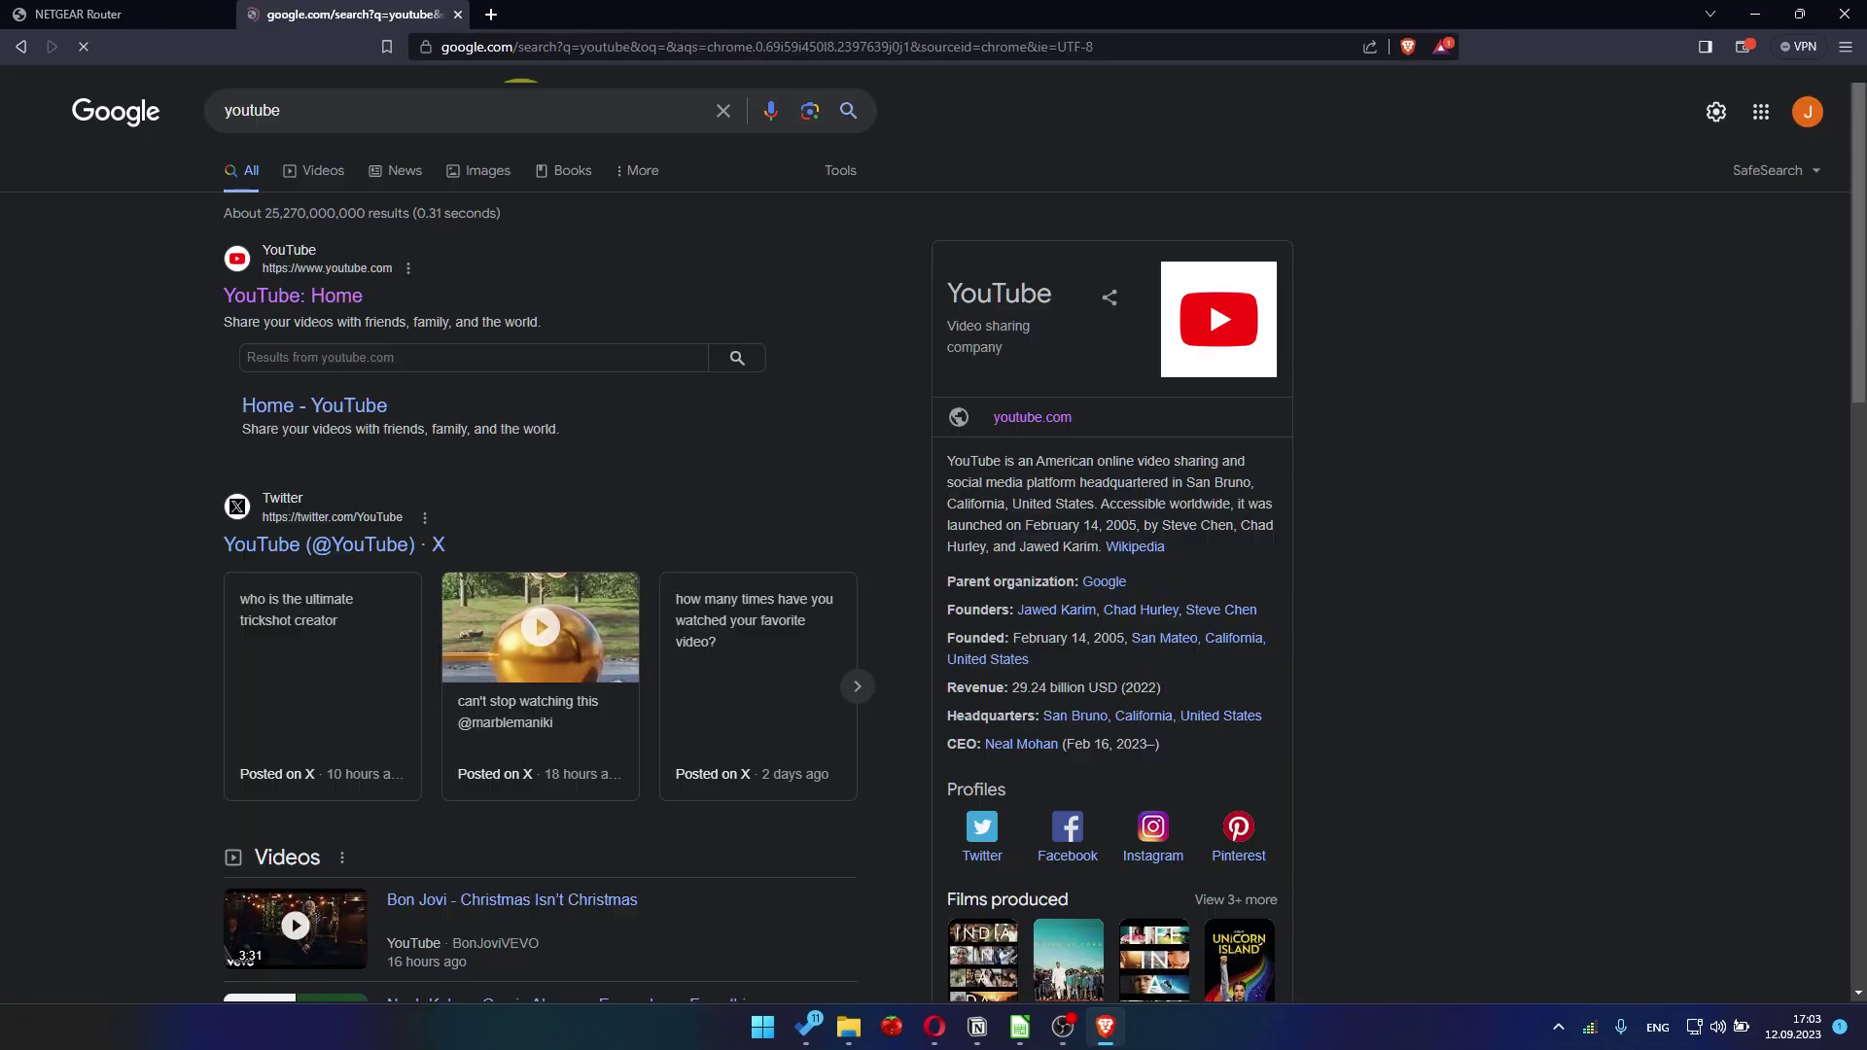